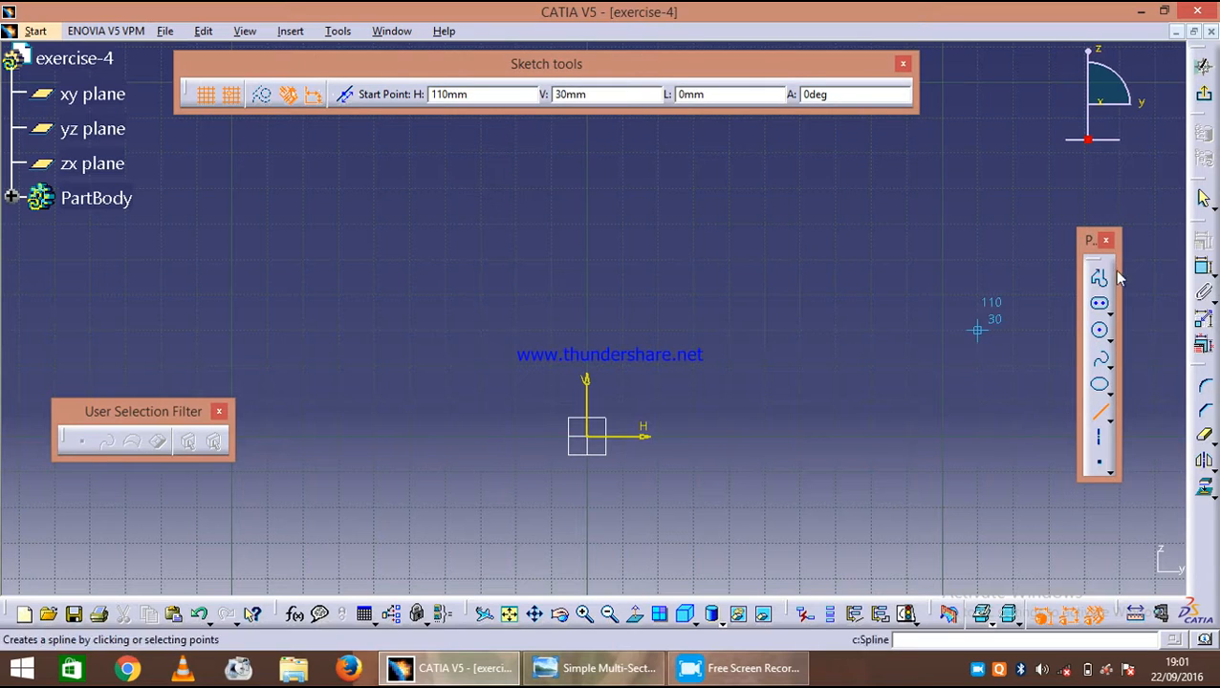
- Start a profile with a 100 mm vertical line ending at the origin, followed by a 50 mm horizontal line along the H axis
left_click(1099, 278)
middle_click_drag(602, 239, 579, 320)
left_click(569, 151)
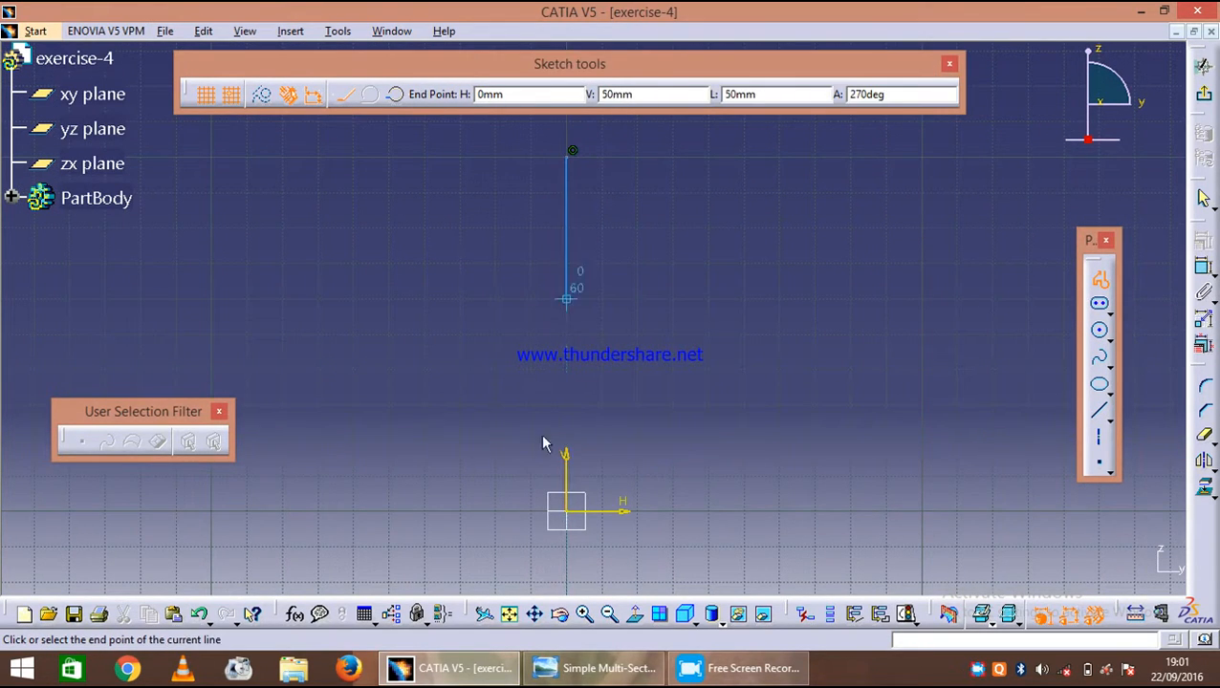
left_click(574, 515)
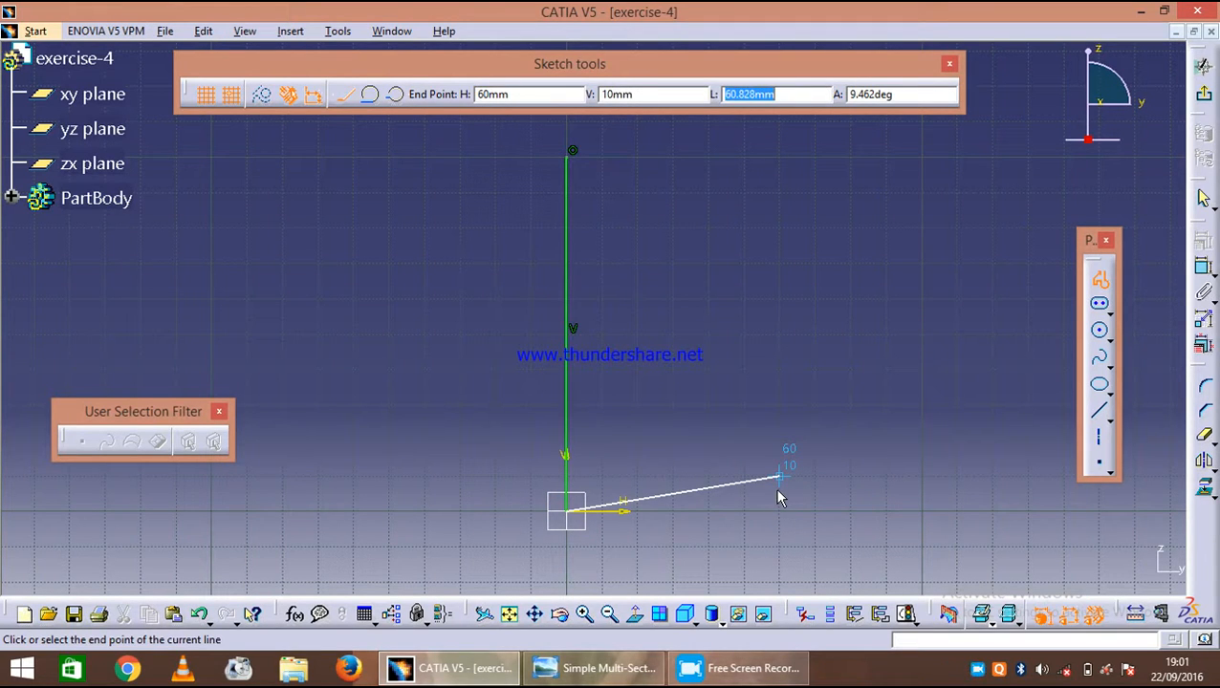
type("50")
key("Tab")
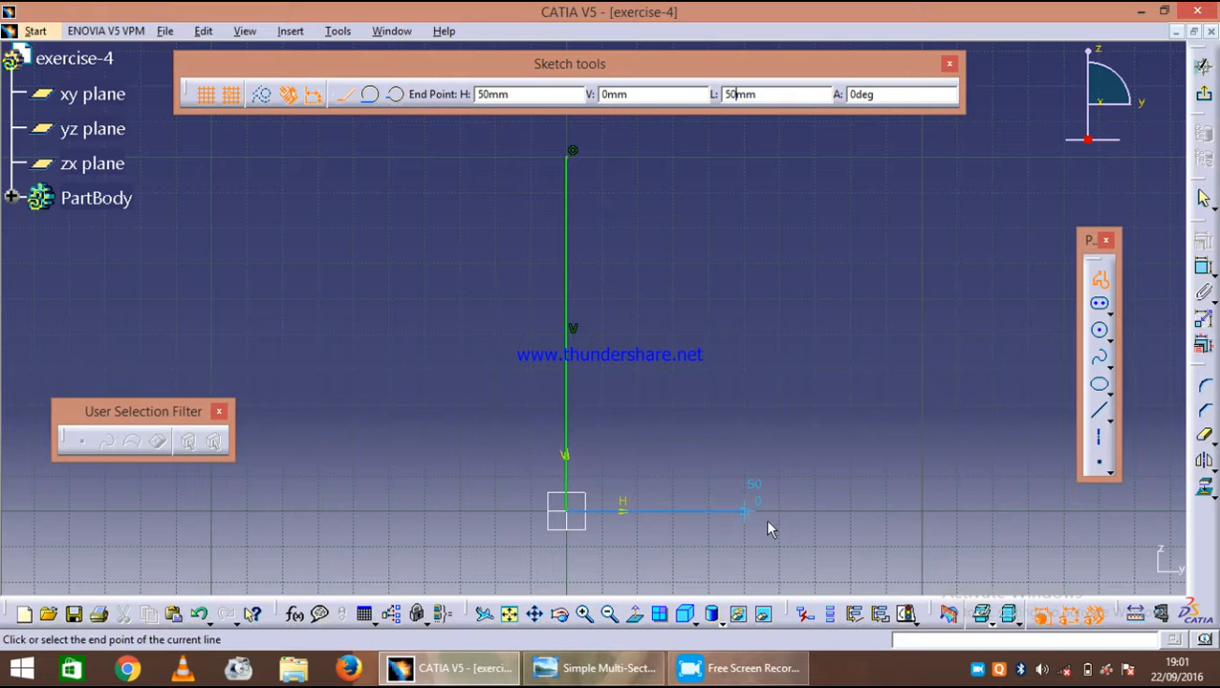
left_click(760, 524)
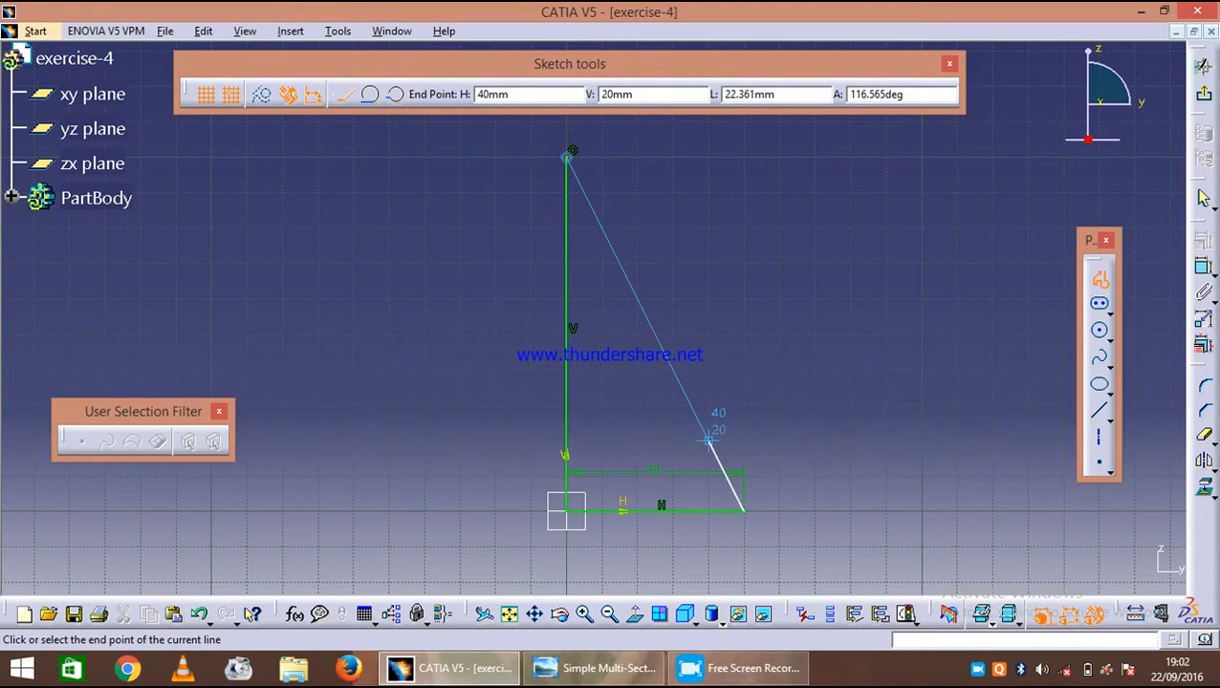
- Consult the reference drawing and add a 12 mm vertical segment at the outer end of the 50 mm base line
left_click(584, 673)
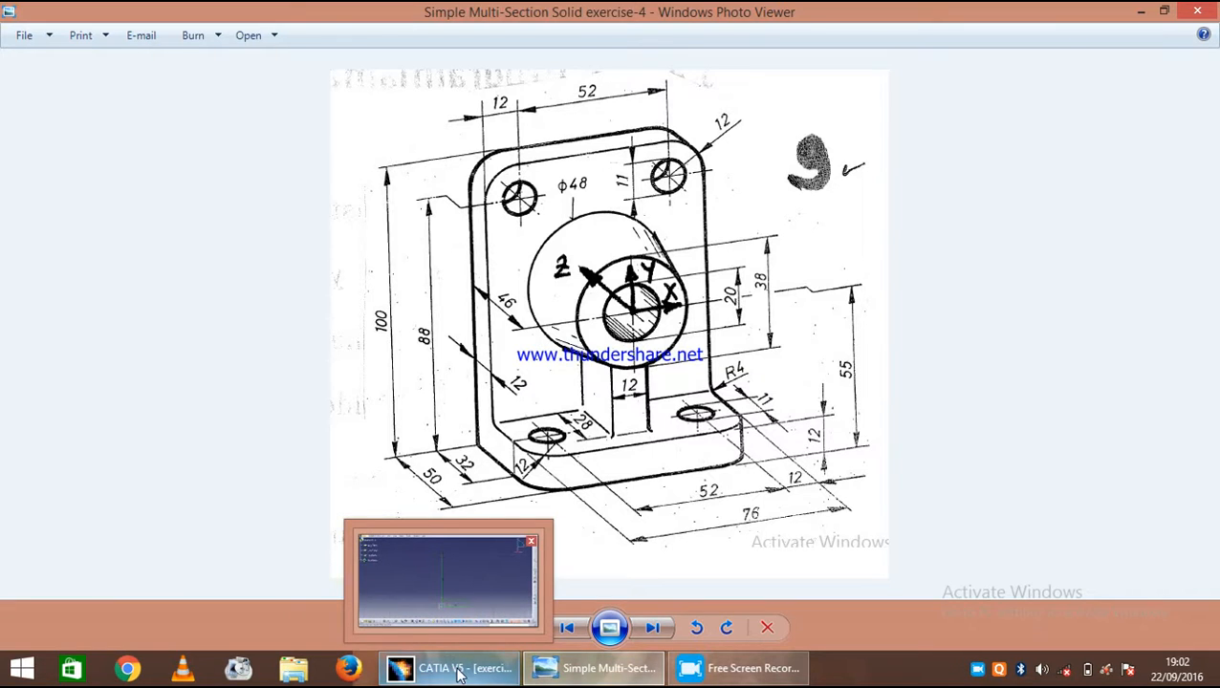
left_click(448, 579)
key("Tab")
key("Tab")
key("Tab")
type("12")
key("Return")
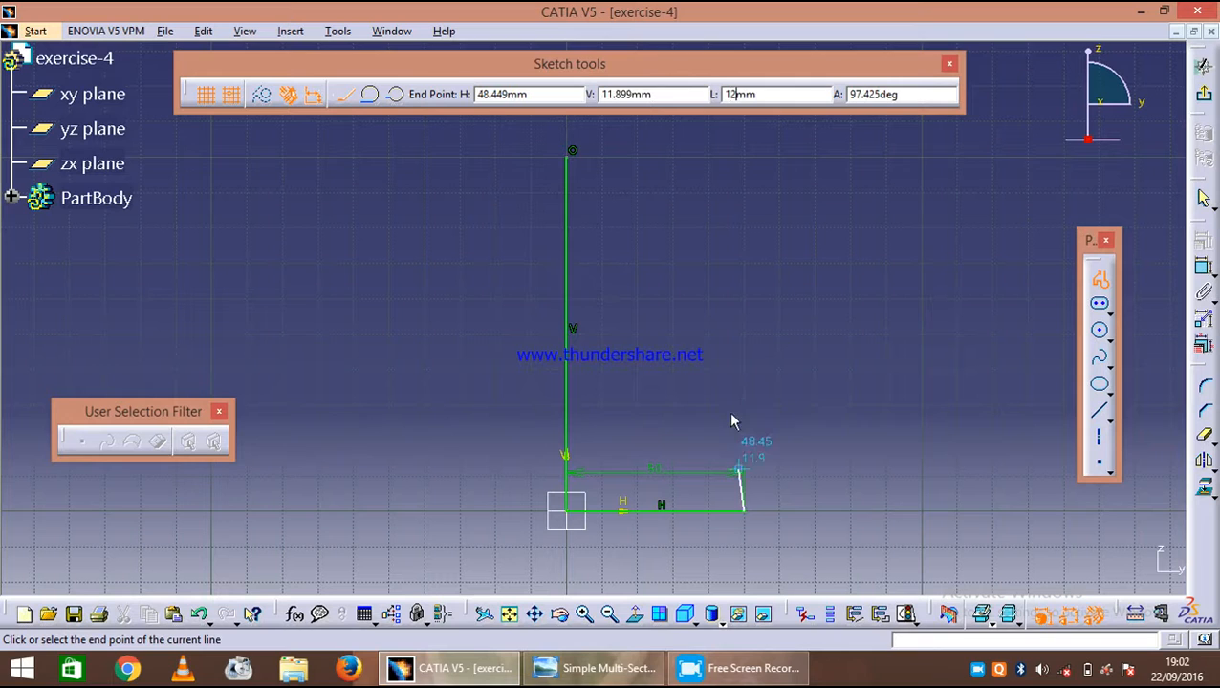
middle_click_drag(751, 444, 748, 403)
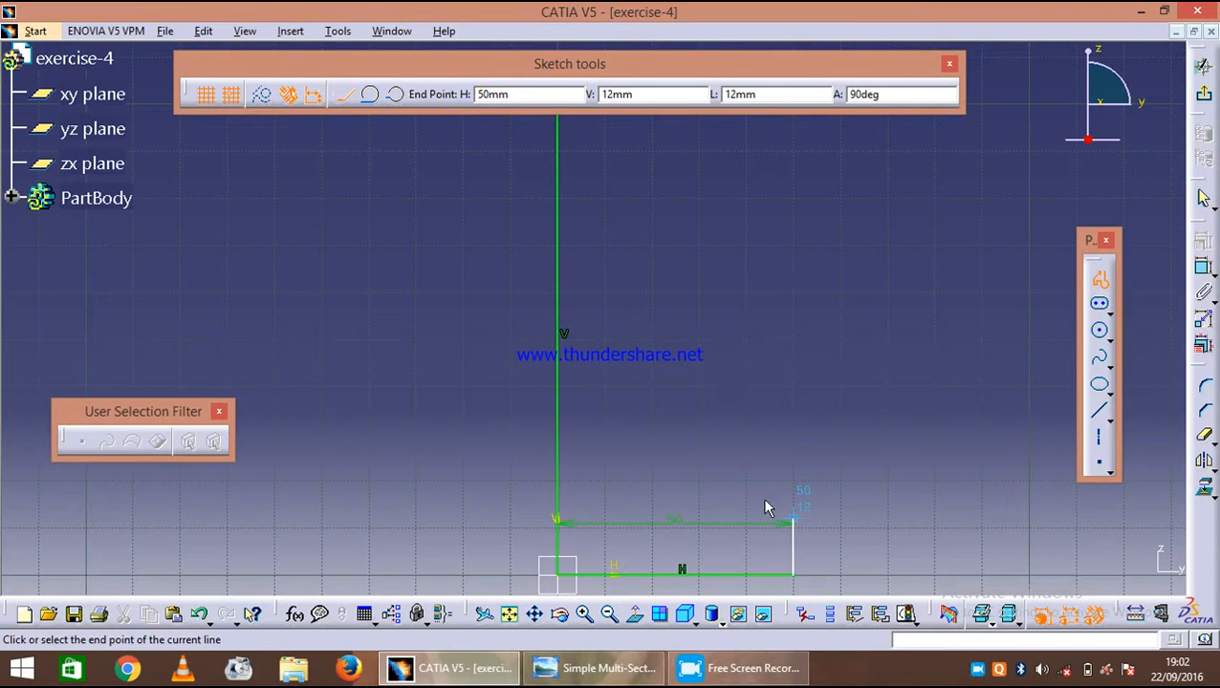
key("Tab")
key("Tab")
key("Tab")
key("Return")
- Complete the closed L-shaped profile with a 12 mm wide upright reaching 100 mm height, and exit the sketch
left_click(602, 535)
middle_click_drag(637, 246, 611, 383)
left_click(588, 241)
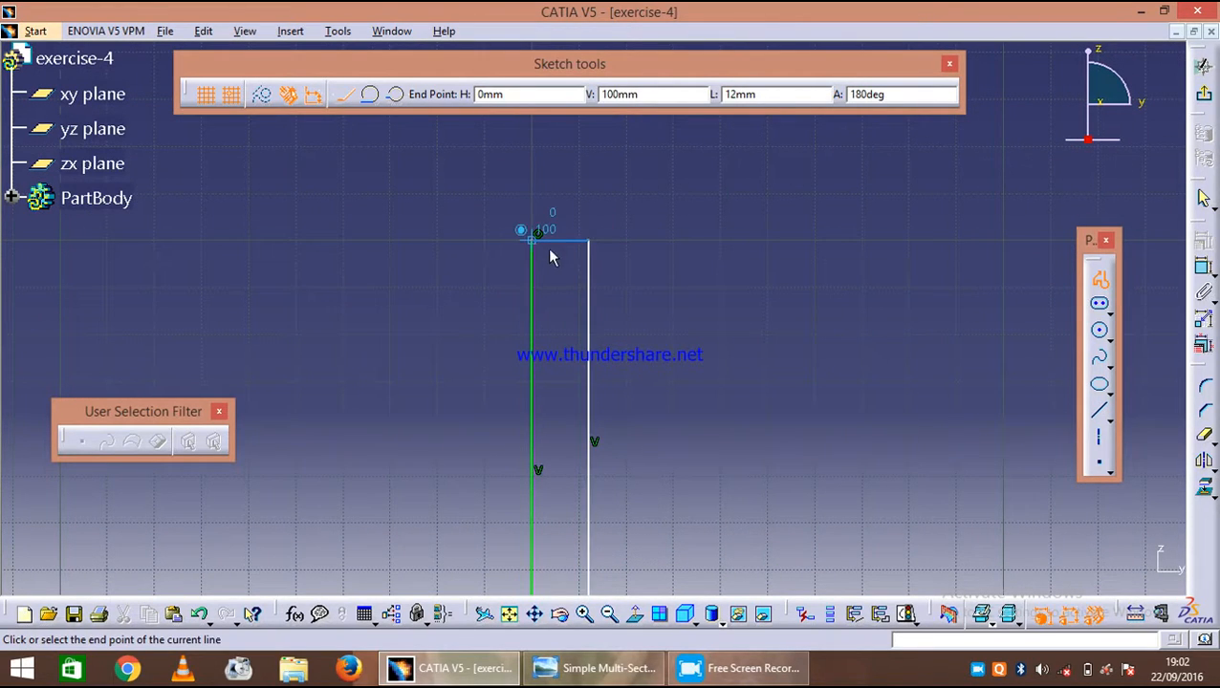
left_click(531, 243)
middle_click_drag(725, 201, 695, 372, "ctrl")
left_click(745, 336)
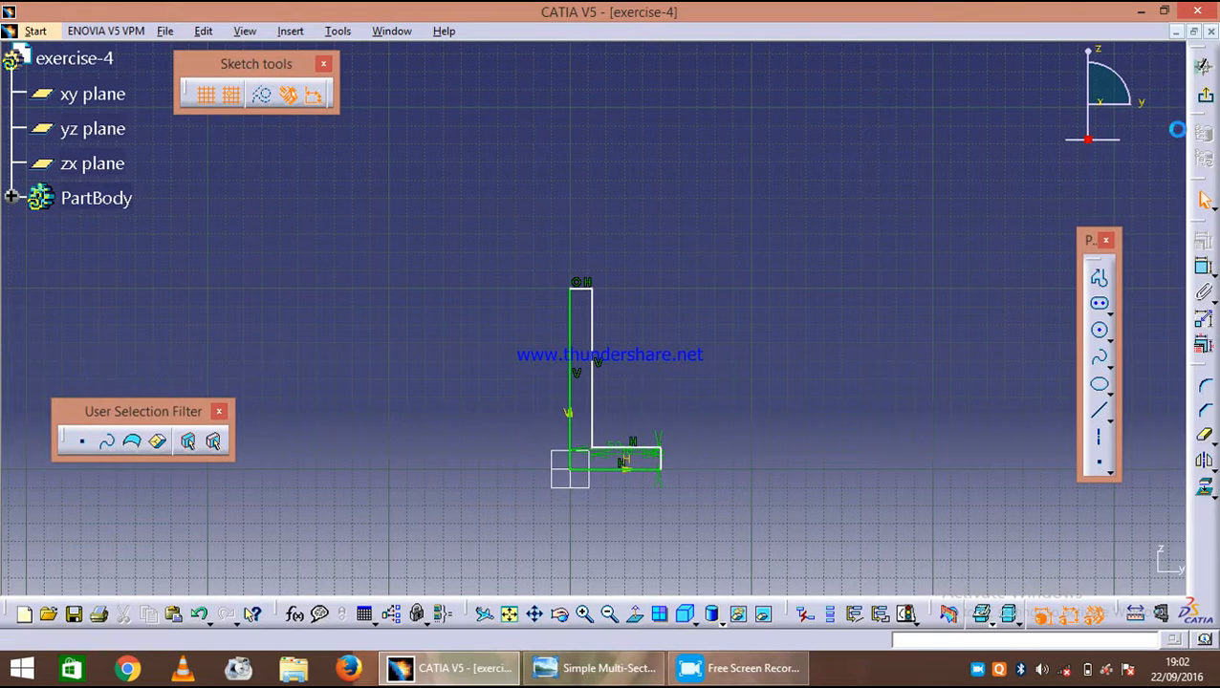
left_click(1204, 103)
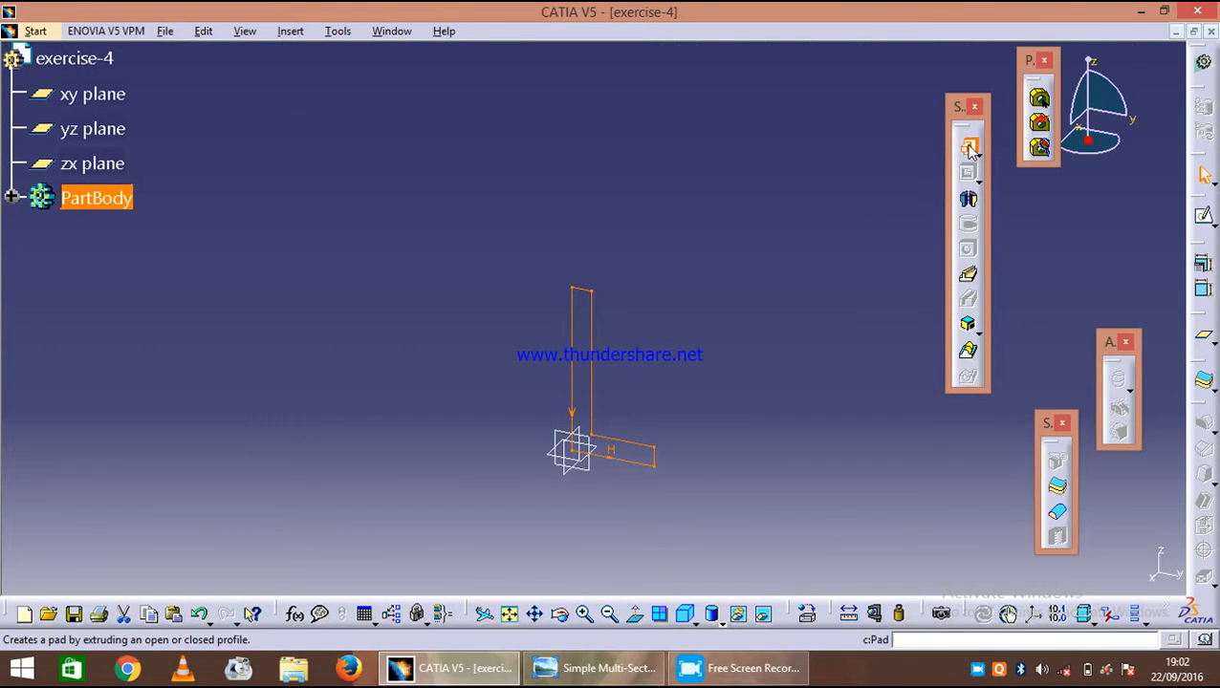
- Pad the L-shaped profile with a 38 mm length and mirrored extent
left_click(969, 146)
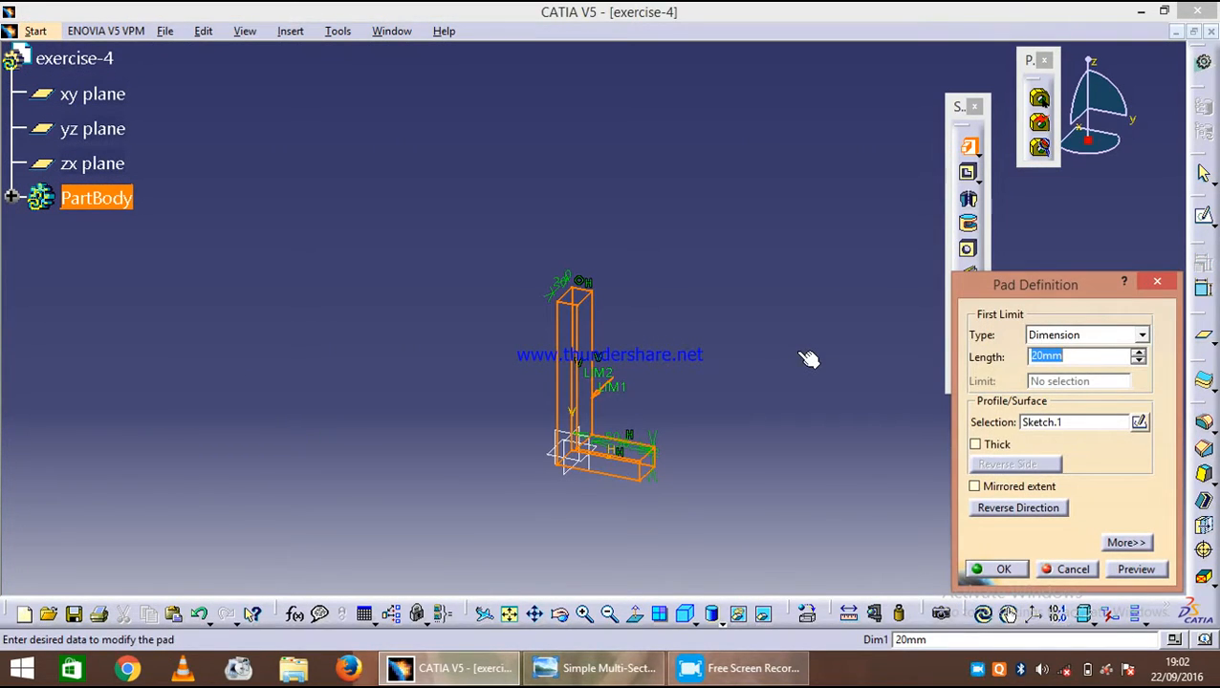
type("38")
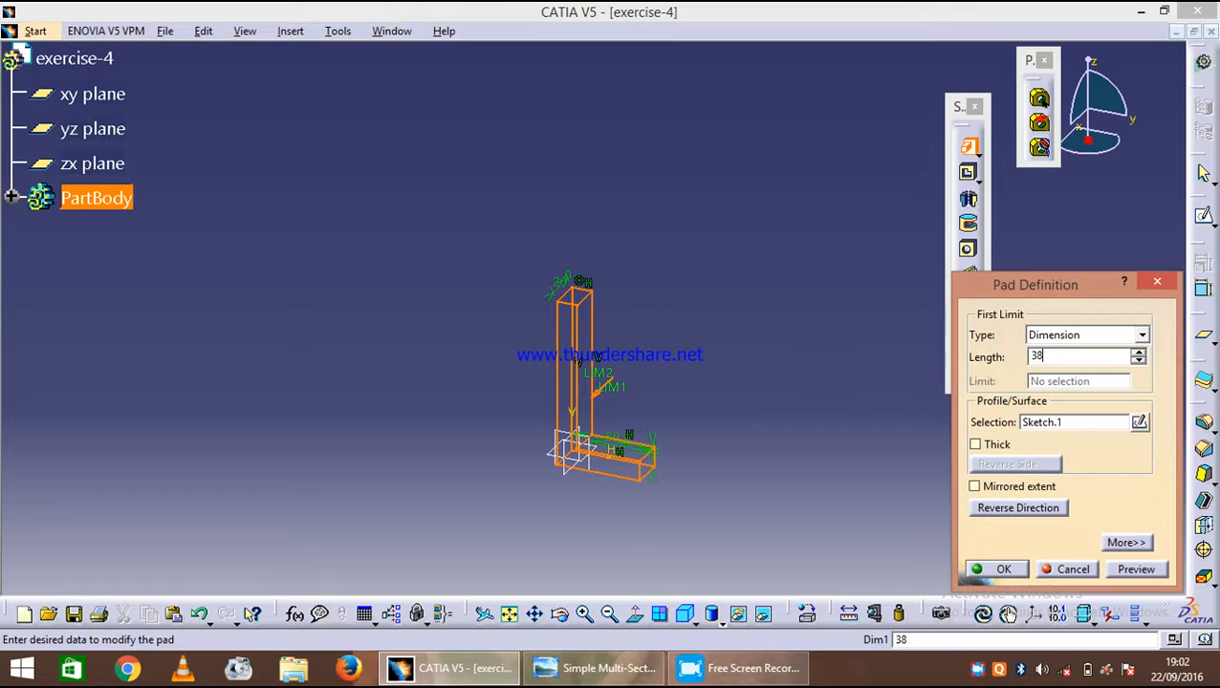
left_click(973, 488)
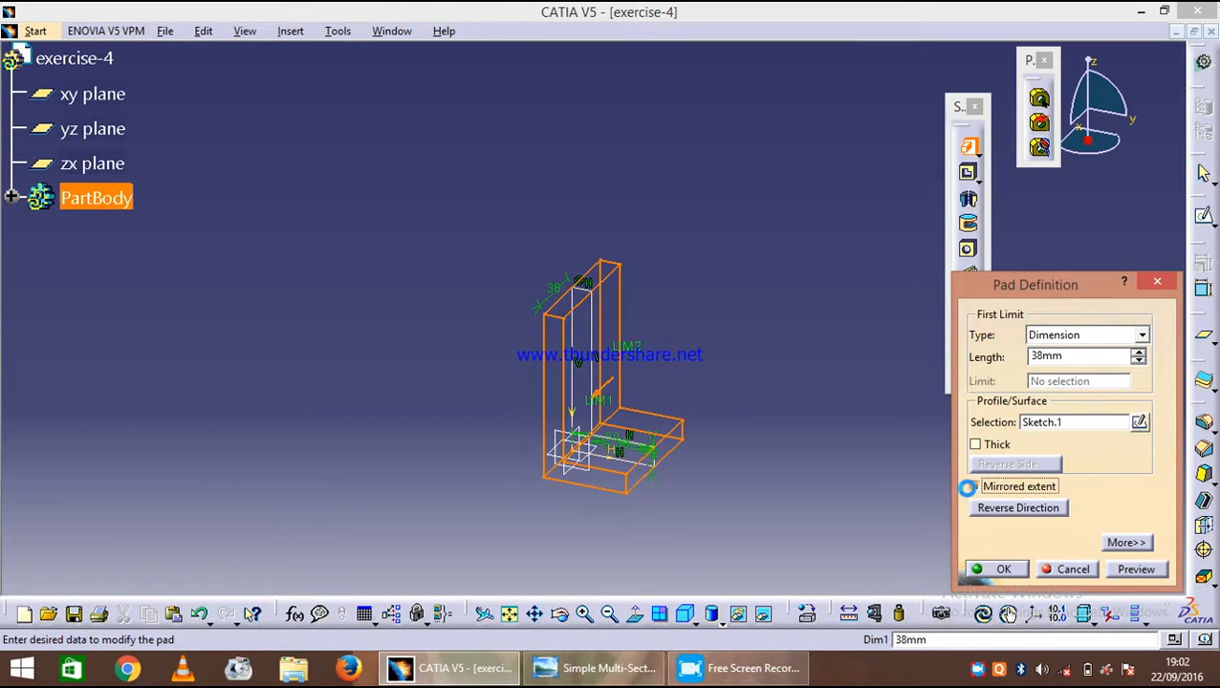
left_click(1002, 570)
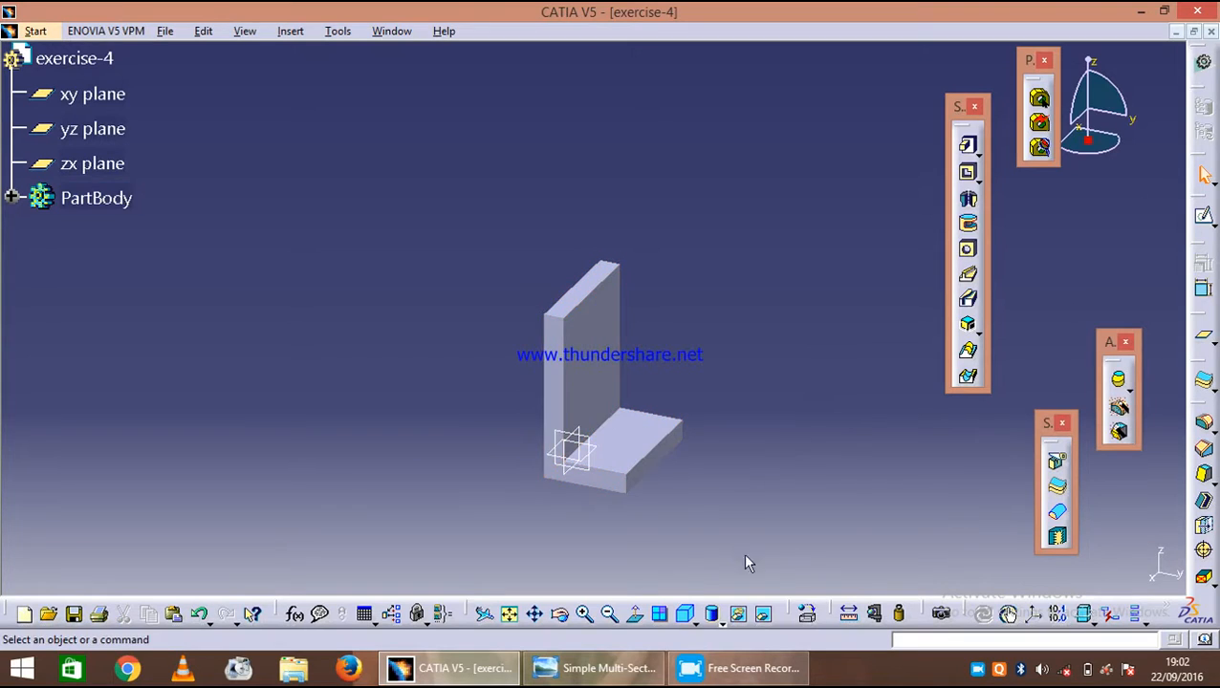
- Consult the reference drawing and sketch a 24 mm radius circle on the upright plate's inner face, centred on the vertical axis
mouse_move(707, 471)
middle_mouse_down()
mouse_move(670, 293)
mouse_move(661, 370)
mouse_move(707, 461)
middle_mouse_up()
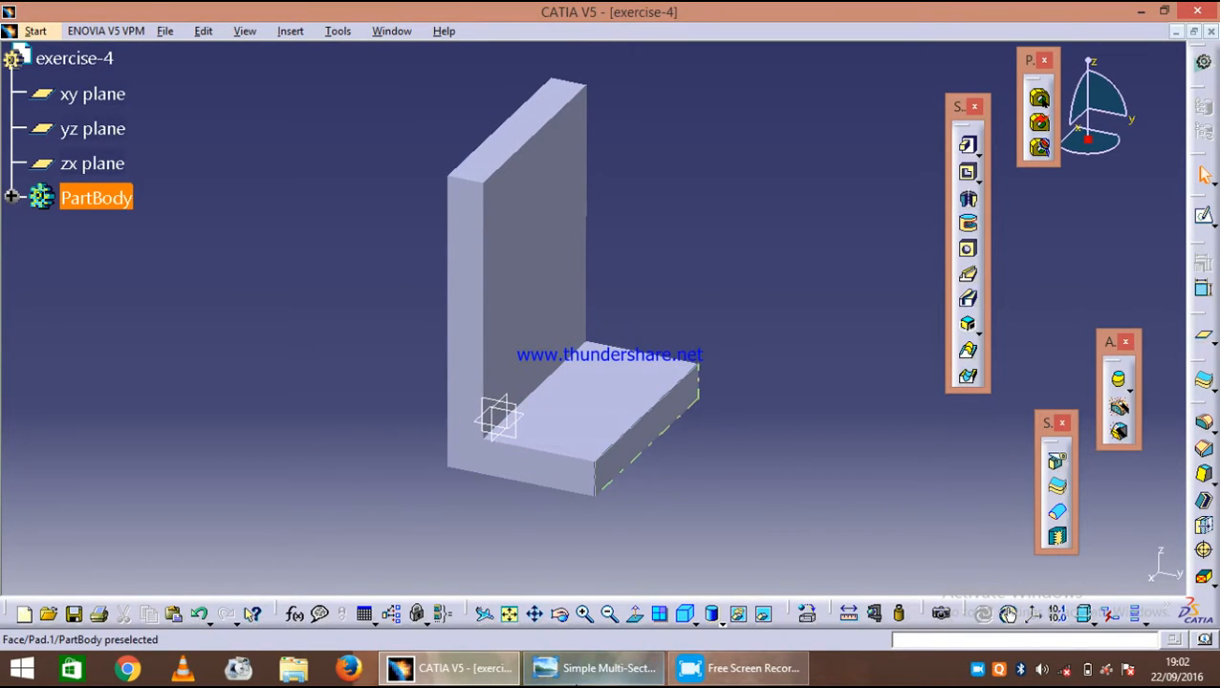
mouse_move(470, 676)
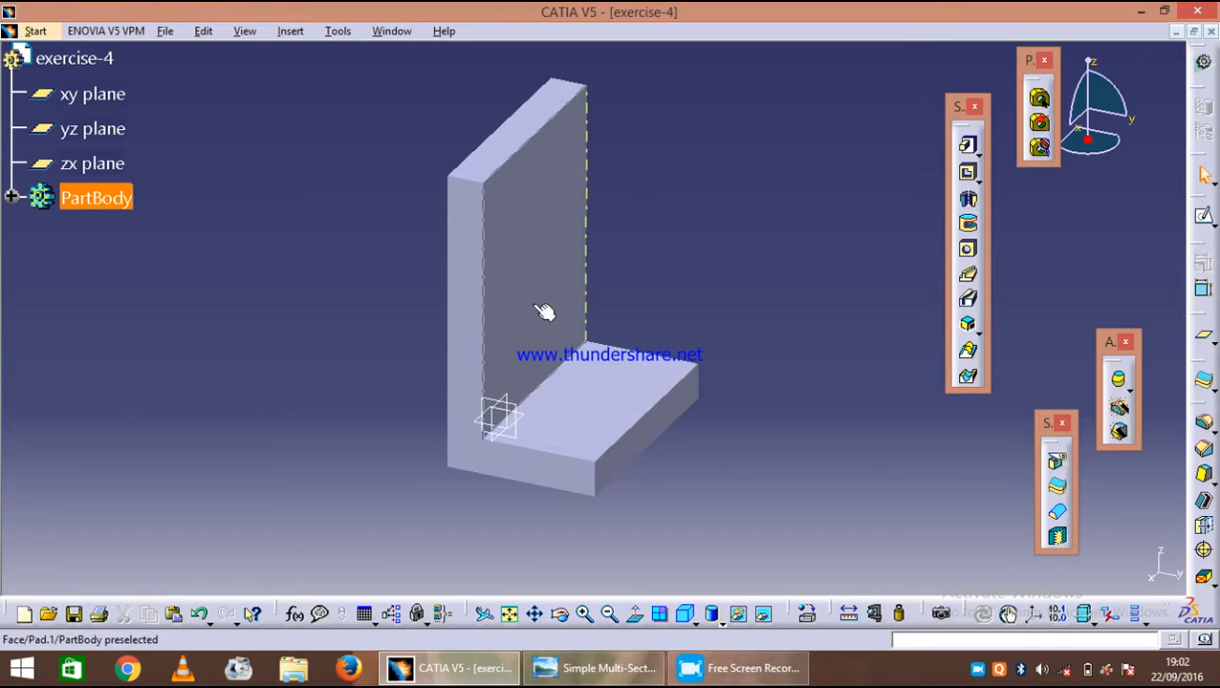
left_click(604, 673)
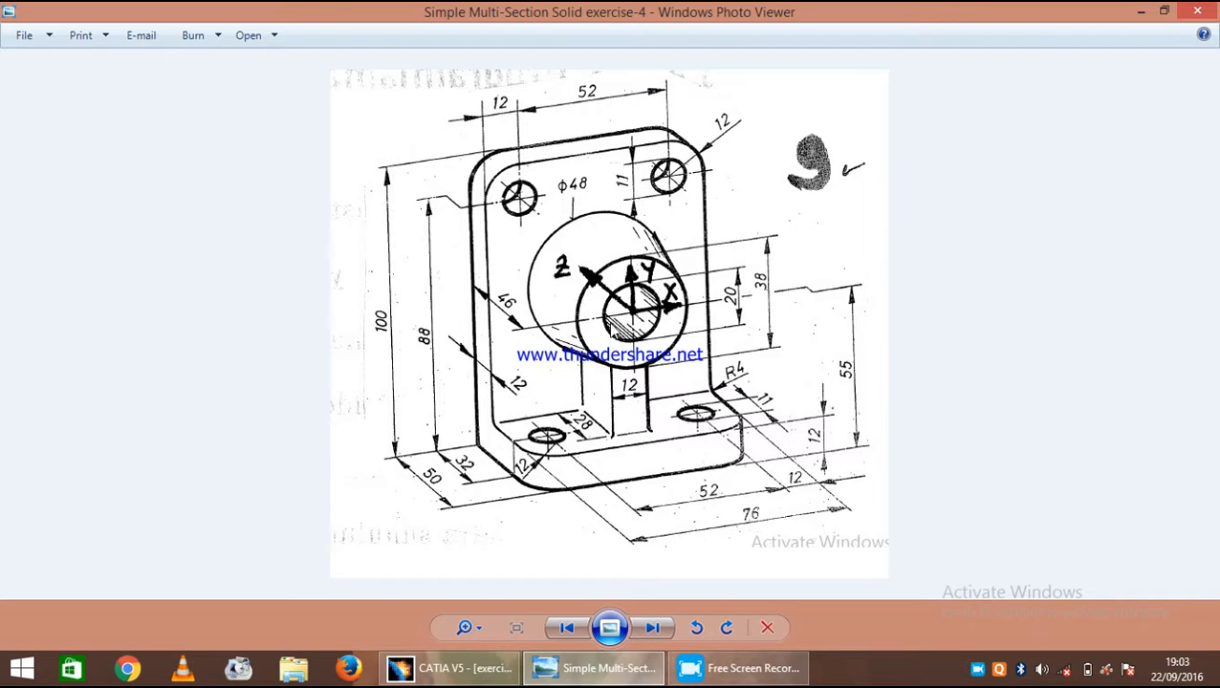
left_click(493, 664)
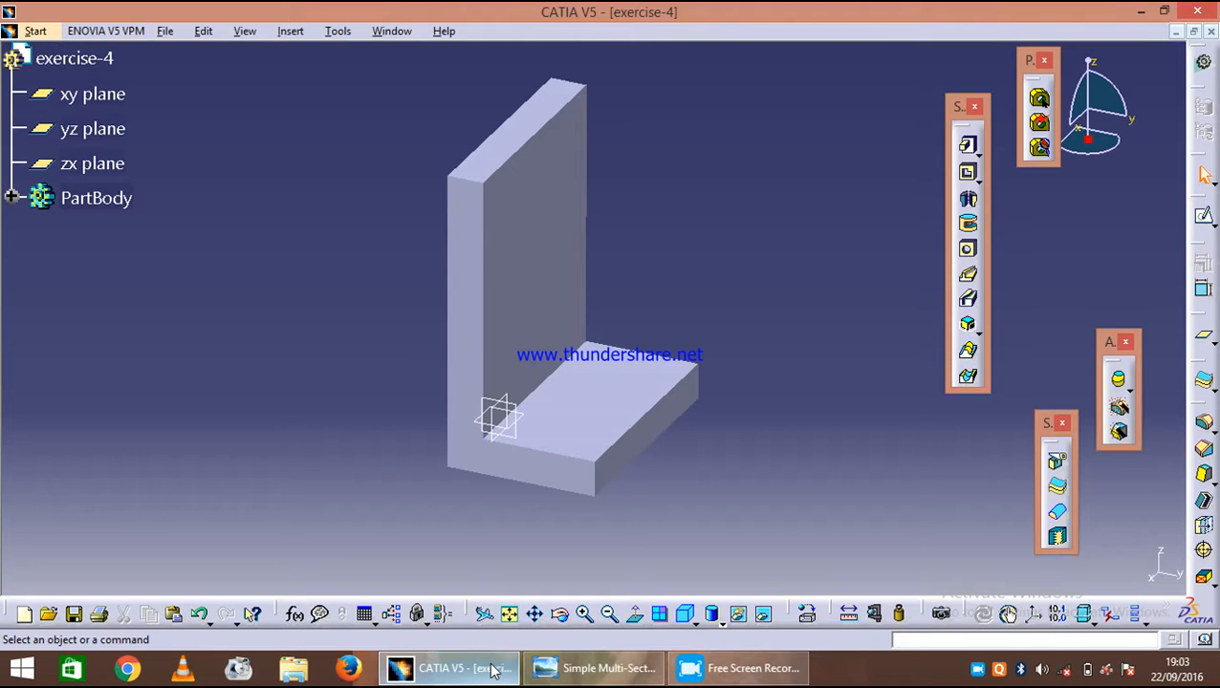
left_click(546, 302)
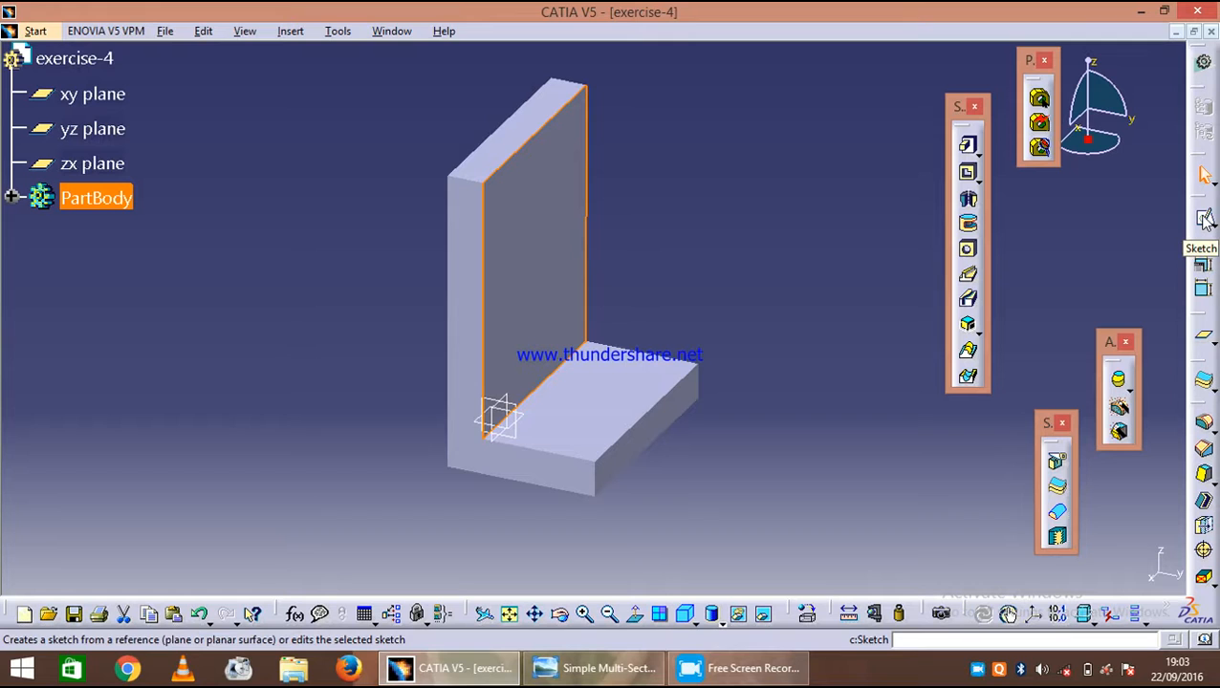
left_click(1204, 218)
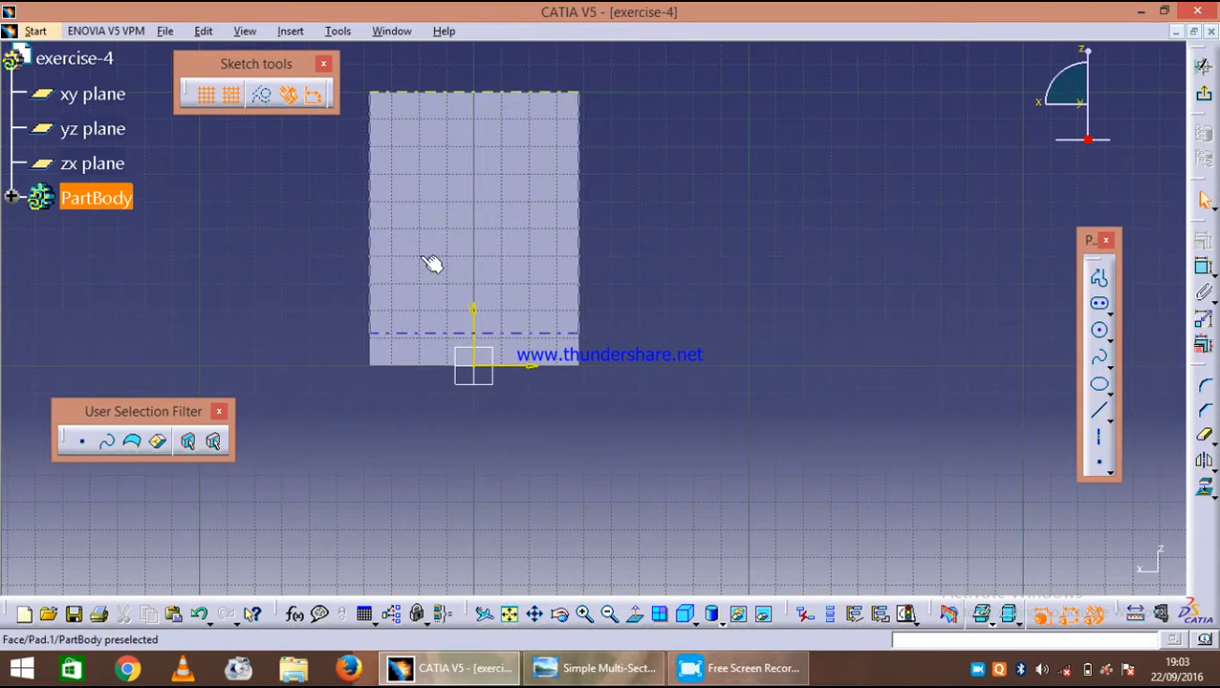
left_click(1100, 330)
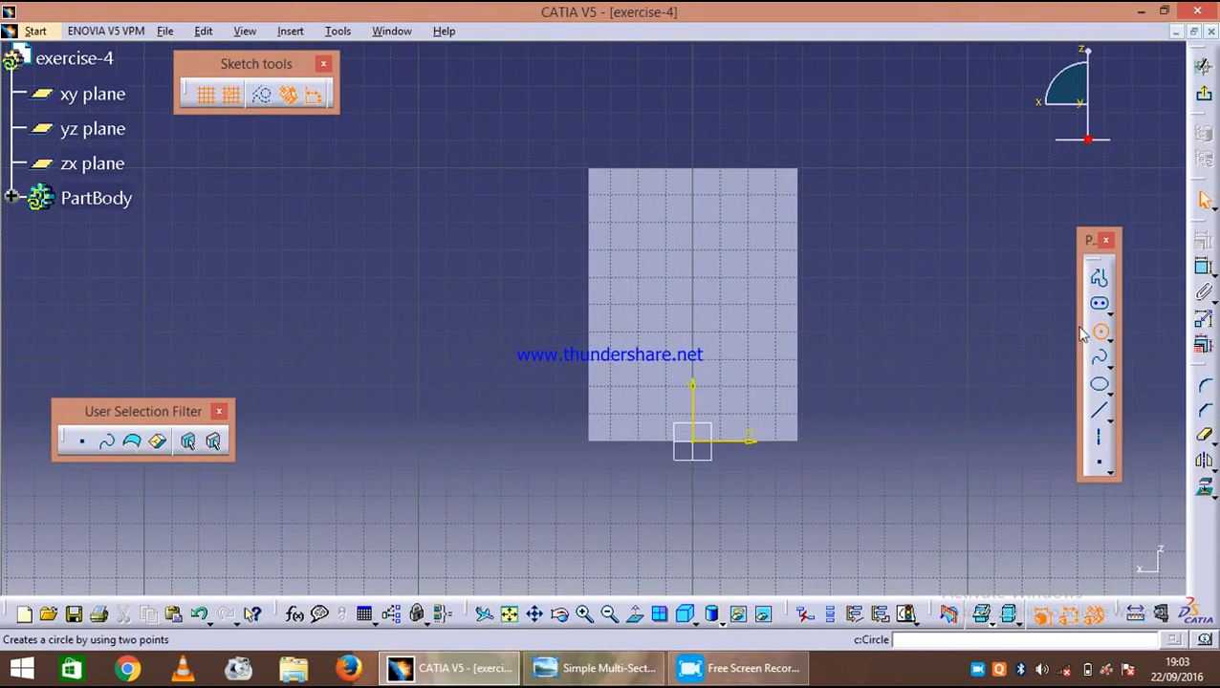
left_click(692, 278)
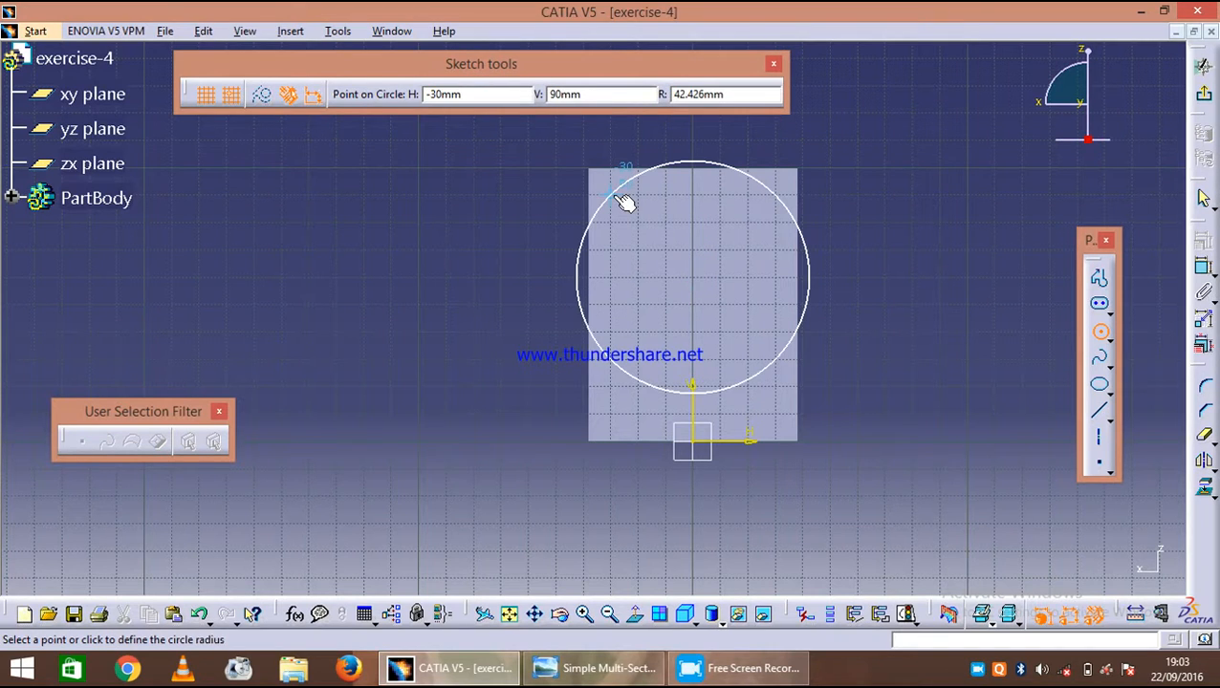
type("24")
key("Return")
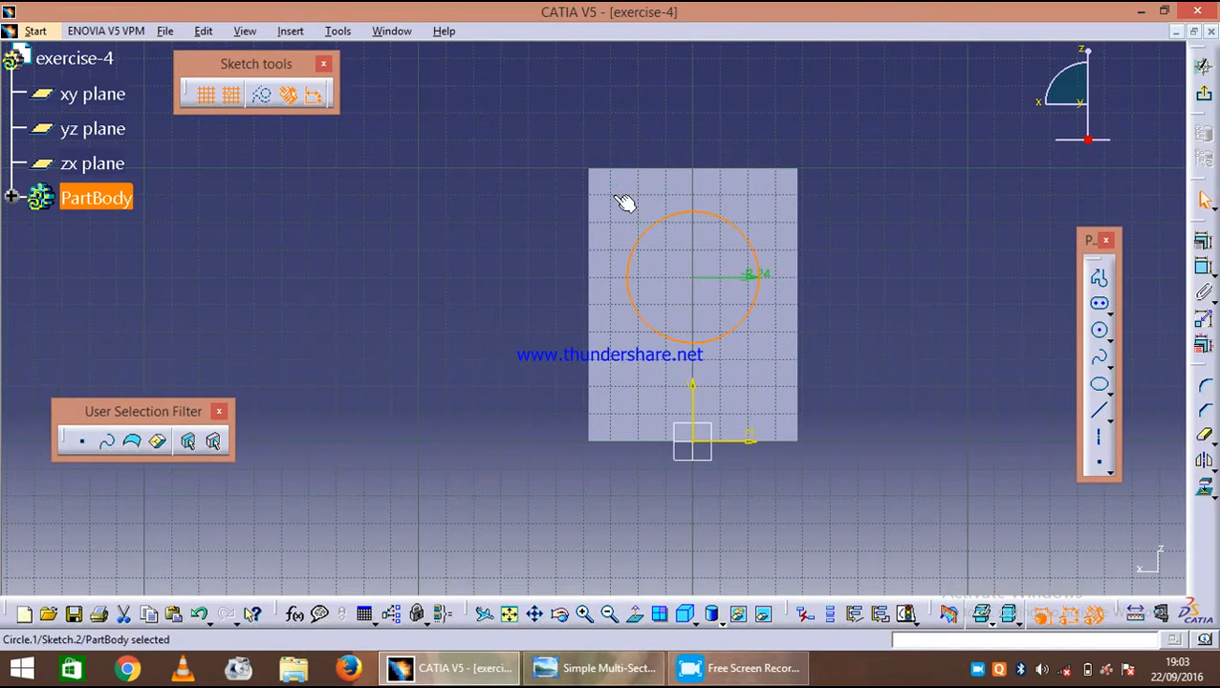
left_click(897, 388)
- Constrain the circle's centre to 35 mm from the plate's top edge
mouse_move(784, 411)
middle_mouse_down("ctrl")
mouse_move(774, 329)
mouse_move(752, 290)
mouse_move(755, 328)
middle_mouse_up("ctrl")
left_click(752, 293)
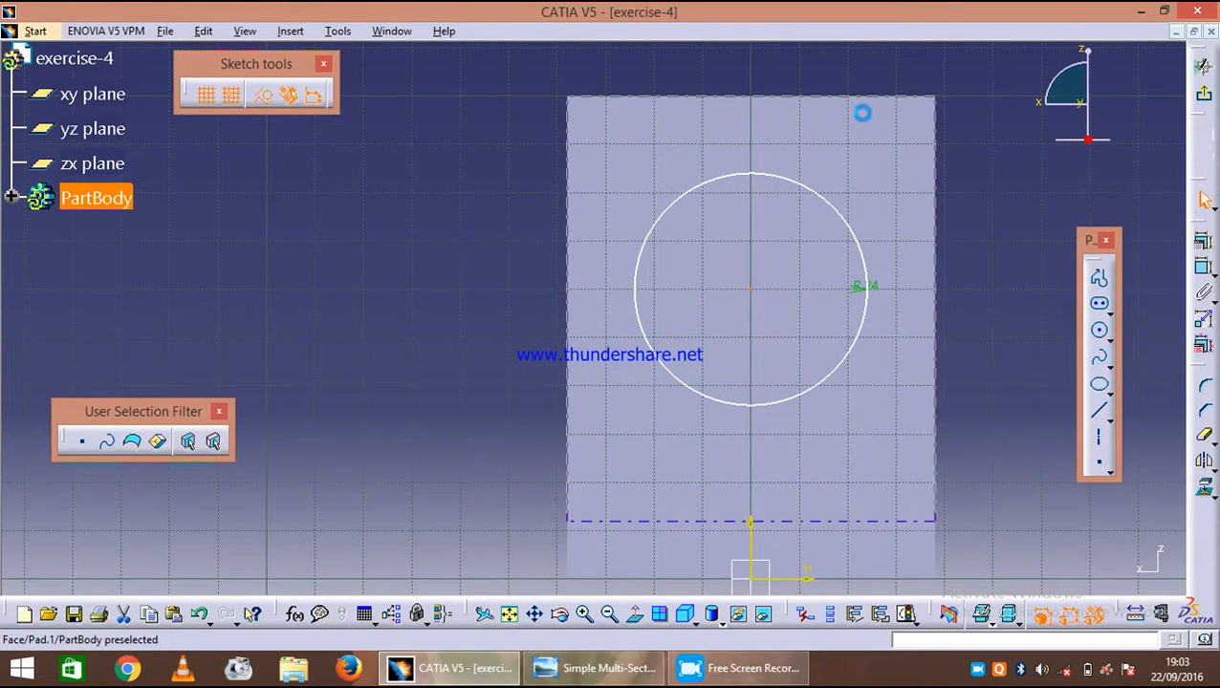
left_click(790, 98, "ctrl")
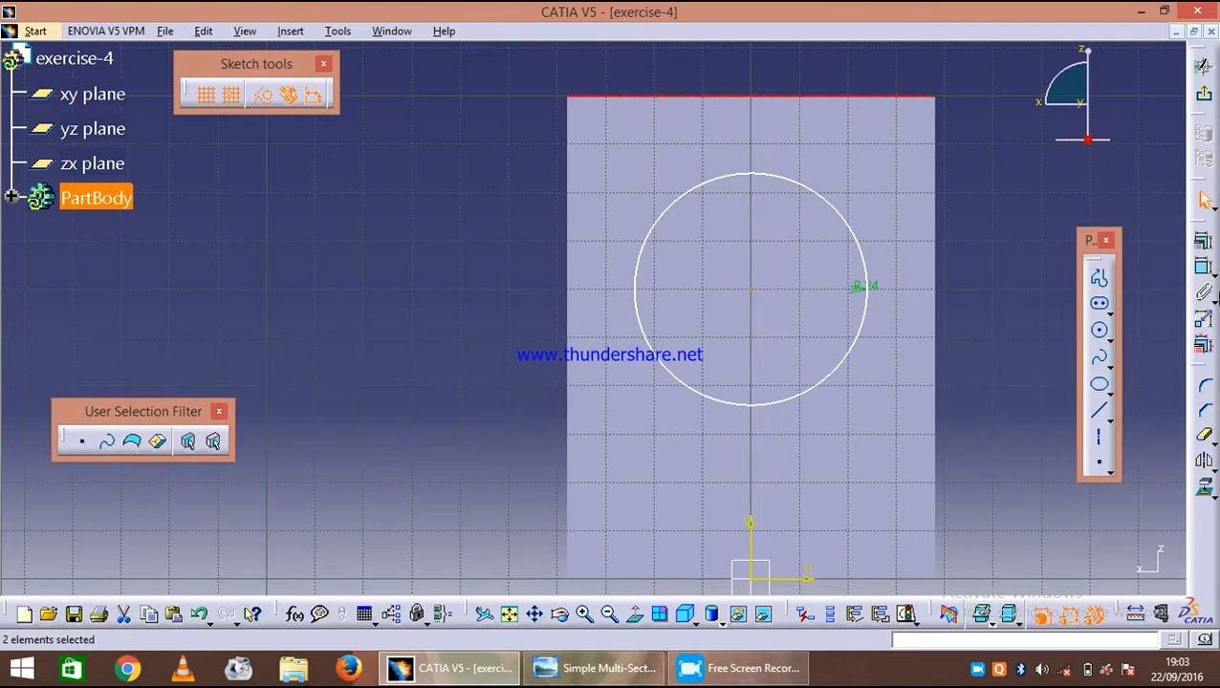
left_click(1203, 268)
left_click(498, 204)
double_click(498, 204)
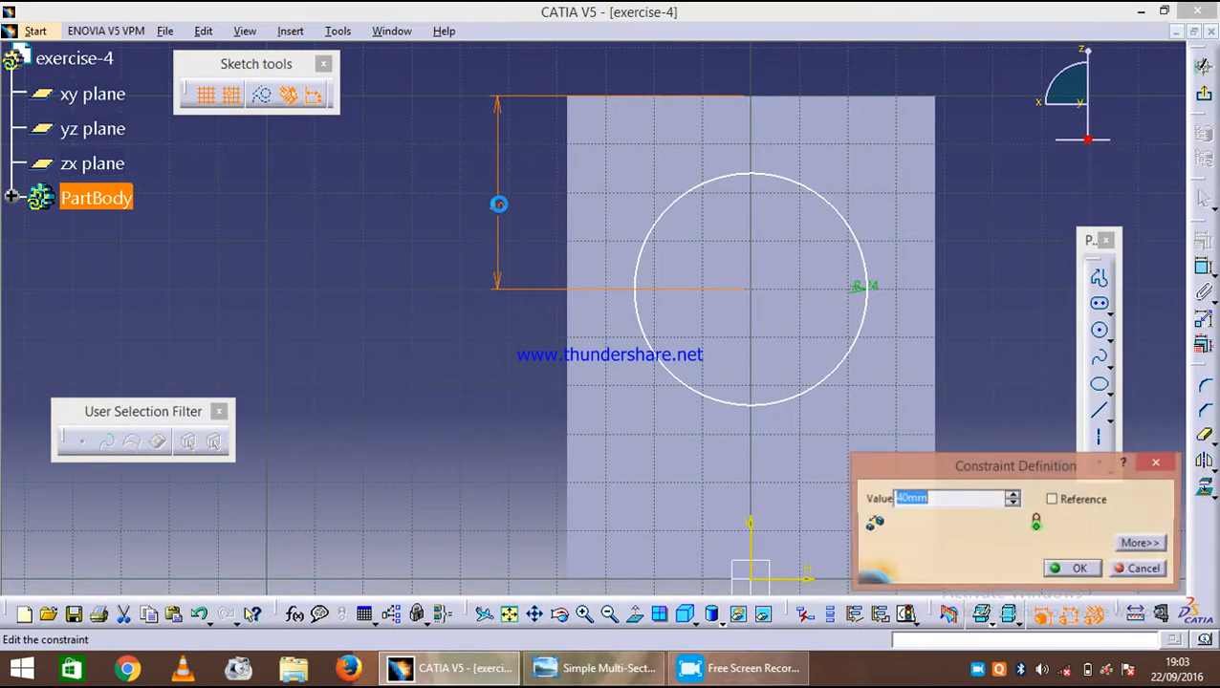
type("35")
key("Return")
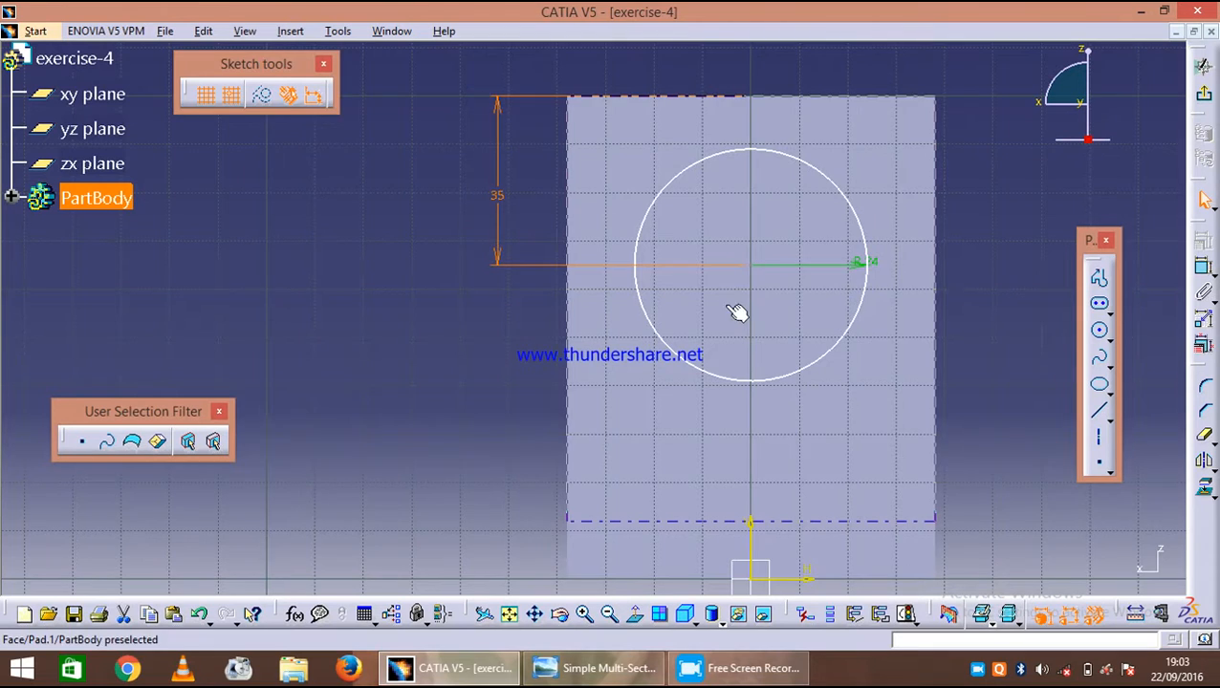
- Constrain the circle's centre to coincide with the sketch's vertical axis and exit the sketch
middle_click_drag(745, 327, 708, 298)
left_click(711, 283)
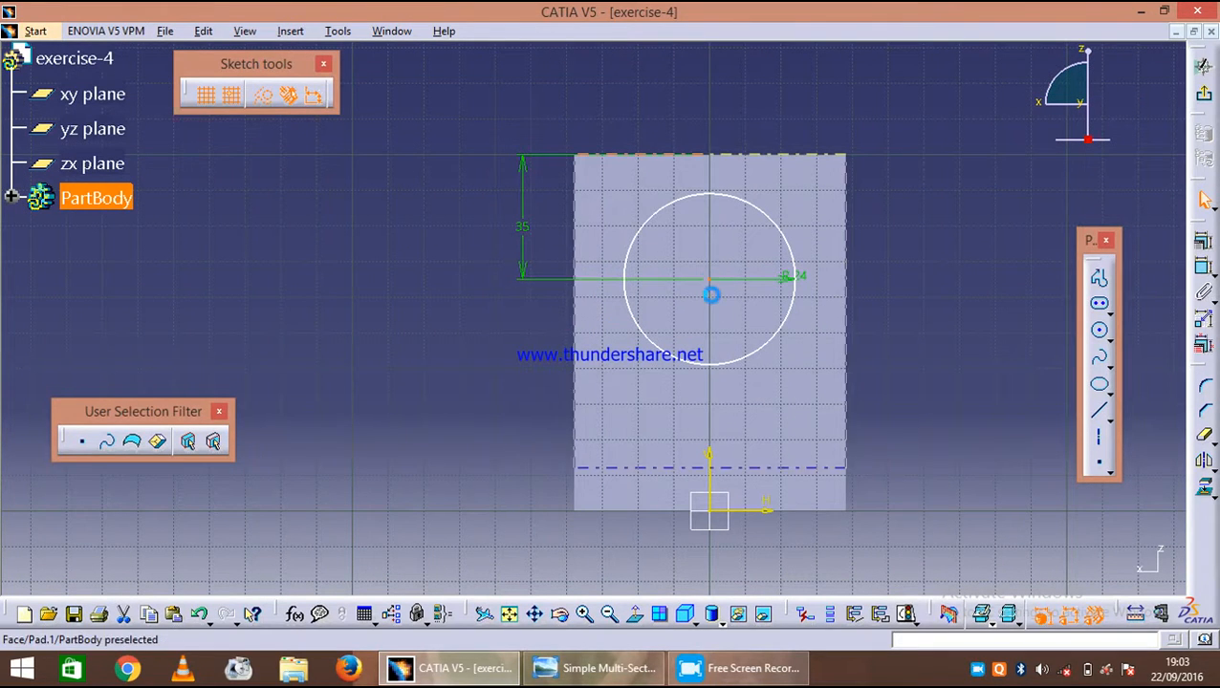
left_click(719, 468, "ctrl")
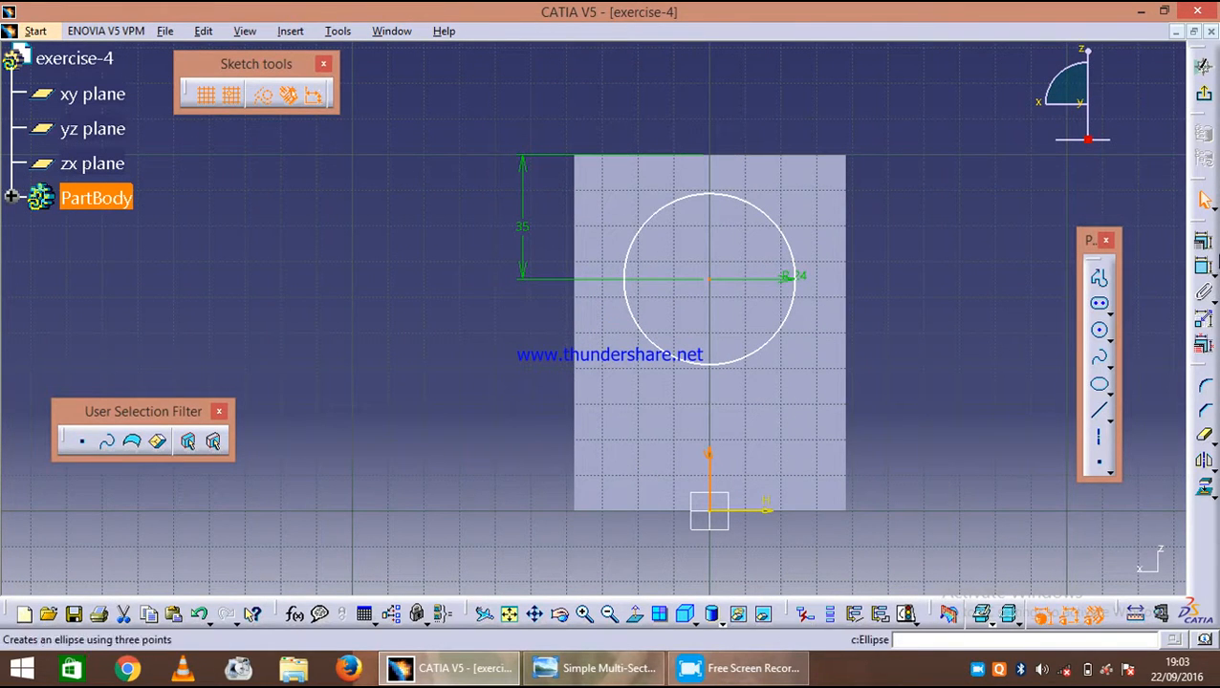
left_click(1212, 274)
left_click(1202, 284)
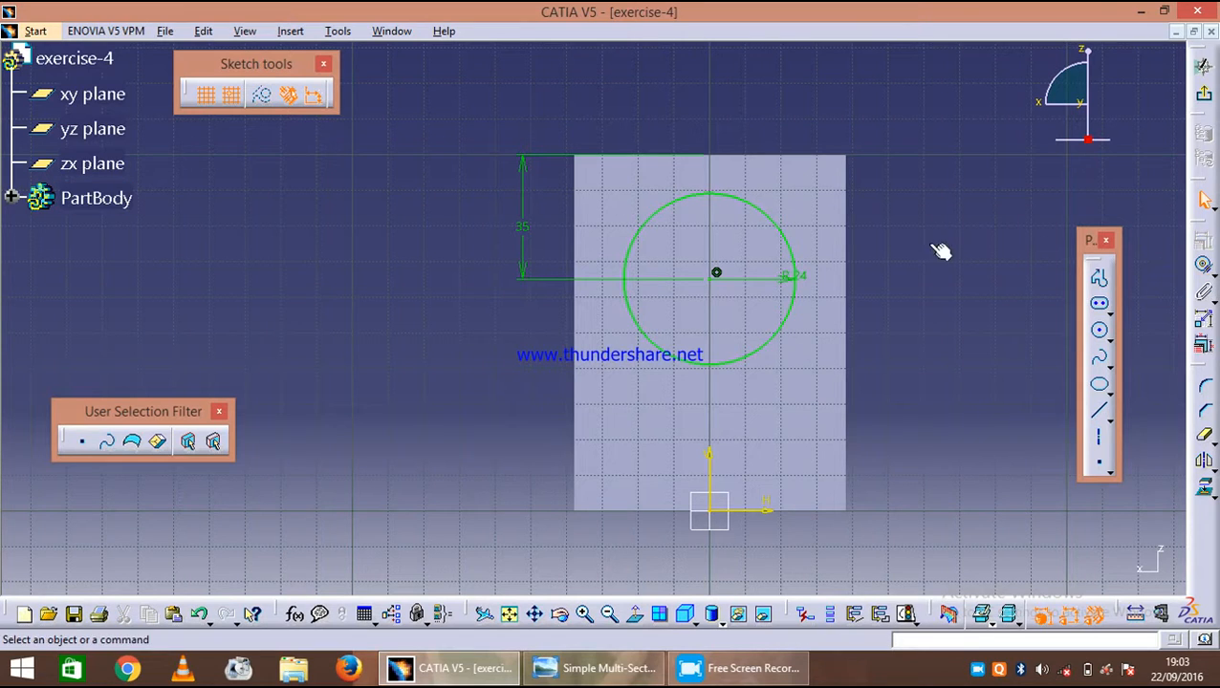
left_click(1202, 65)
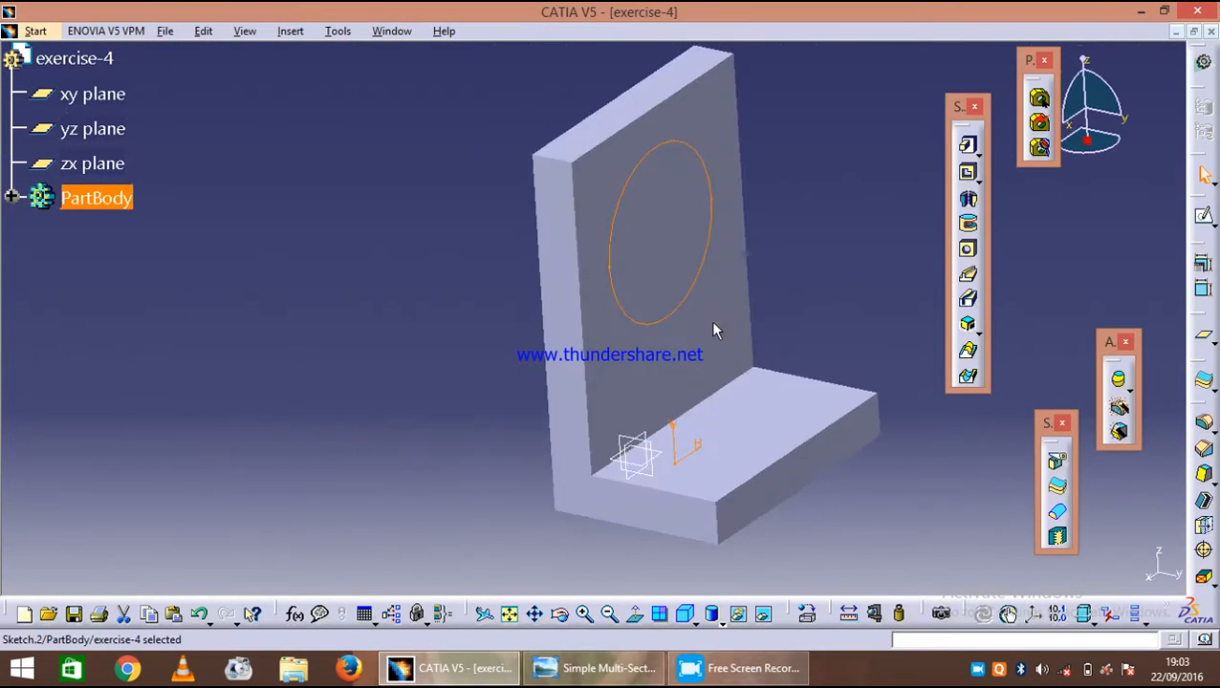
left_click(807, 236)
mouse_move(806, 236)
middle_mouse_down("ctrl")
mouse_move(786, 240)
mouse_move(801, 346)
mouse_move(714, 346)
middle_mouse_up("ctrl")
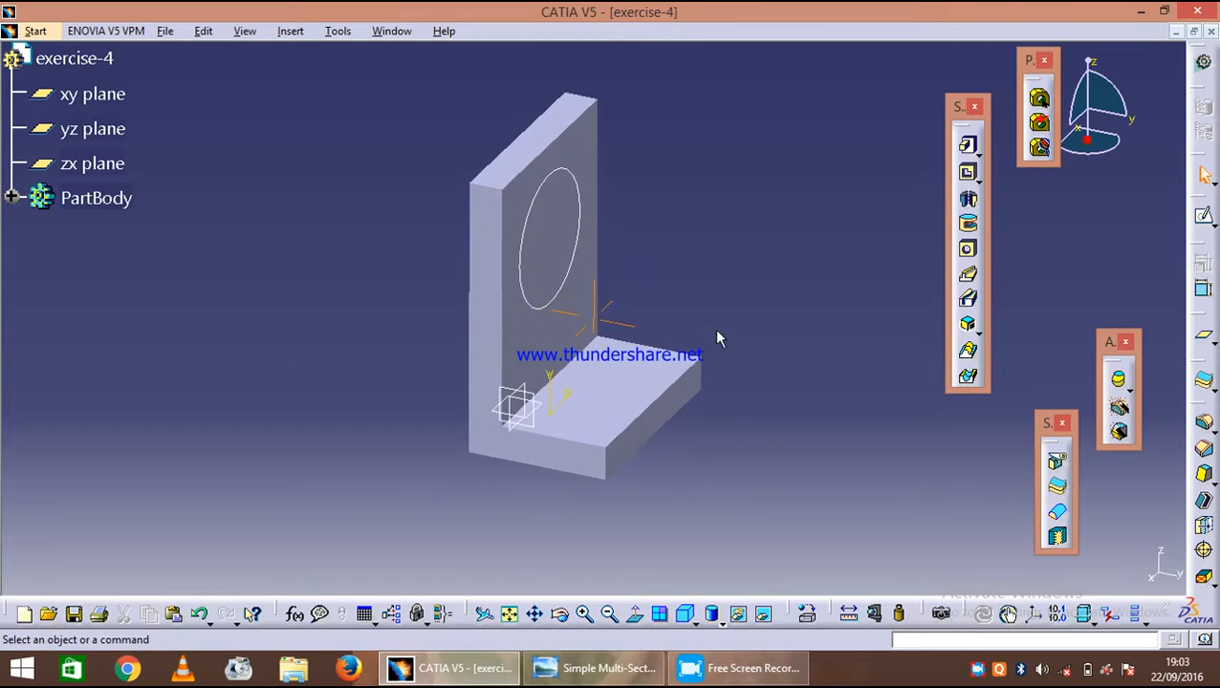
- Create a plane offset 46 mm from the upright plate's back face, reversed towards the base plate side, consulting the reference drawing
left_click(1205, 342)
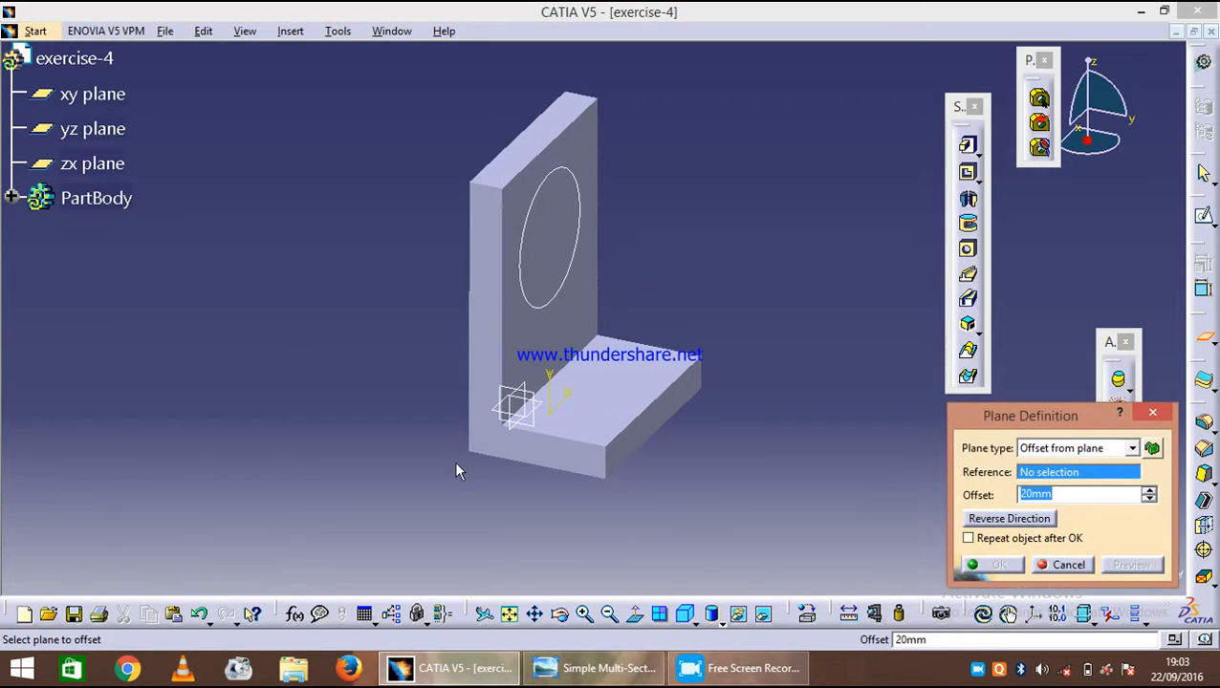
left_click(598, 668)
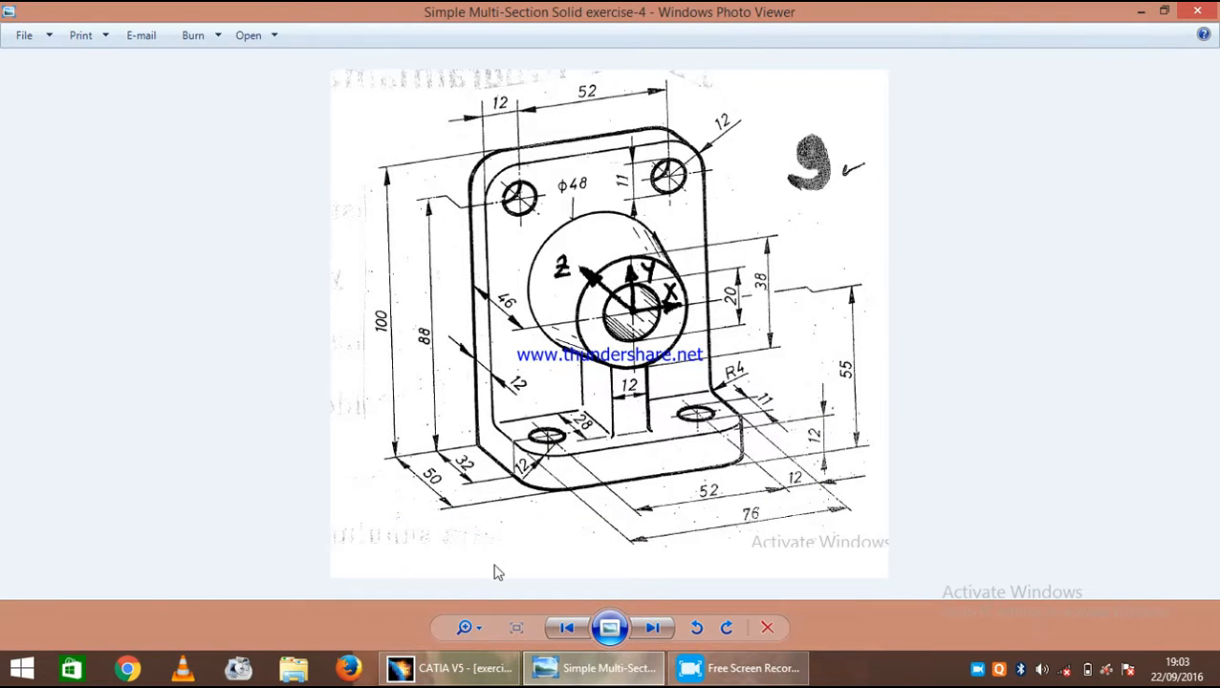
left_click(461, 669)
middle_click_drag(457, 390, 624, 428)
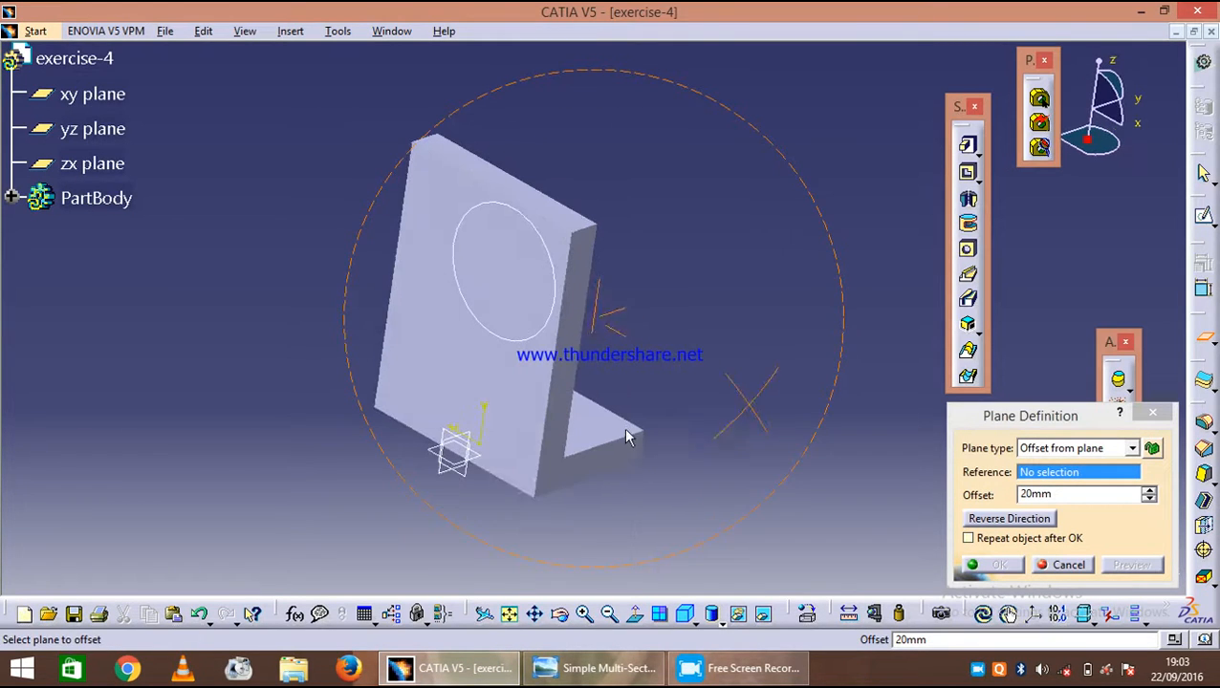
left_click(504, 394)
middle_click_drag(782, 362, 688, 440)
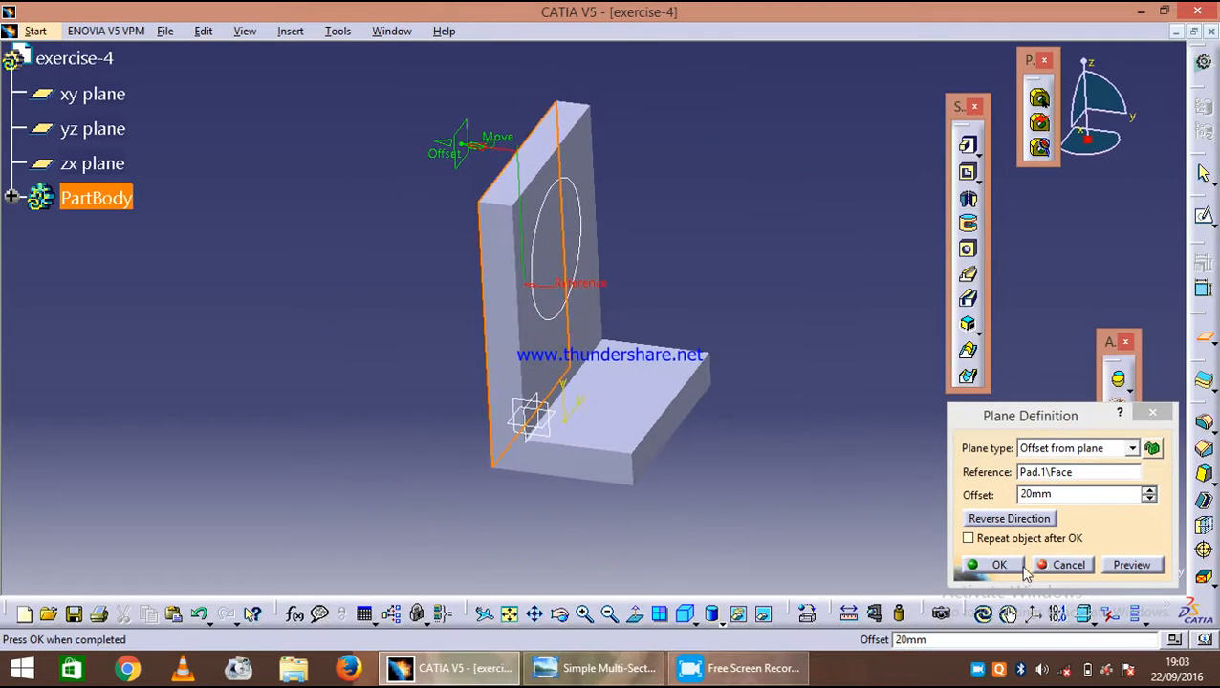
left_click(1004, 517)
left_click(1059, 494)
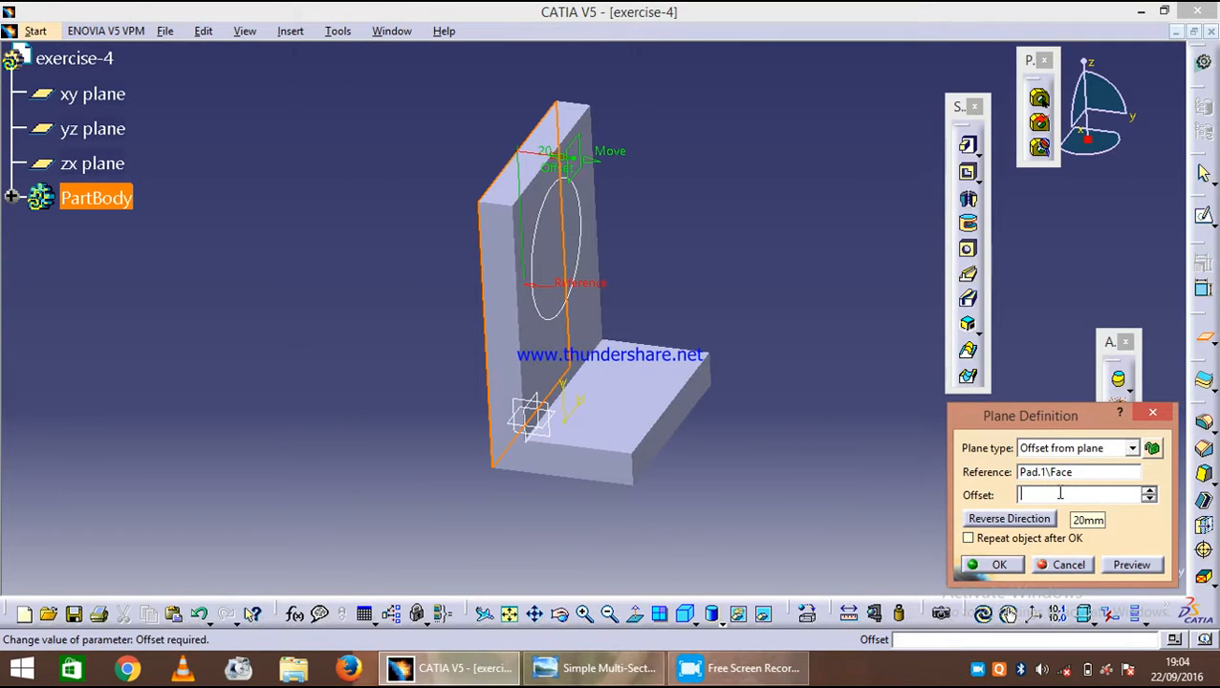
type("46")
left_click(1124, 566)
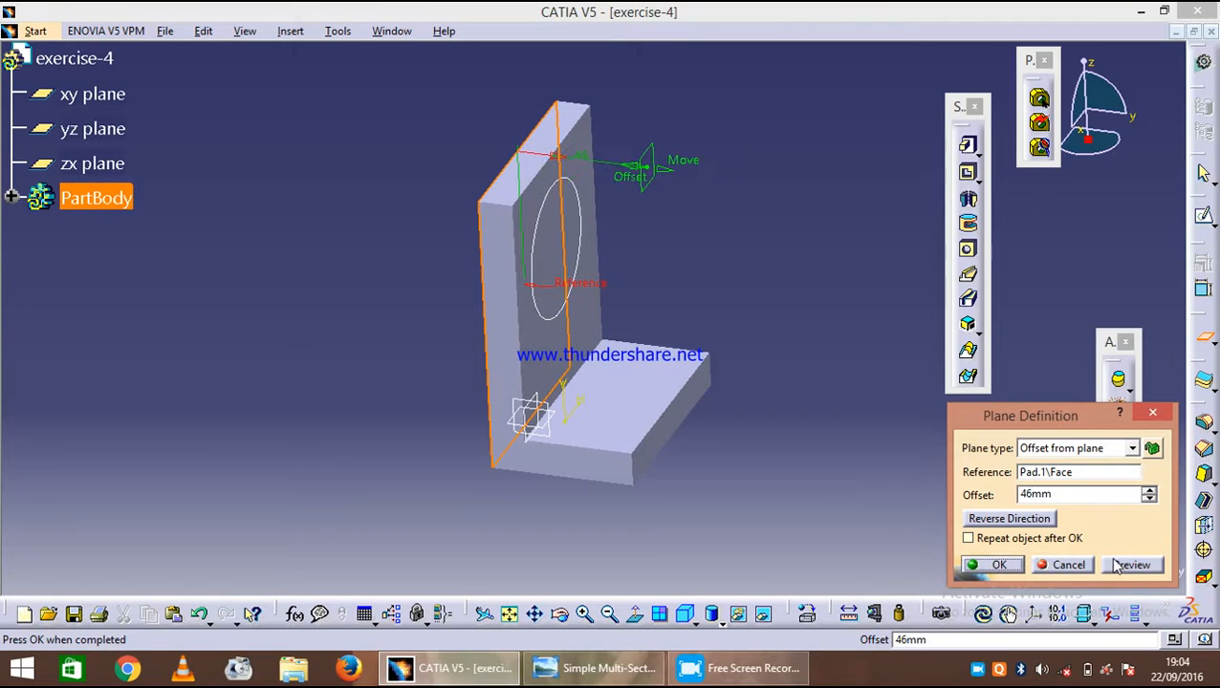
left_click(996, 572)
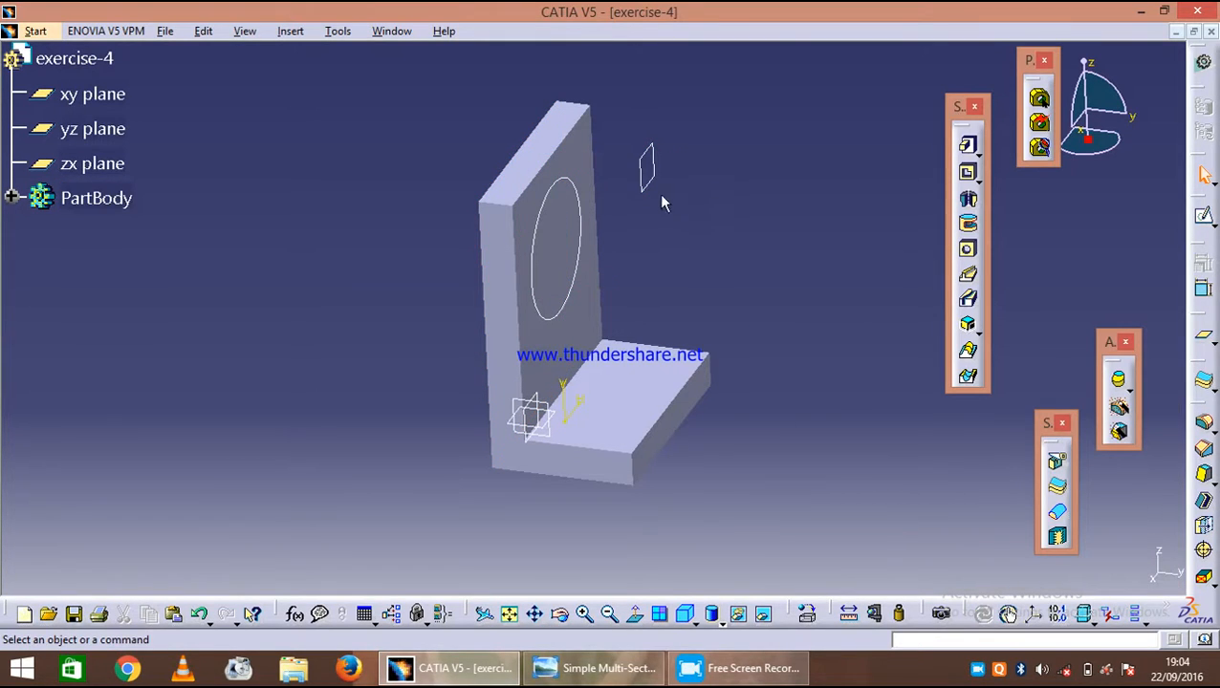
- Start a sketch on the offset plane and project the 24 mm radius circle into it as a construction element
left_click(648, 182)
left_click(1202, 231)
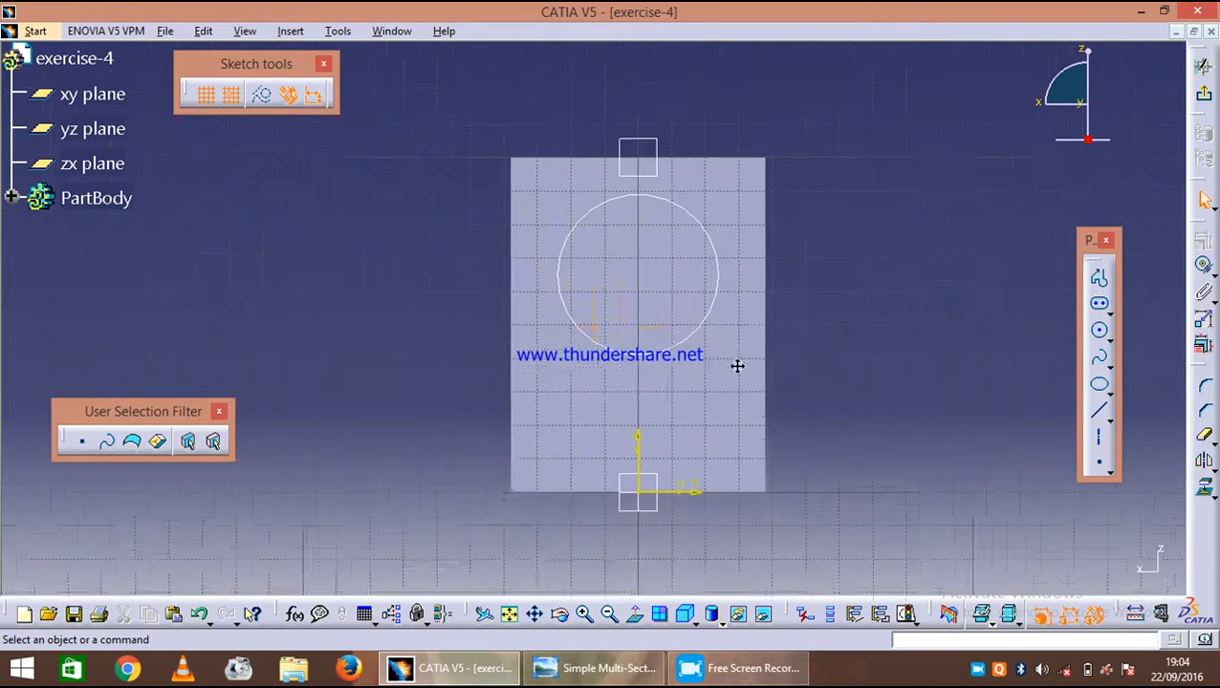
middle_click_drag(738, 366, 675, 346)
left_click(640, 299)
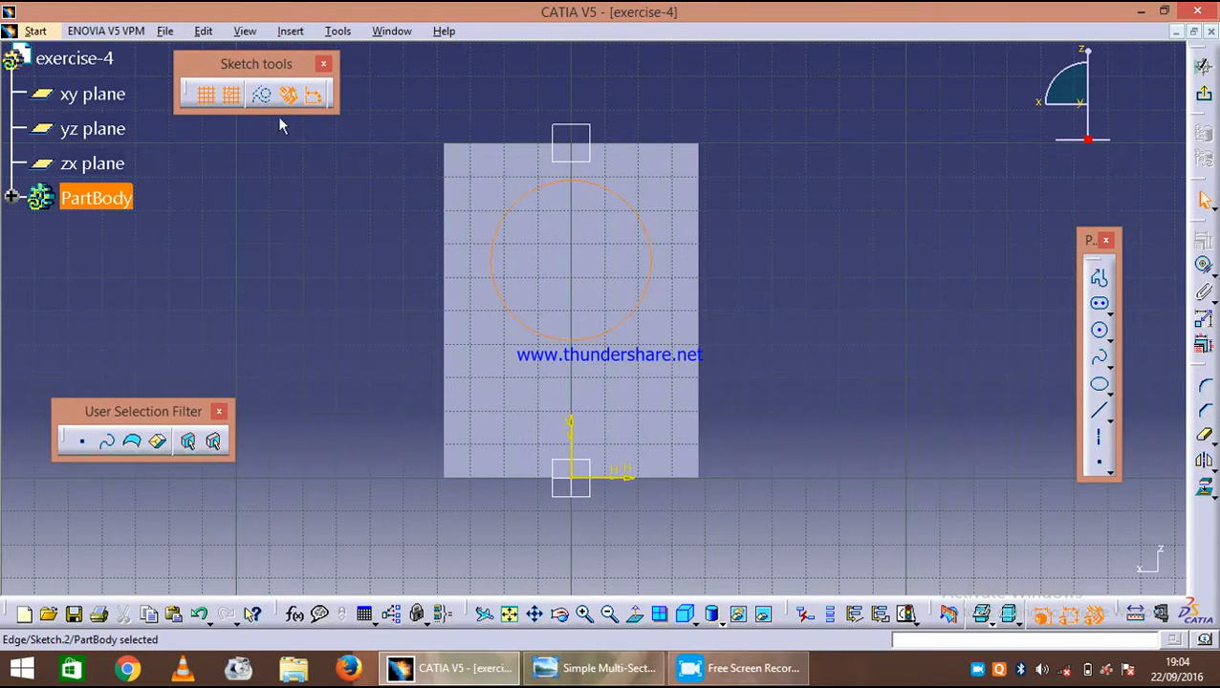
left_click(1204, 488)
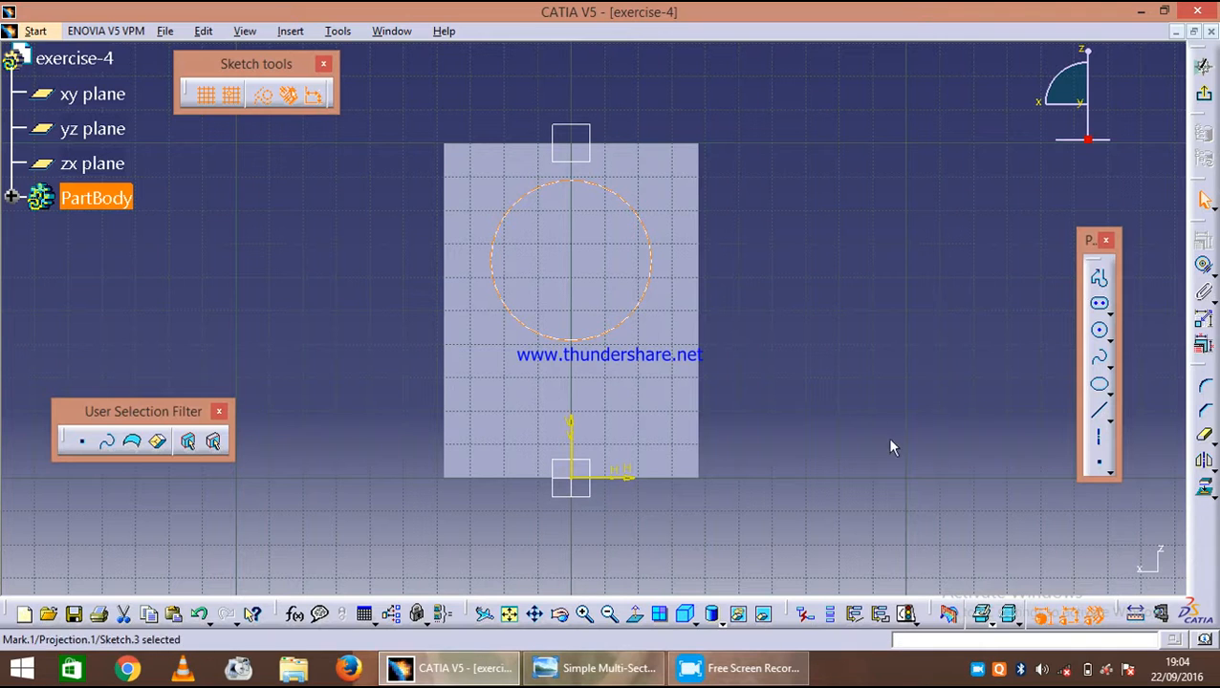
- Sketch a 19 mm radius circle centred on the projected circle's centre and exit the sketch
left_click(1099, 330)
left_click(571, 260)
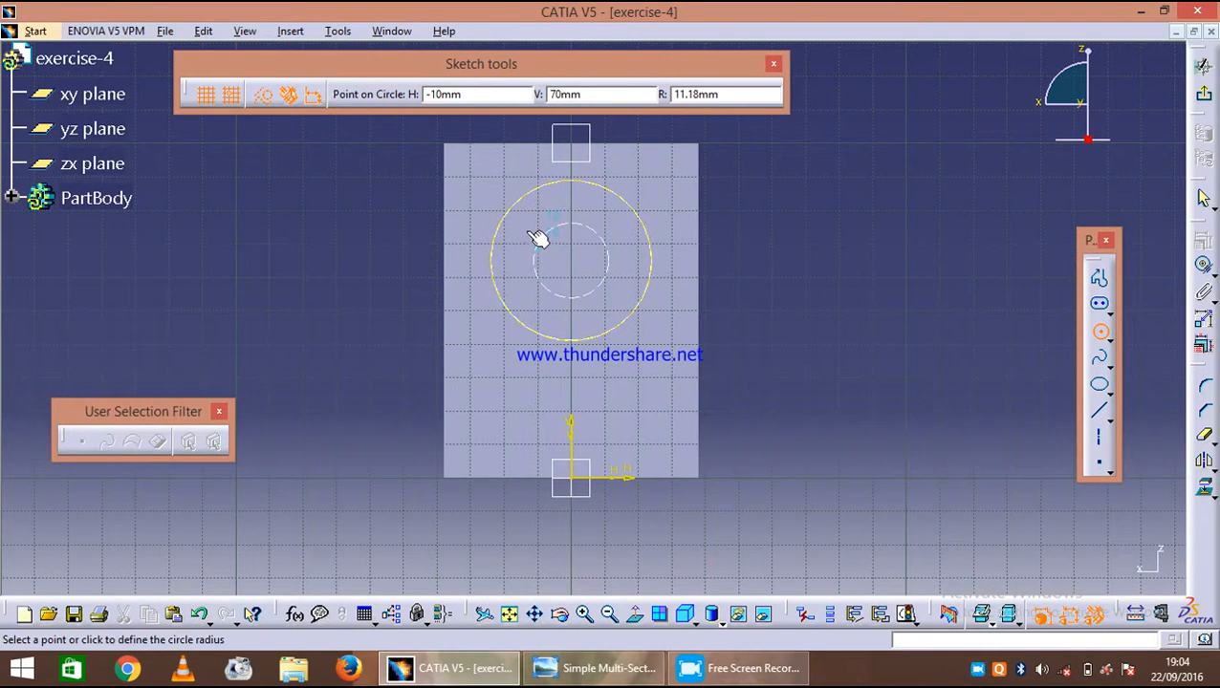
left_click(633, 306)
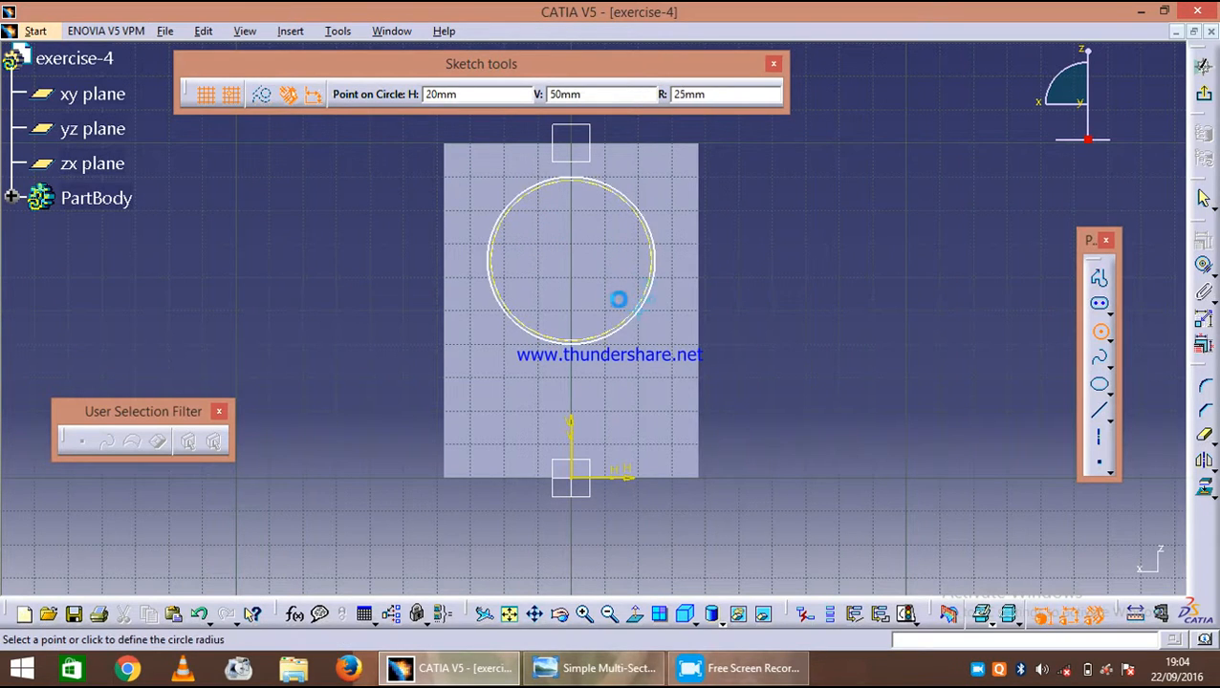
key("Tab")
type("19")
key("Return")
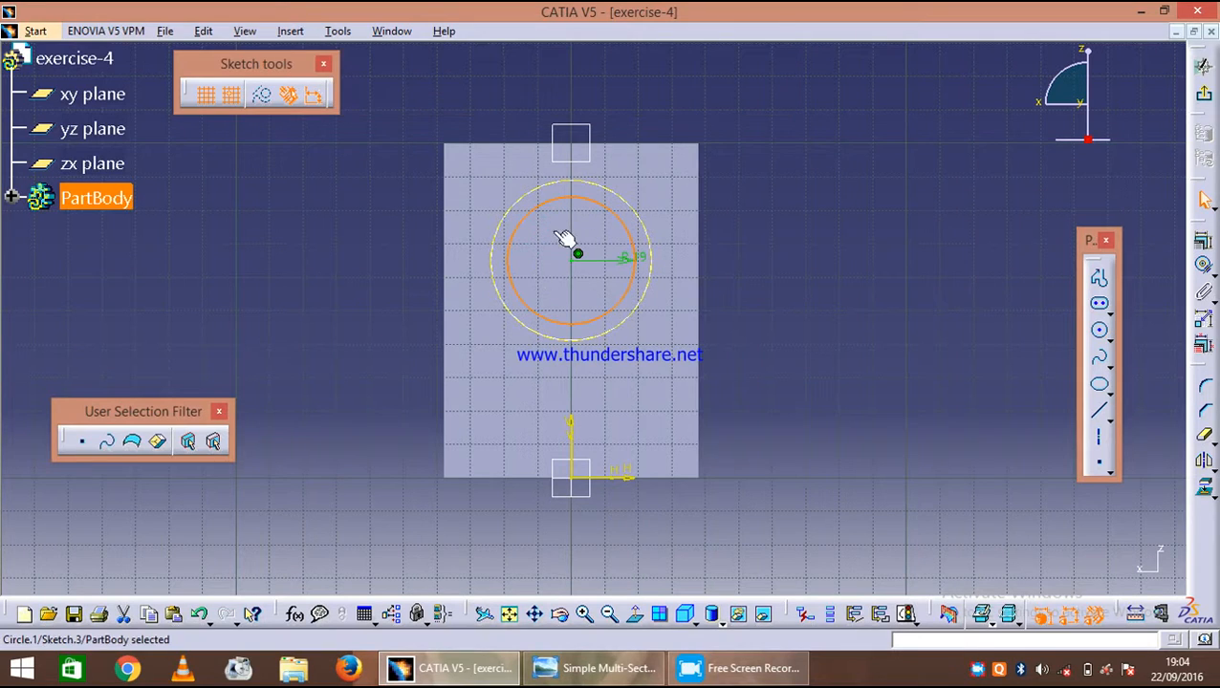
left_click(882, 359)
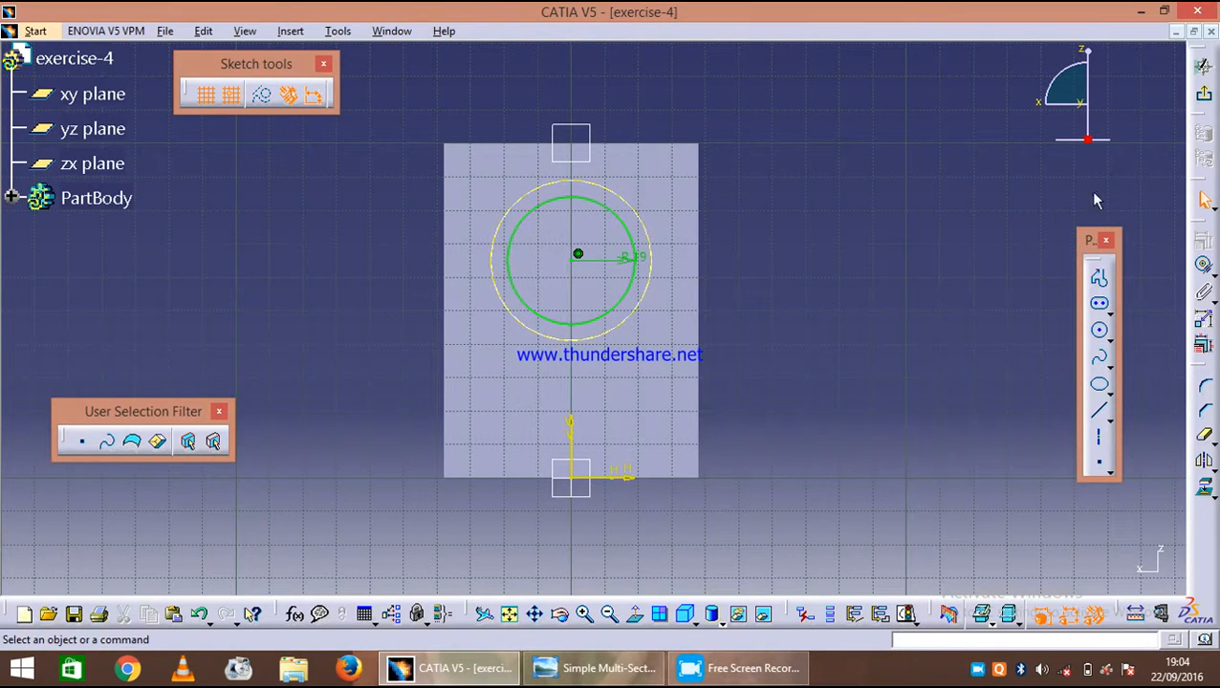
left_click(1206, 100)
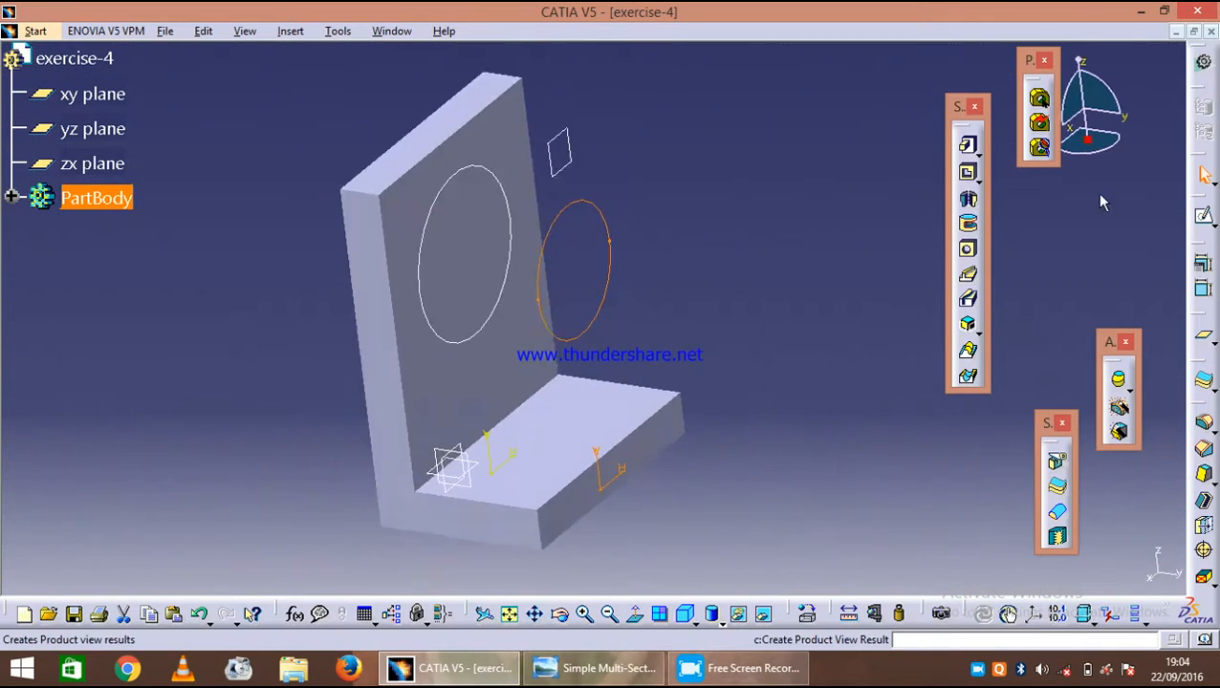
- Create a multi-sections solid between the circle on the upright plate and the smaller circle on the offset plane
left_click(969, 357)
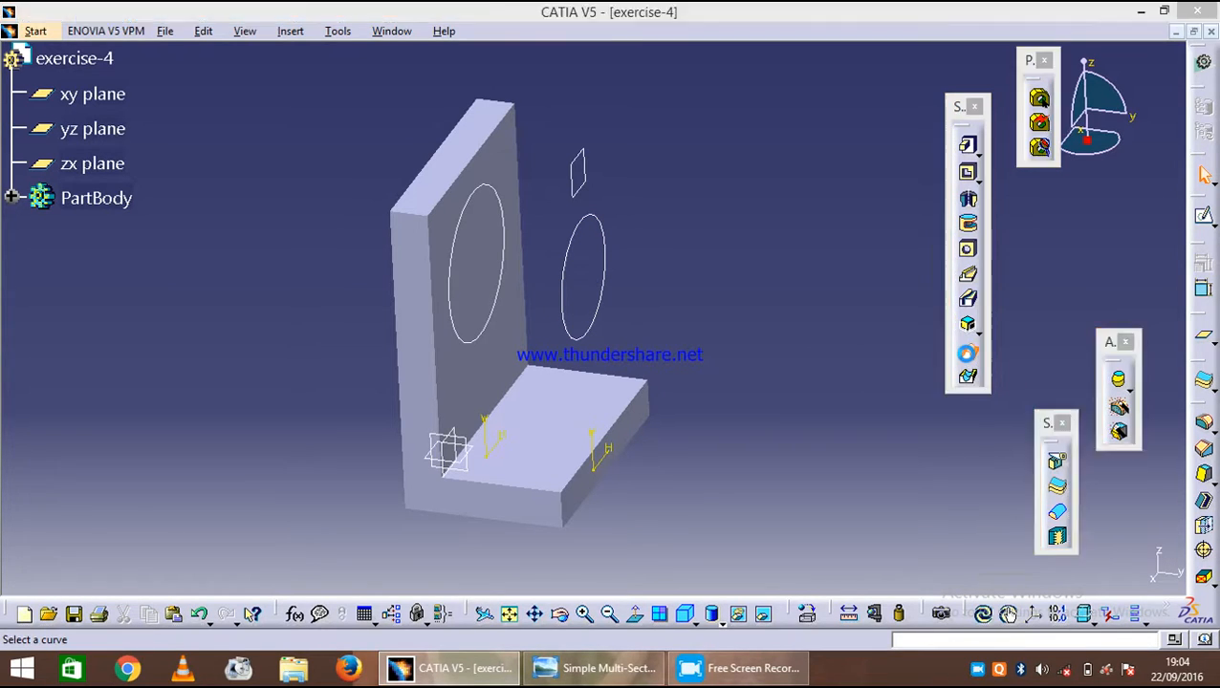
left_click(477, 346)
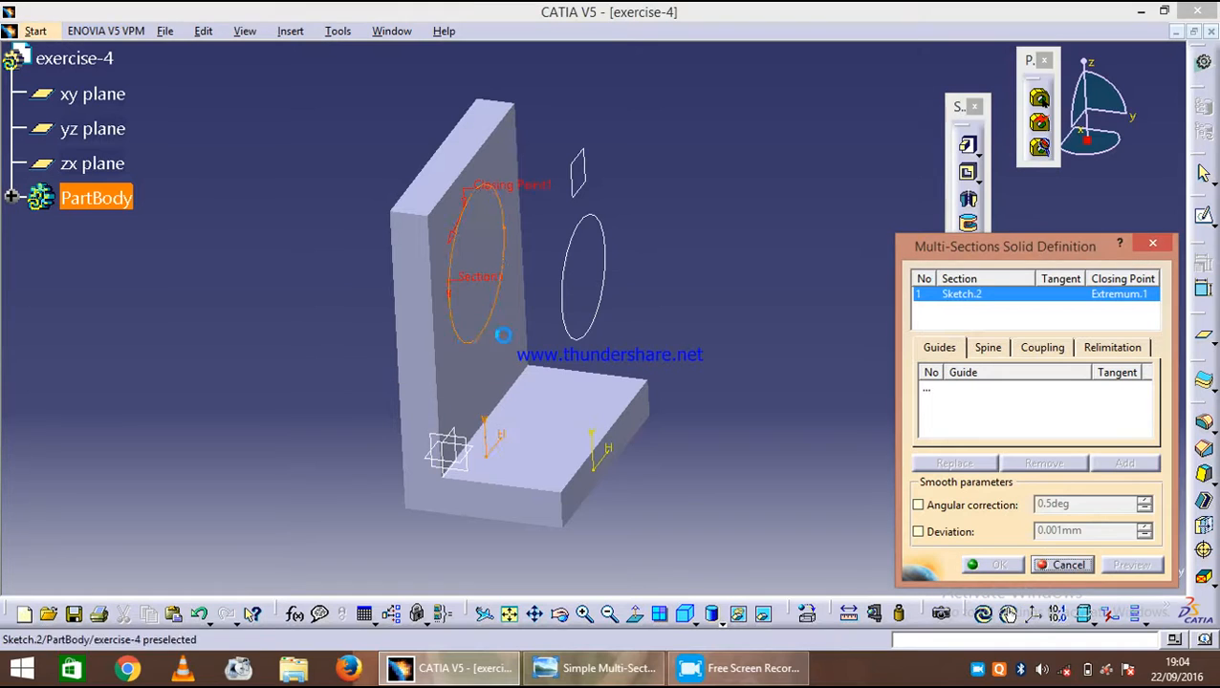
left_click(578, 341)
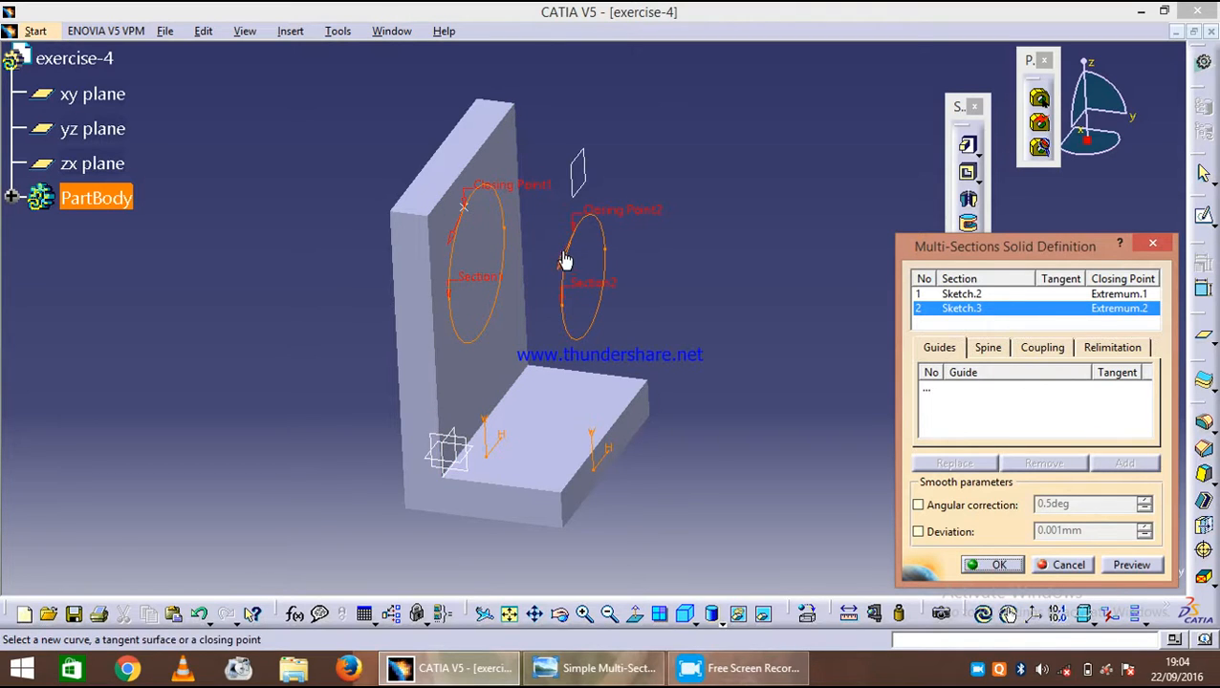
left_click(998, 565)
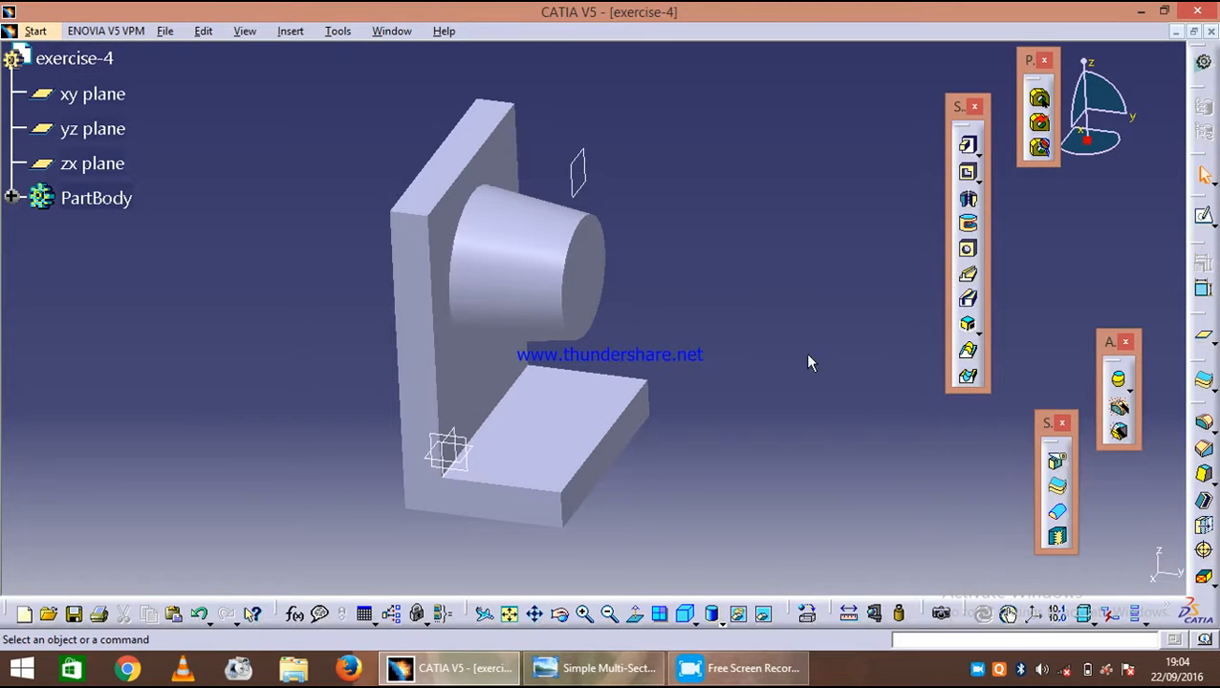
- Consult the reference drawing, start a hole on the boss's end face and constrain its centre point concentric with the face's projected circular edge
left_click(603, 669)
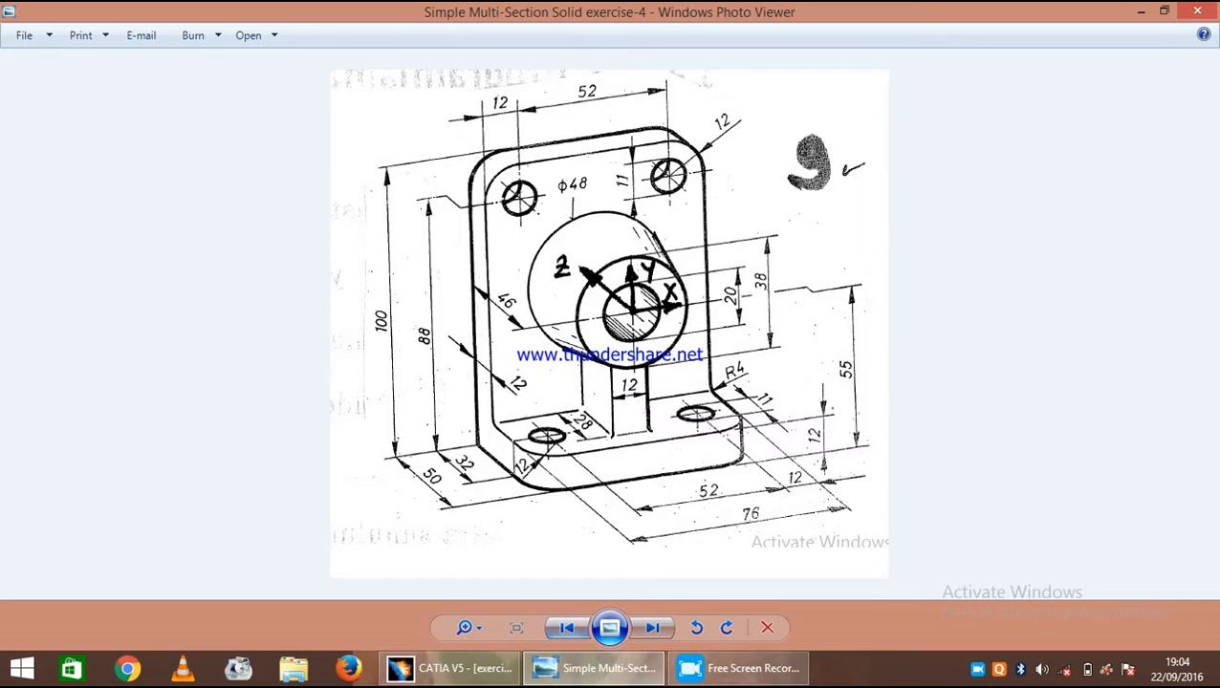
left_click(449, 669)
left_click(969, 251)
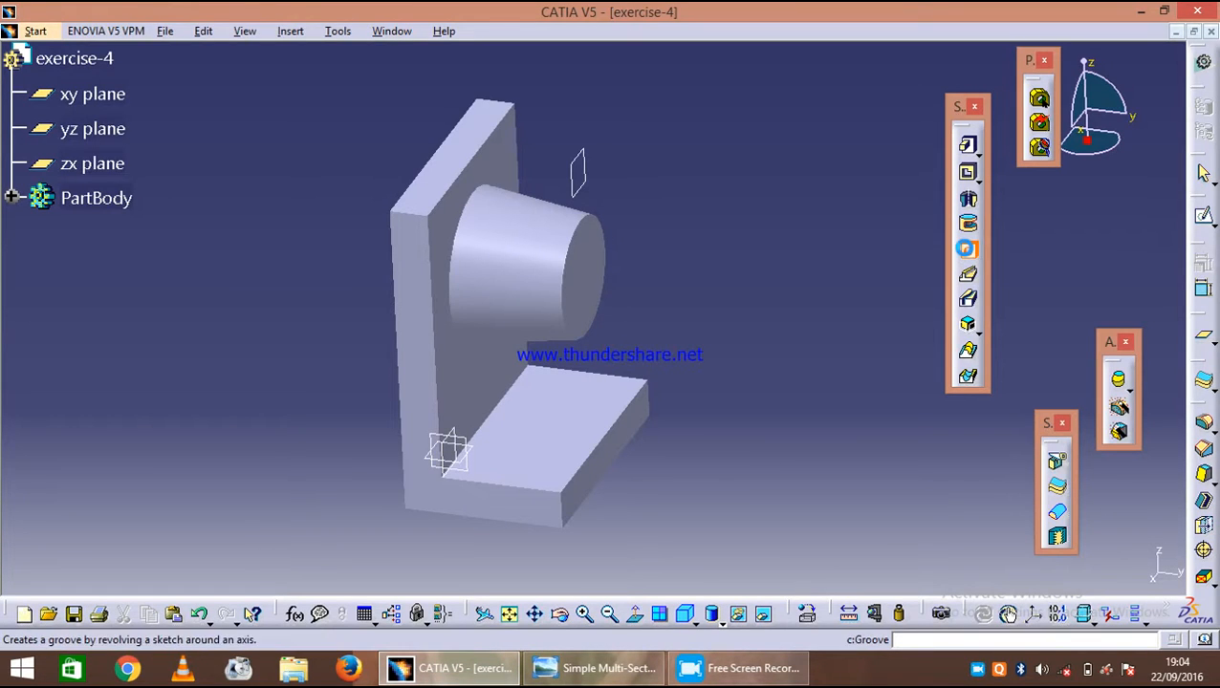
left_click(583, 287)
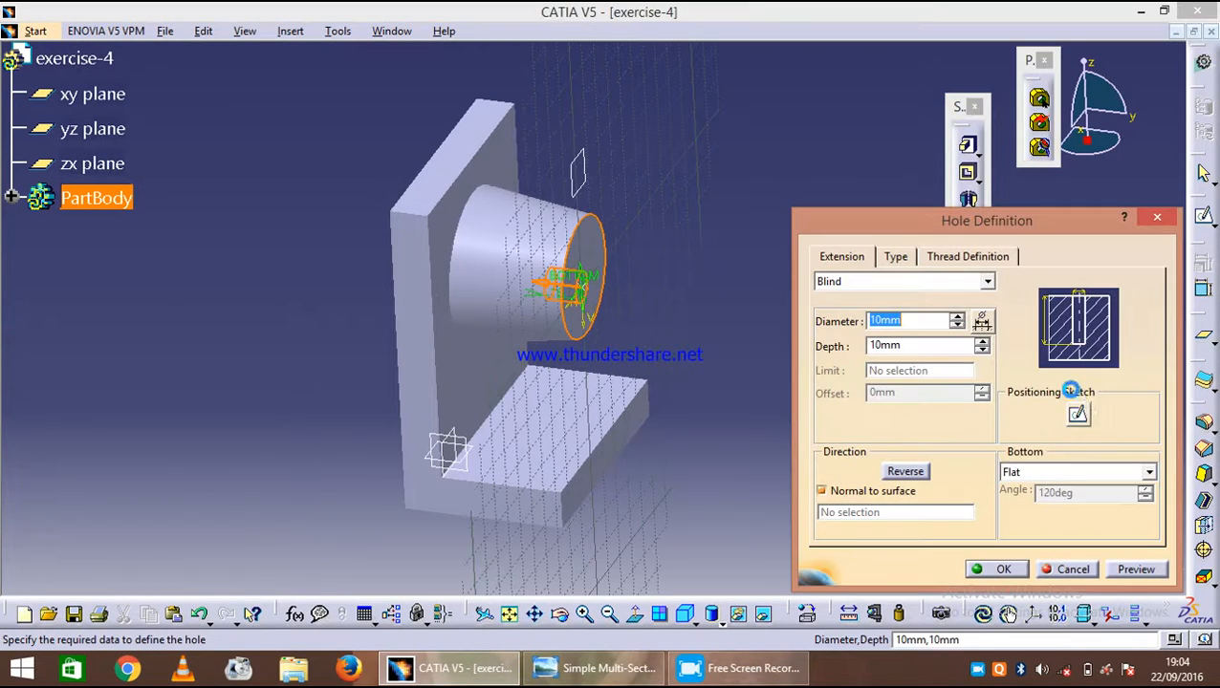
left_click(1078, 415)
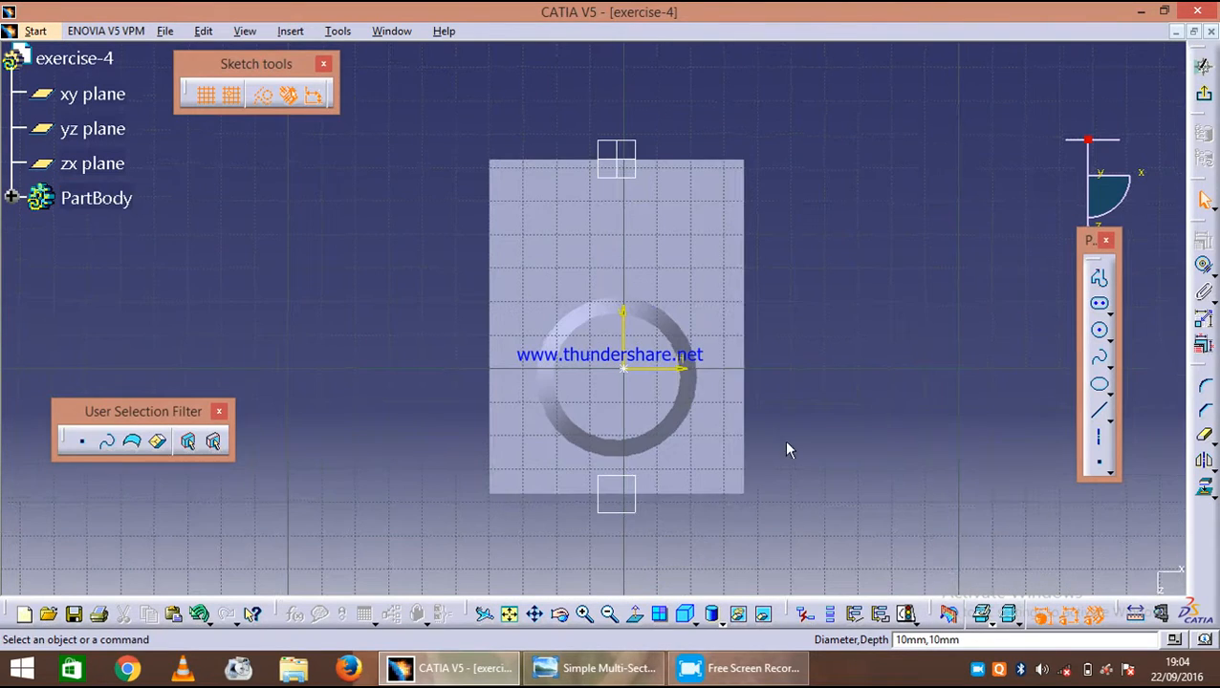
left_click(677, 426)
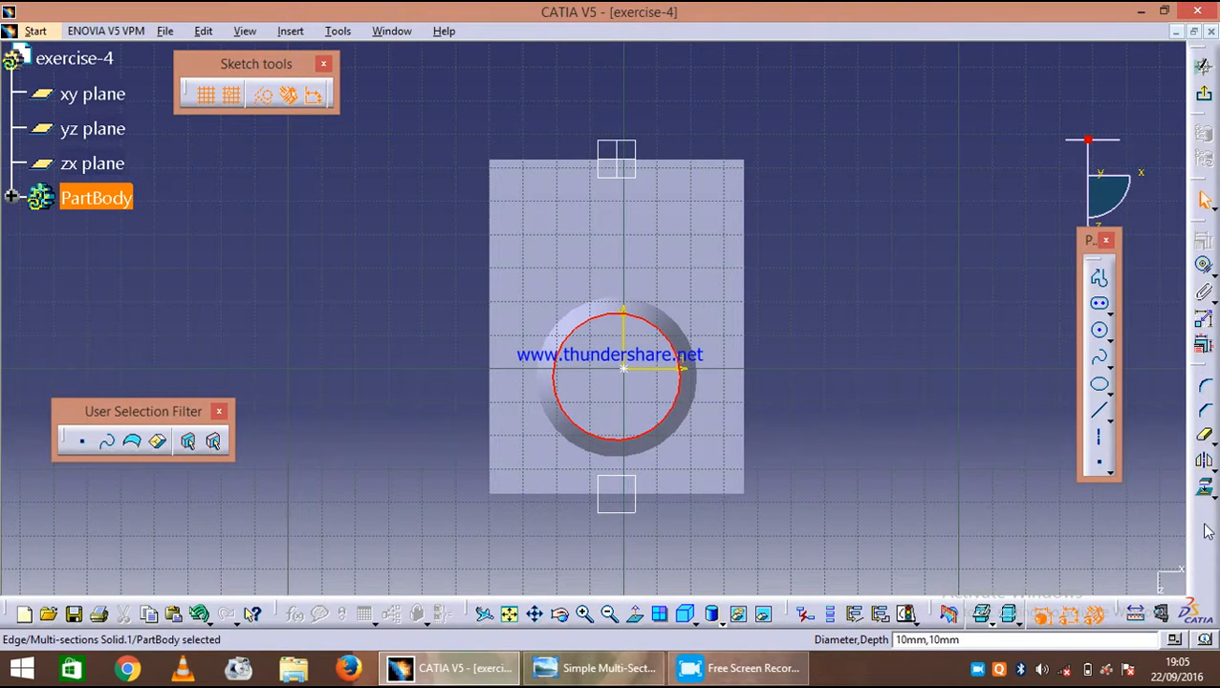
left_click(1207, 498)
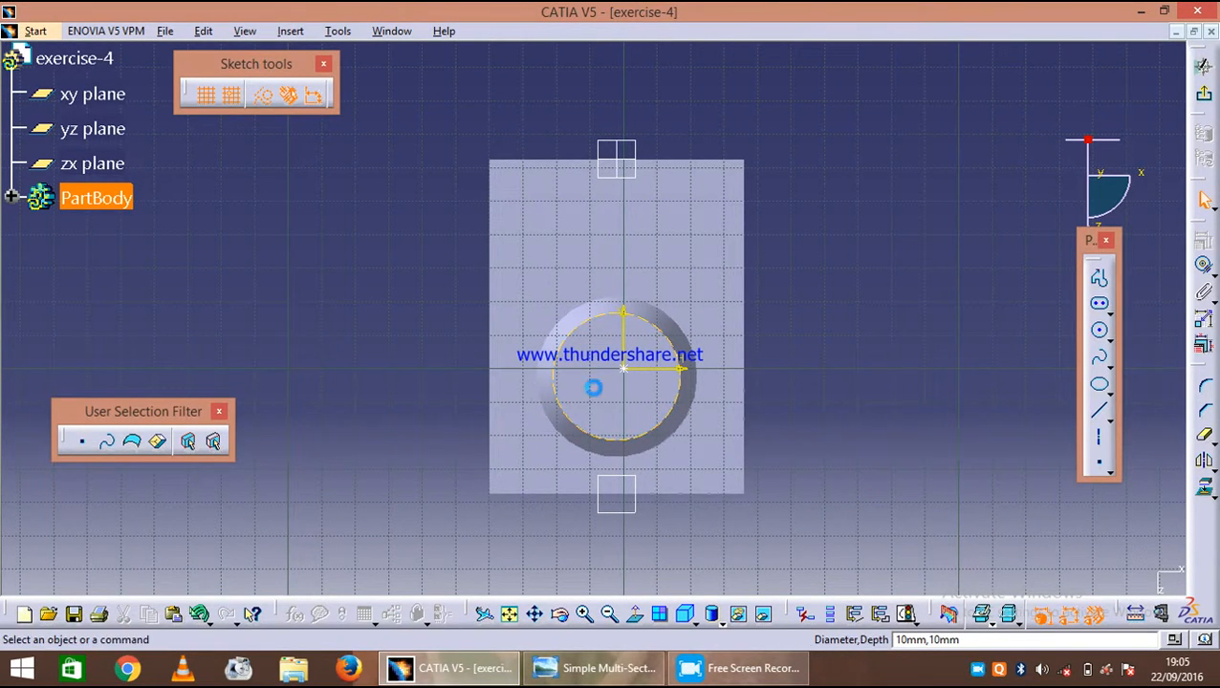
left_click(666, 433)
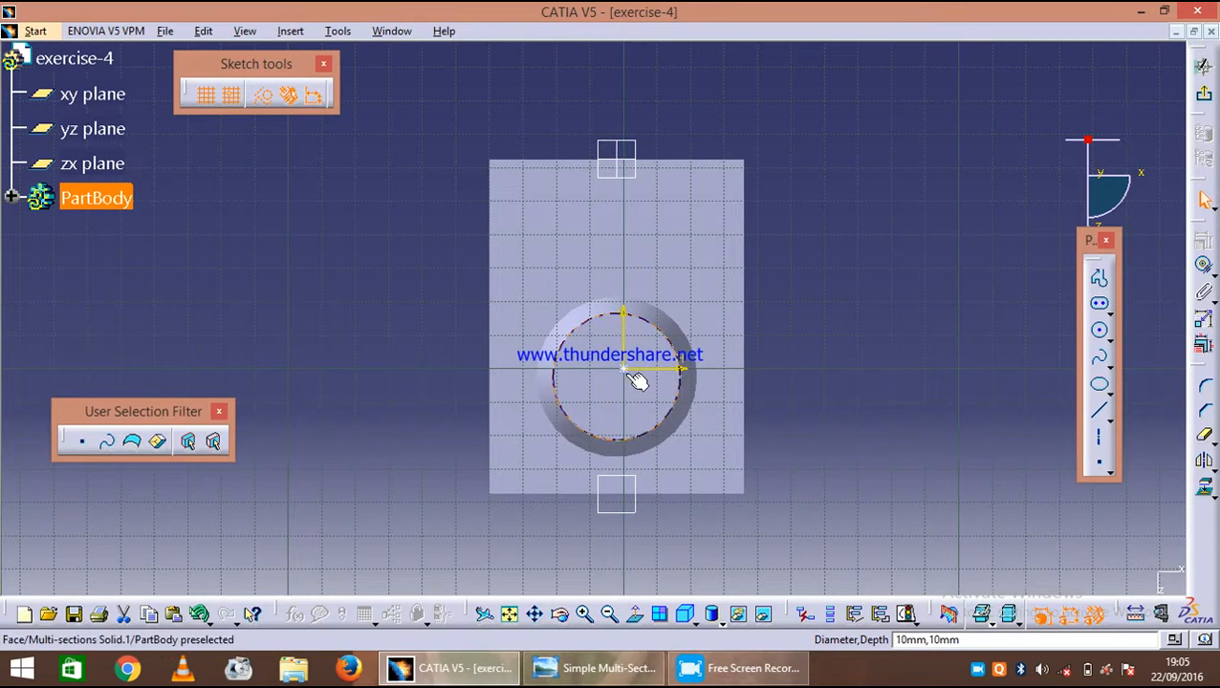
left_click(1205, 268)
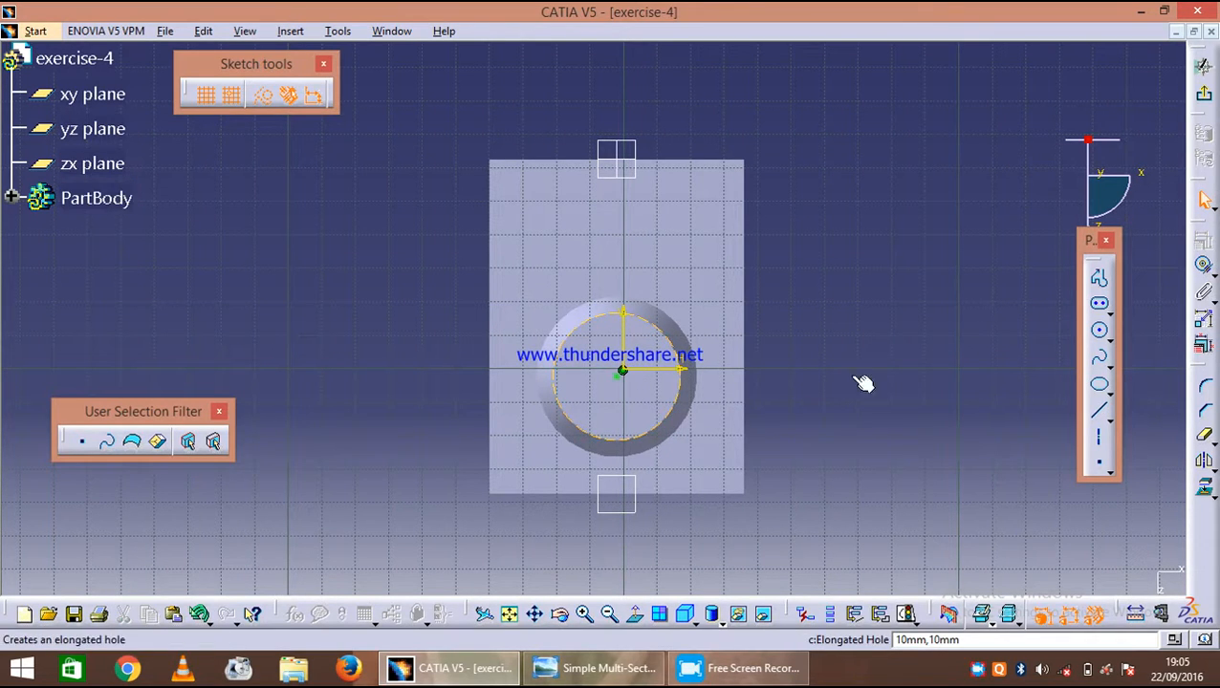
left_click(1206, 100)
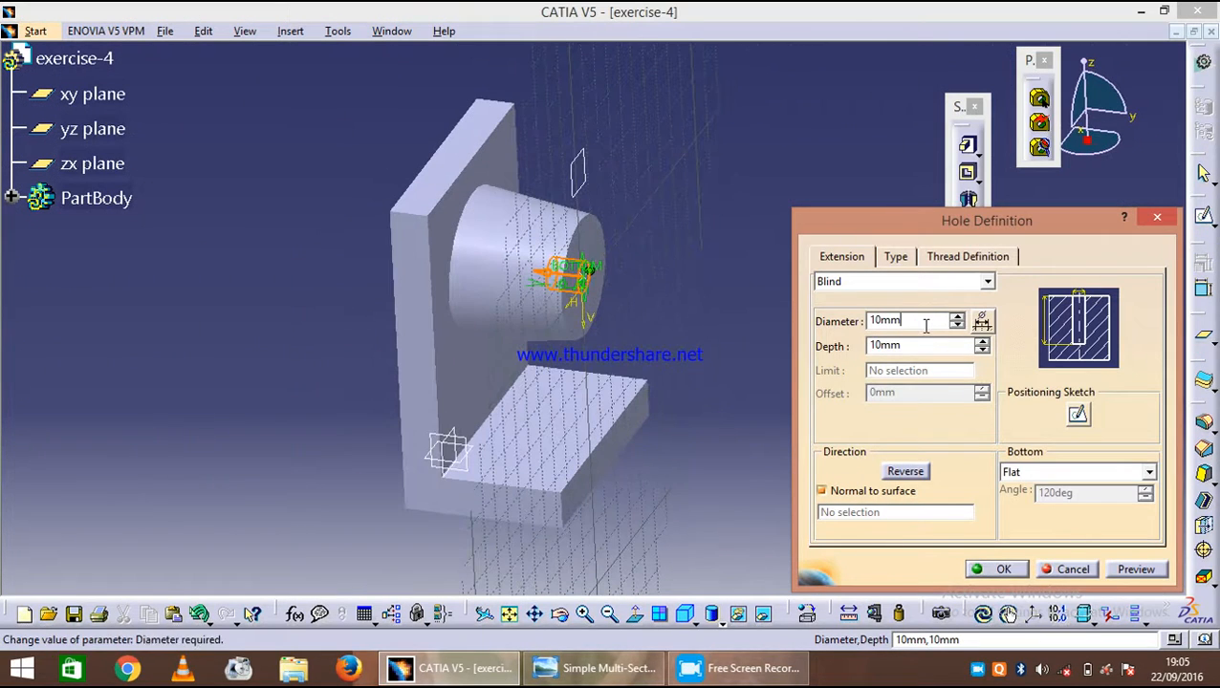
- Set the blind hole's diameter to 20 mm and depth to 46 mm, and create it
left_click(926, 326)
key("BackSpace")
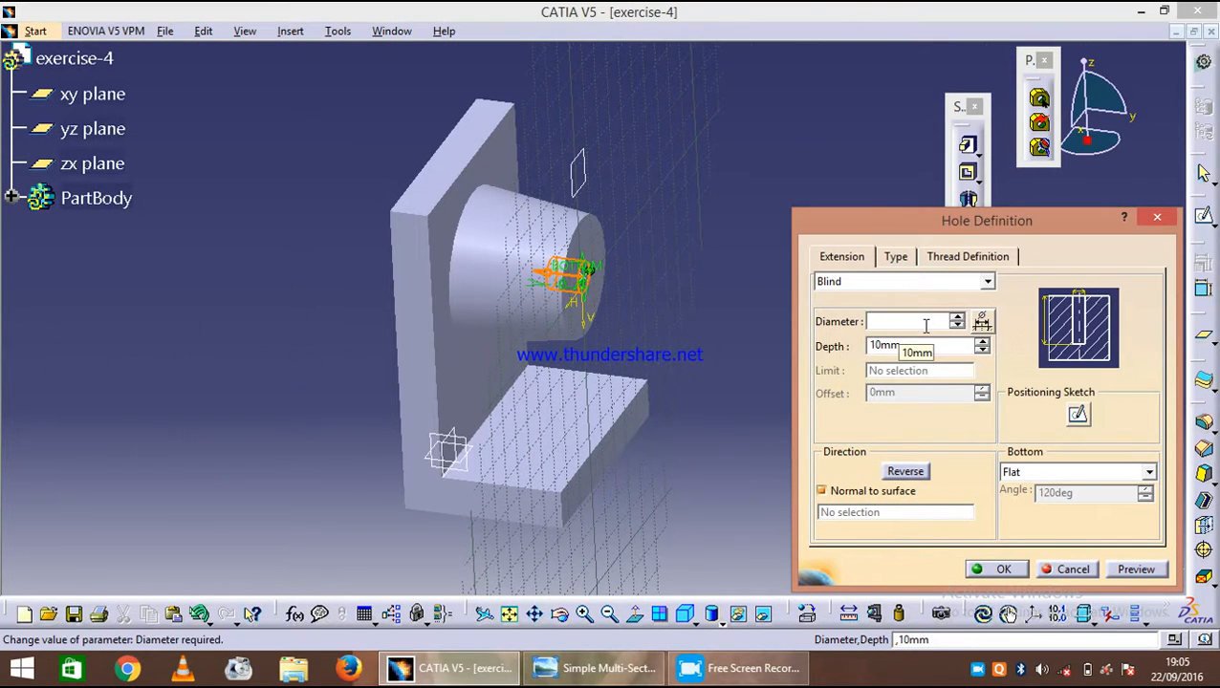
left_click(924, 346)
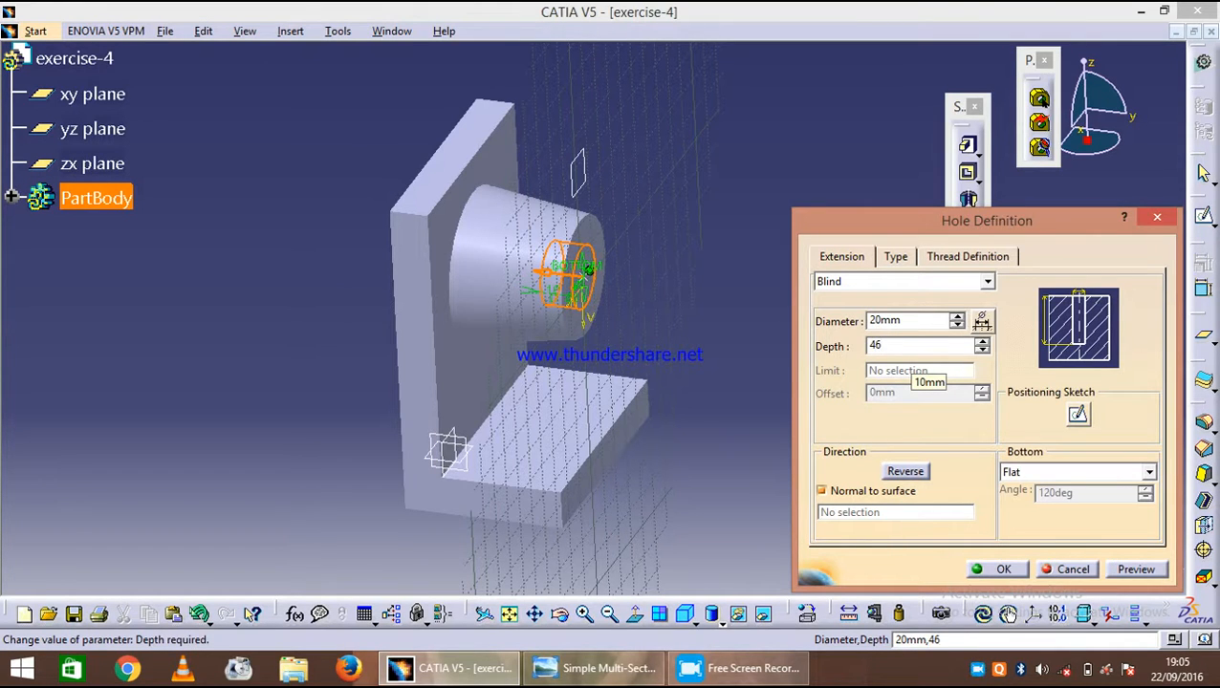
key("Return")
left_click(1005, 570)
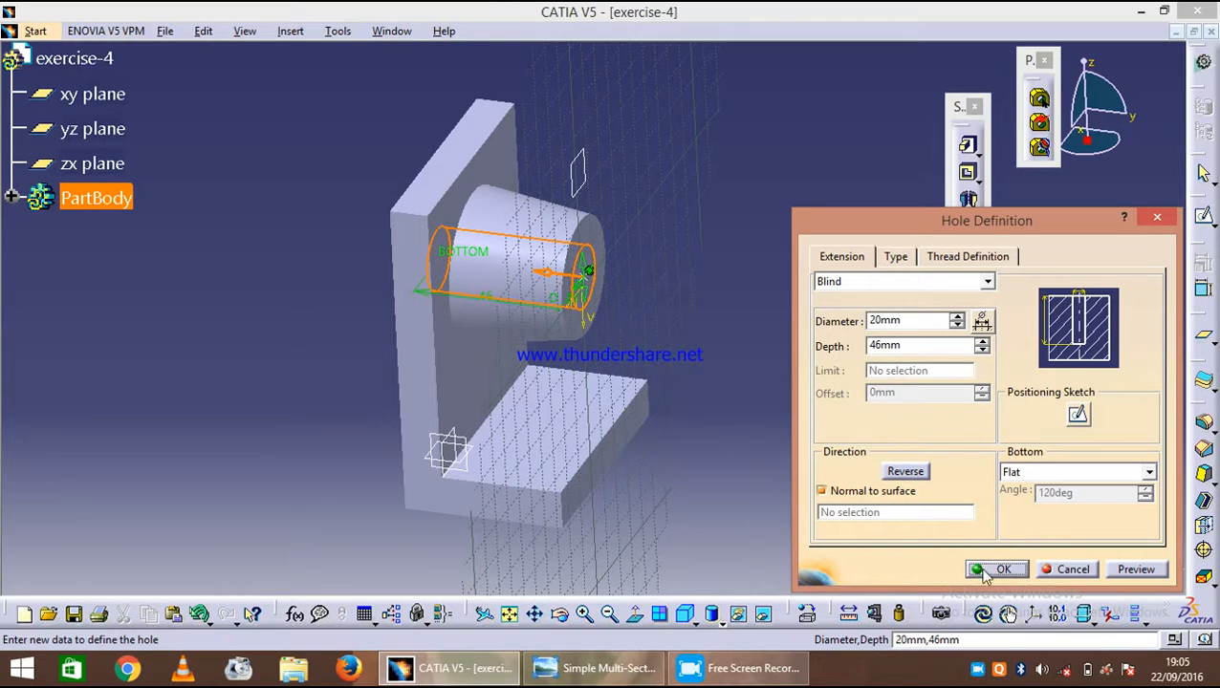
middle_click_drag(773, 255, 737, 430)
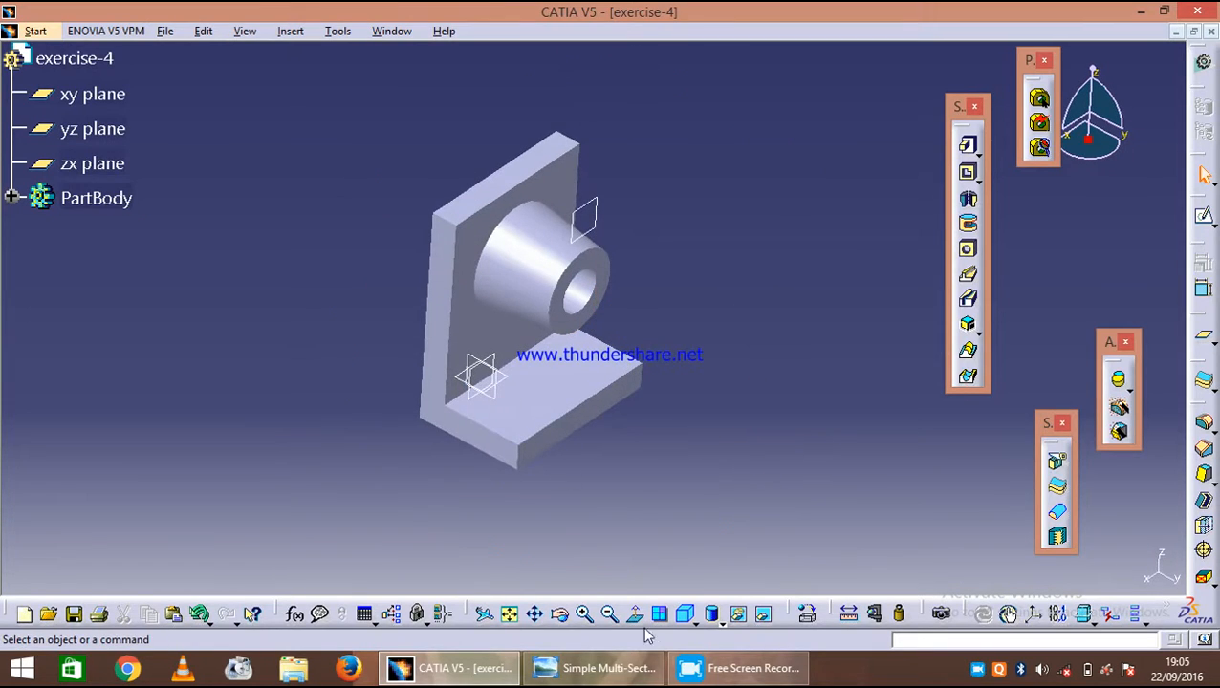
- Consult the reference drawing, open a sketch on the base plate's top face and draw a vertical axis through the origin
left_click(613, 669)
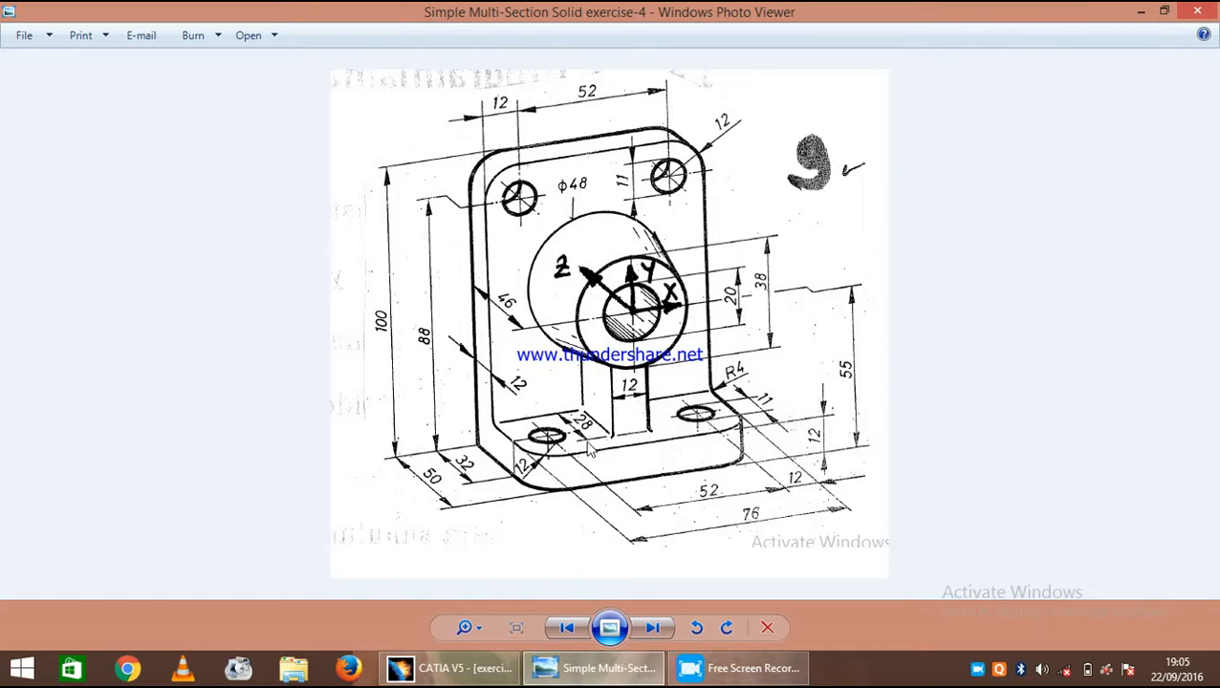
left_click(453, 669)
left_click(568, 396)
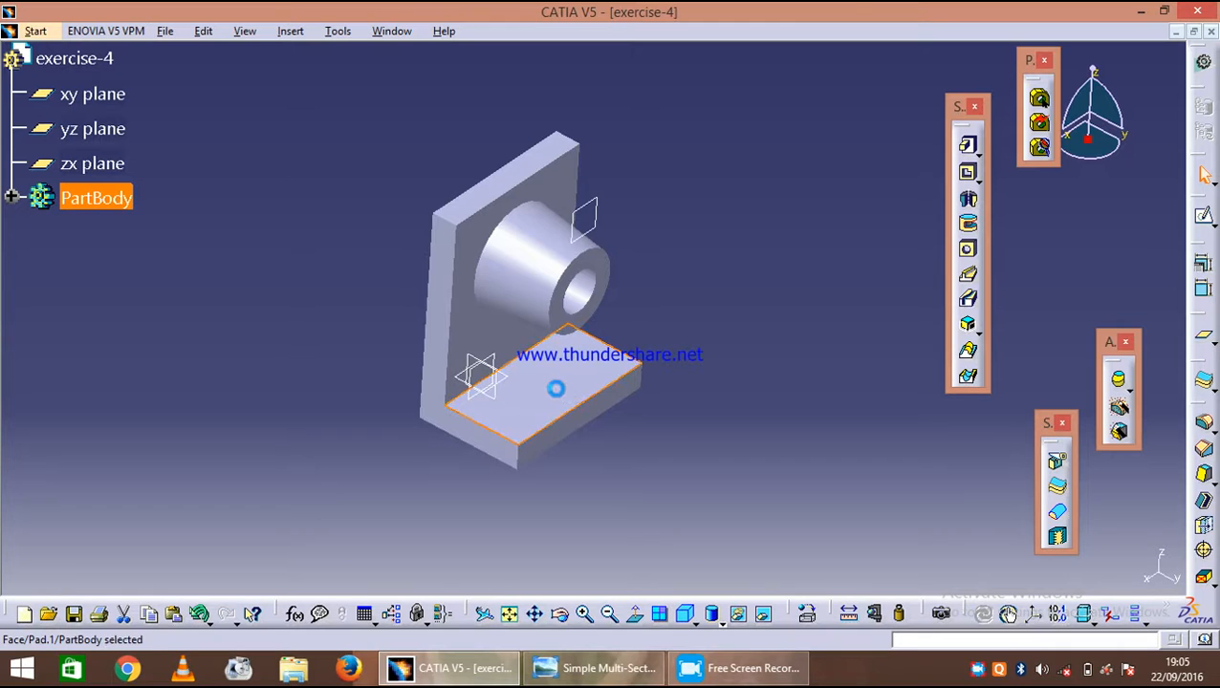
left_click(1204, 222)
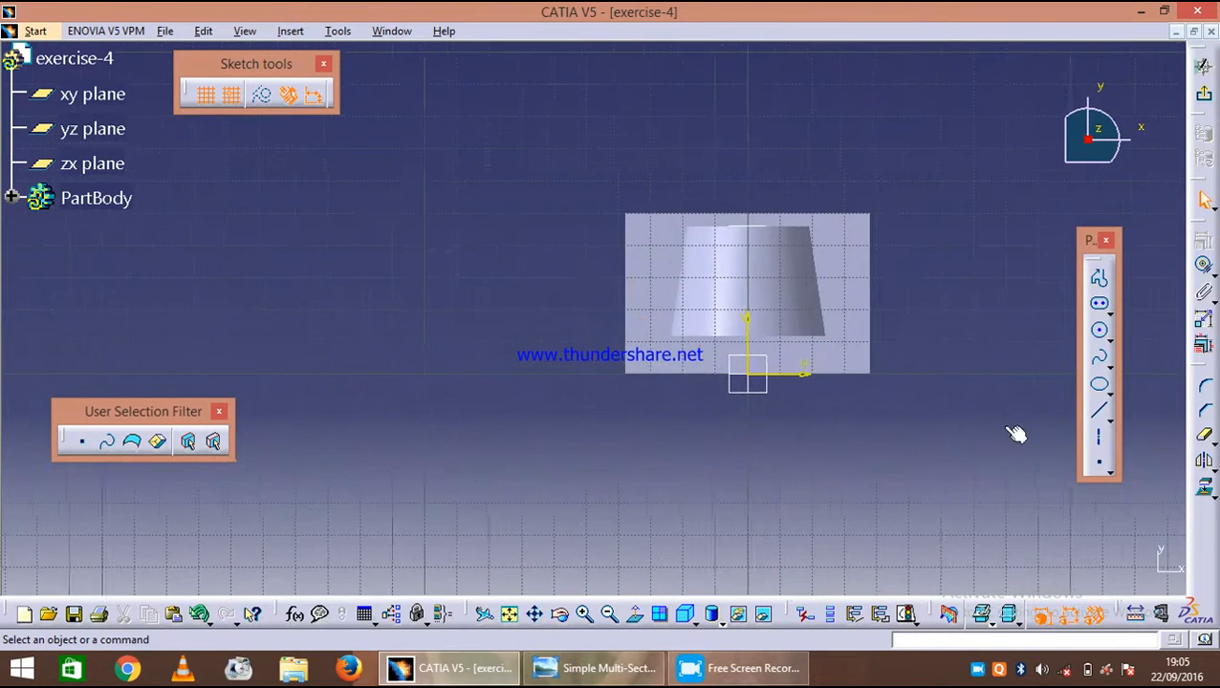
left_click(1099, 437)
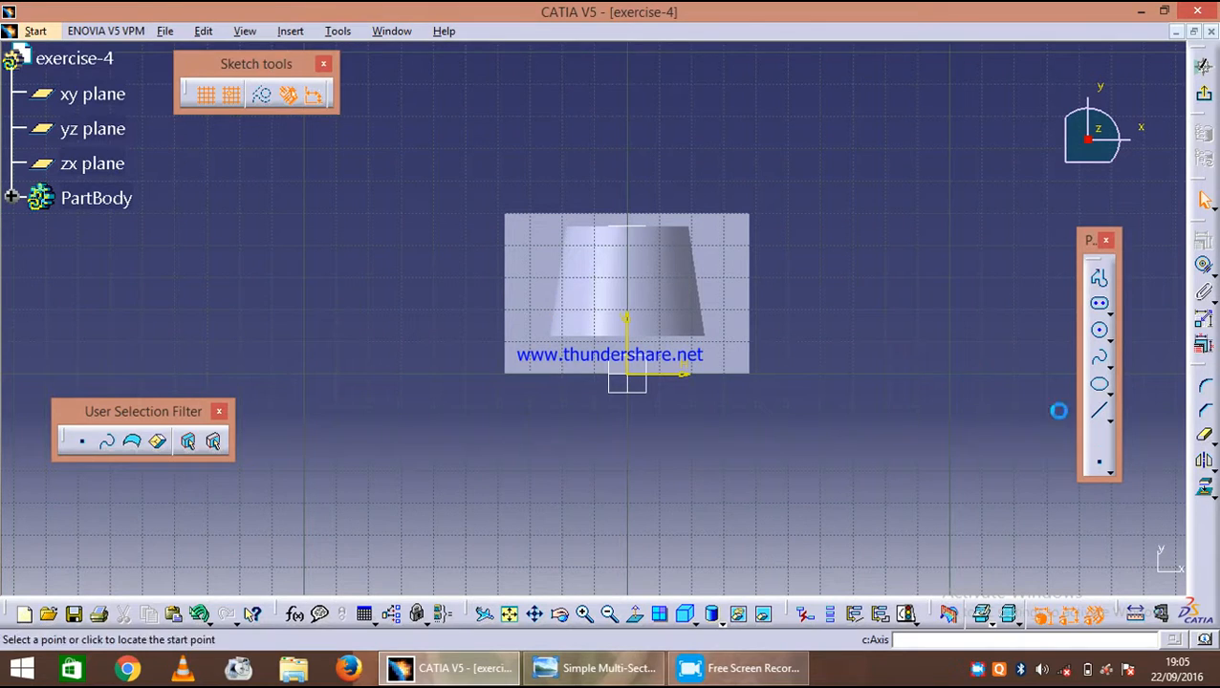
left_click(631, 144)
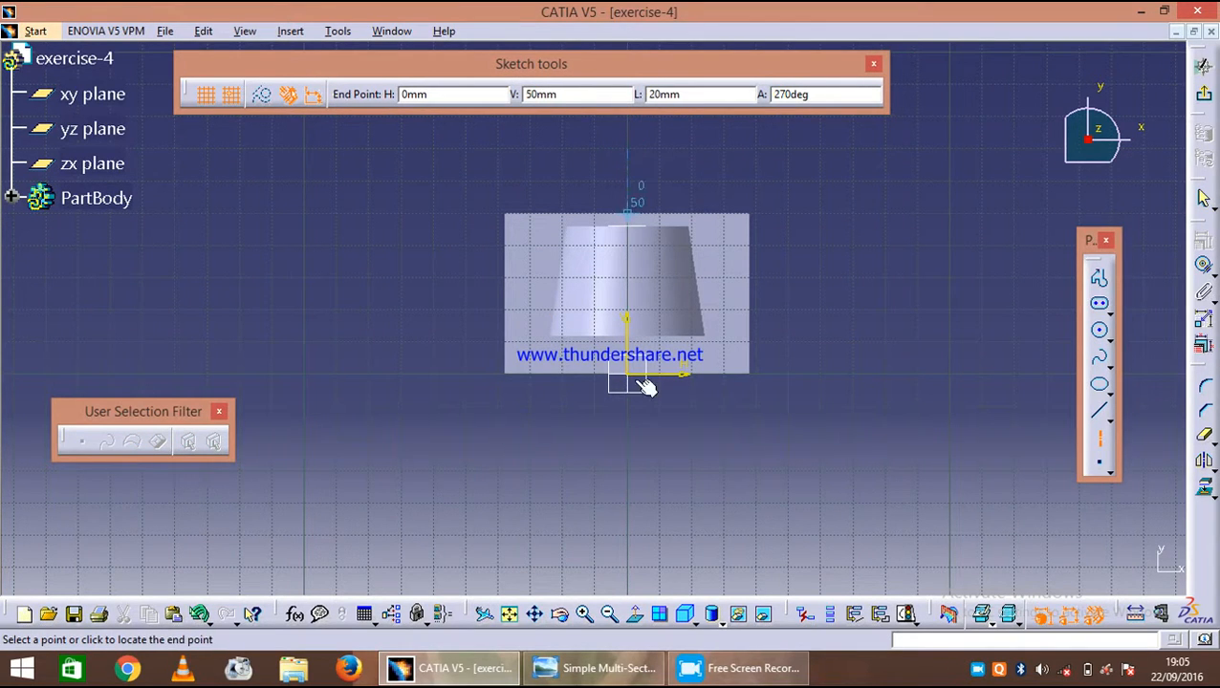
left_click(623, 472)
- Offset the vertical axis 6 mm to one side to create the first side line of the rib
left_click(1203, 437)
left_click(1205, 463)
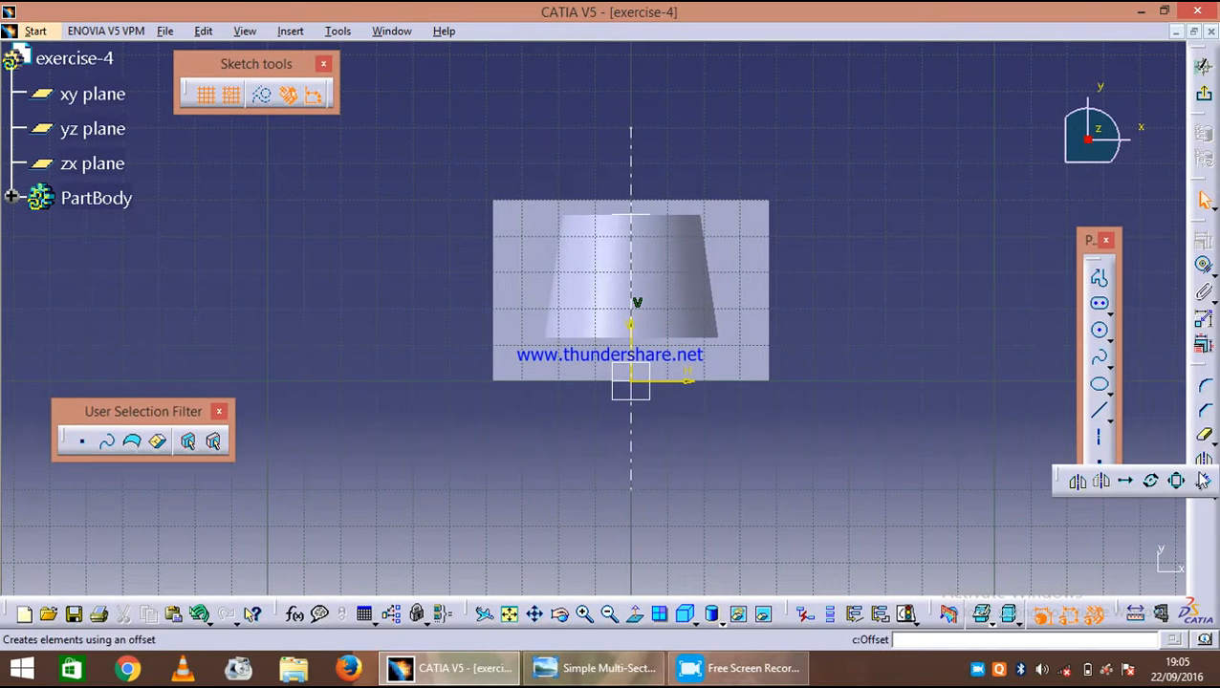
left_click(1203, 481)
left_click(632, 185)
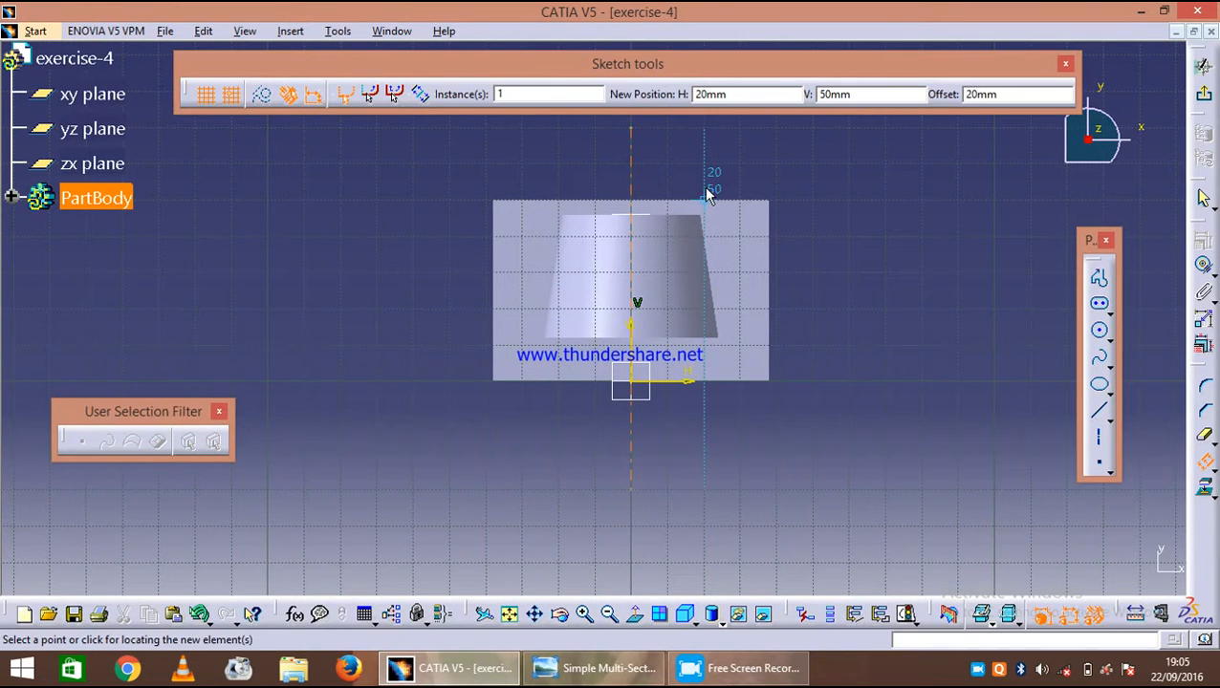
key("Tab")
key("Tab")
type("6")
key("Return")
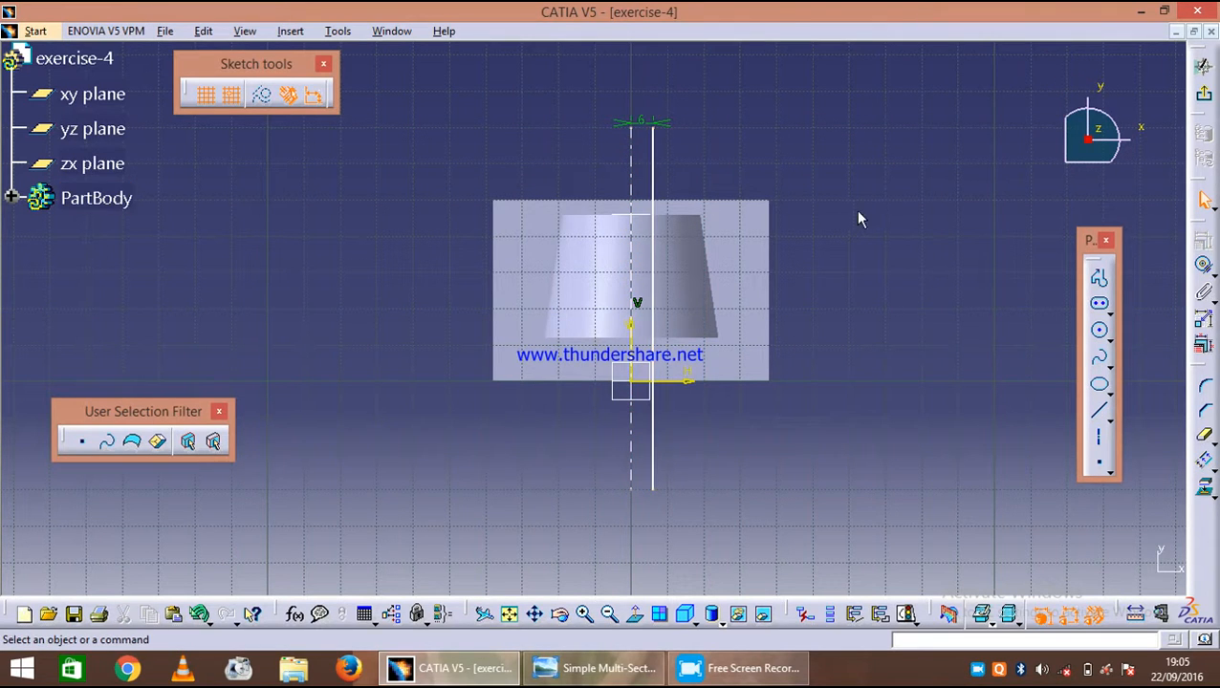
- Offset the rib's side line 12 mm across the axis to create the opposite side line
left_click(1203, 465)
left_click(652, 291)
key("Tab")
key("Tab")
key("Tab")
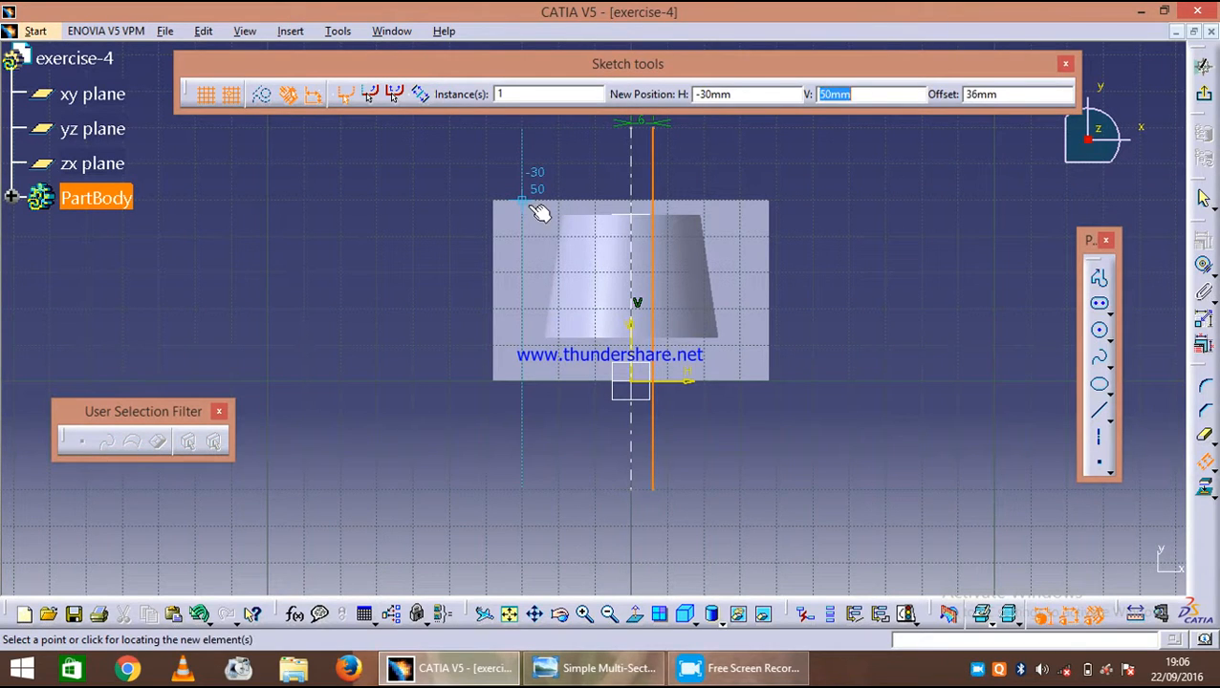
type("12")
key("Return")
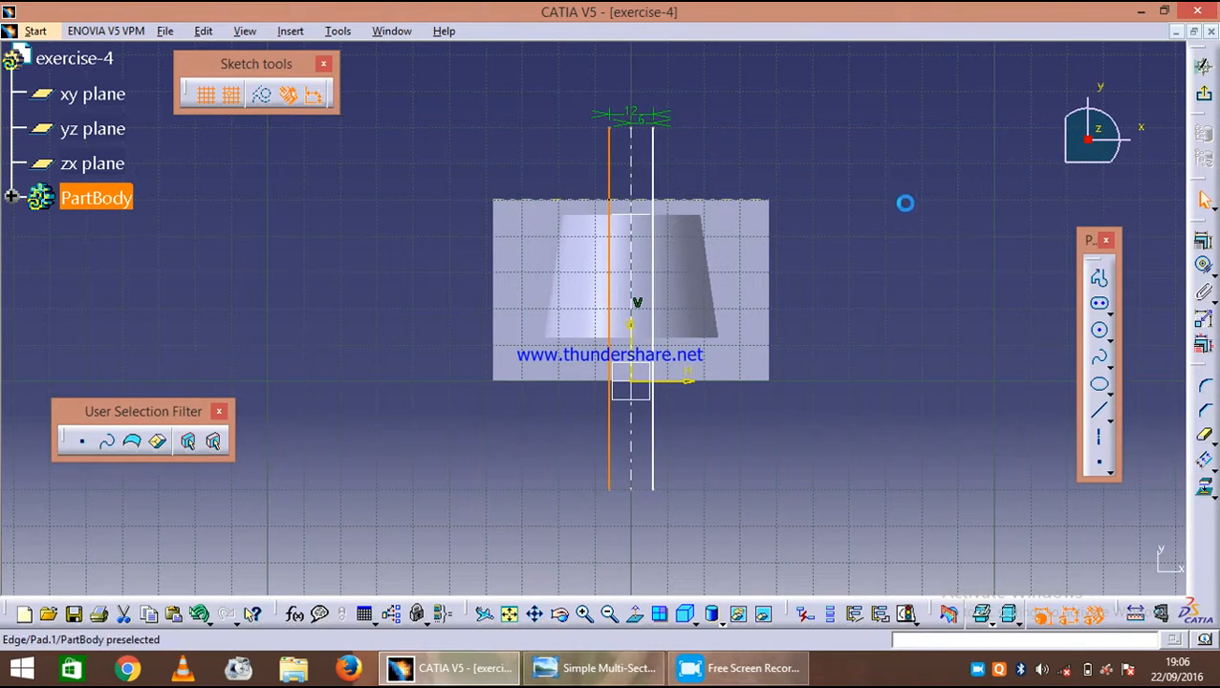
- Project the edge where the base meets the upright plate and offset it 28 mm towards the base's free end
left_click(756, 343)
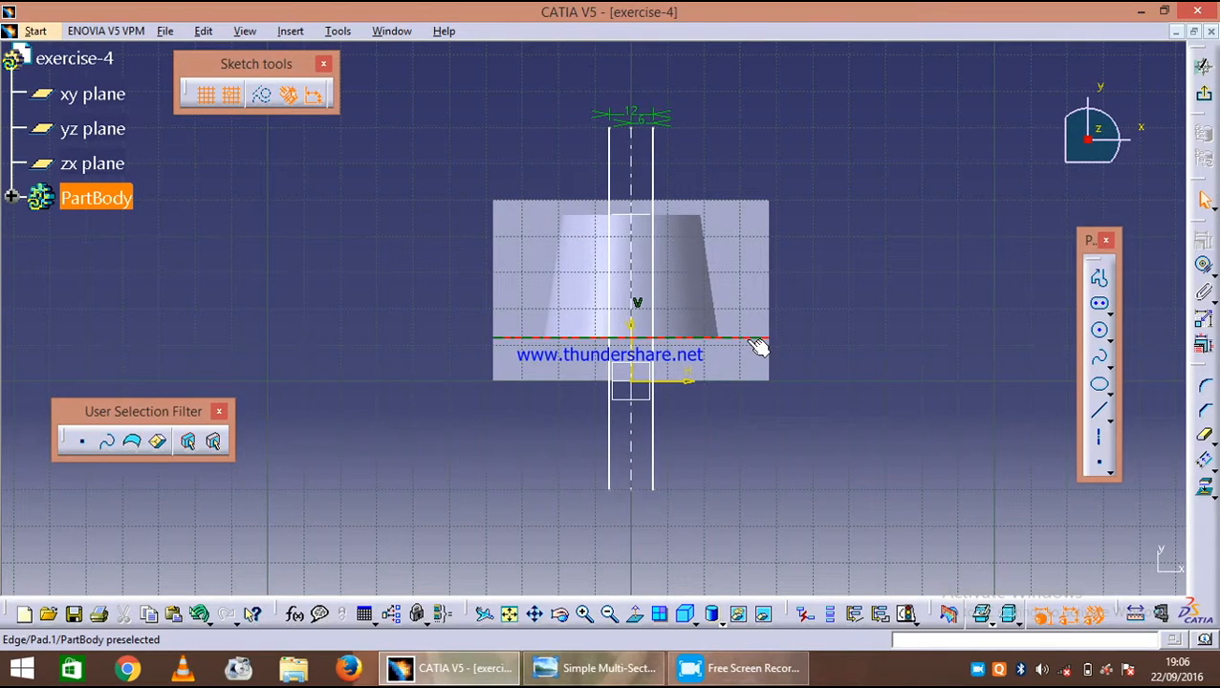
left_click(1208, 492)
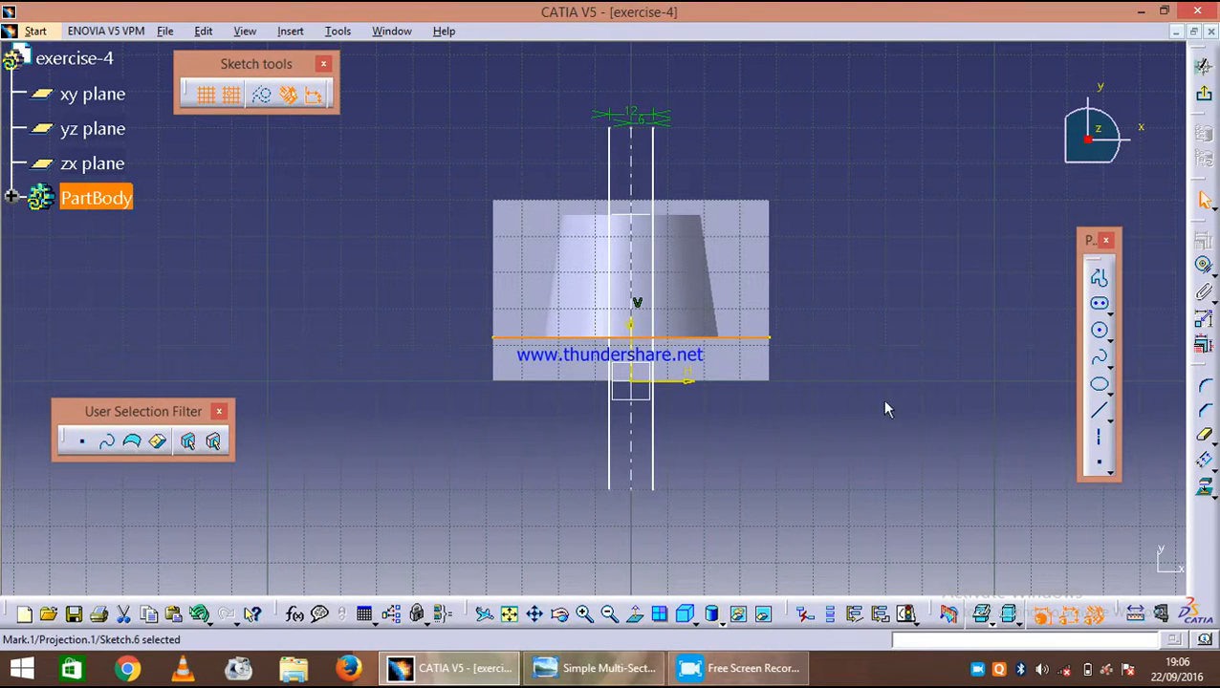
left_click(1208, 463)
left_click(690, 342)
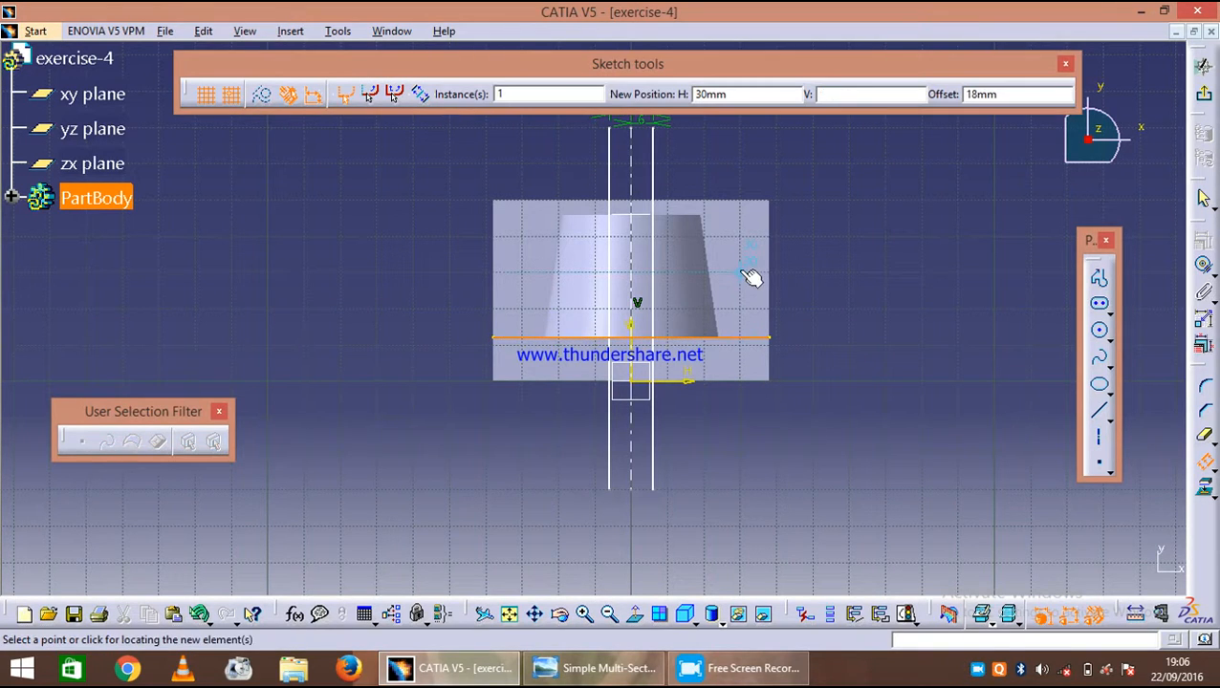
key("Tab")
key("Tab")
key("Tab")
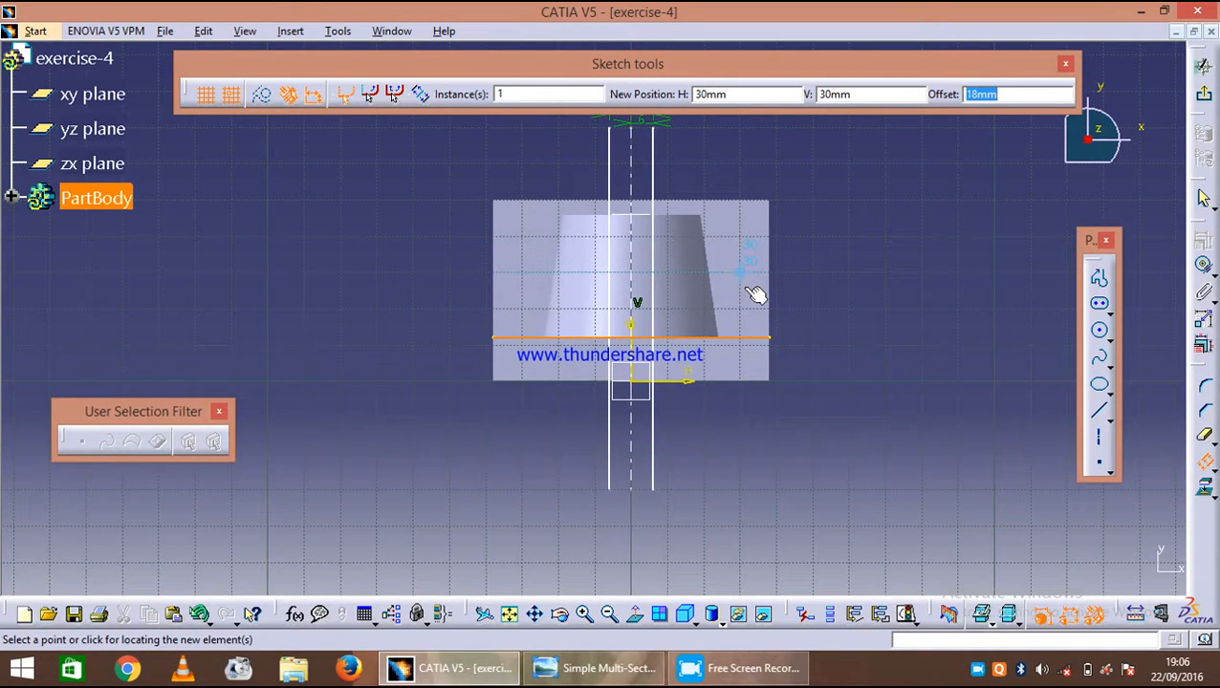
key("Return")
left_click(923, 288)
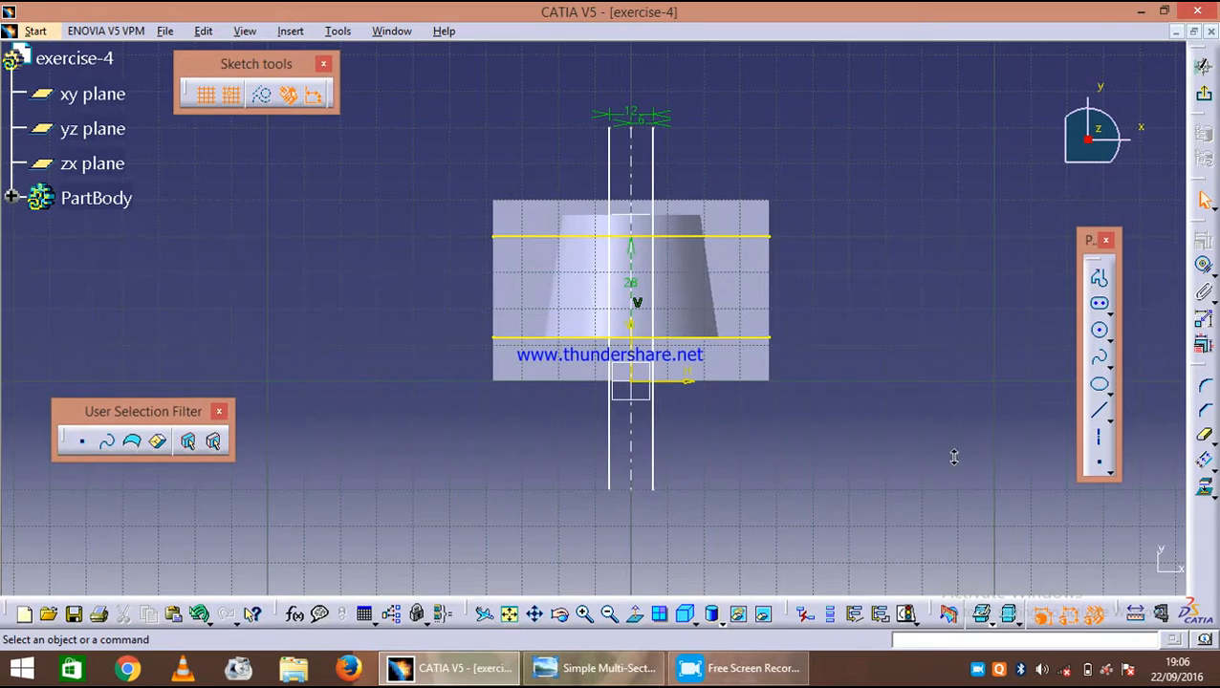
- Quick-trim the excess line ends to leave a closed rectangle for the rib and exit the sketch
middle_click_drag(953, 467, 961, 421, "ctrl")
left_click(1205, 435)
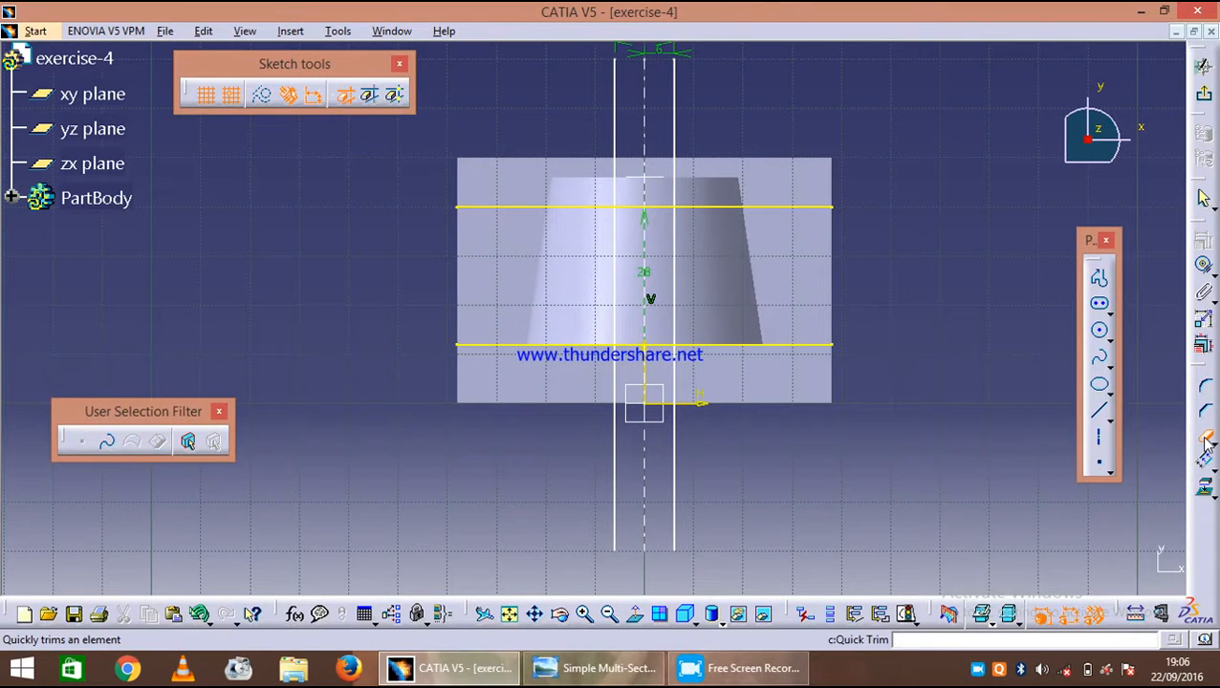
left_click(817, 212)
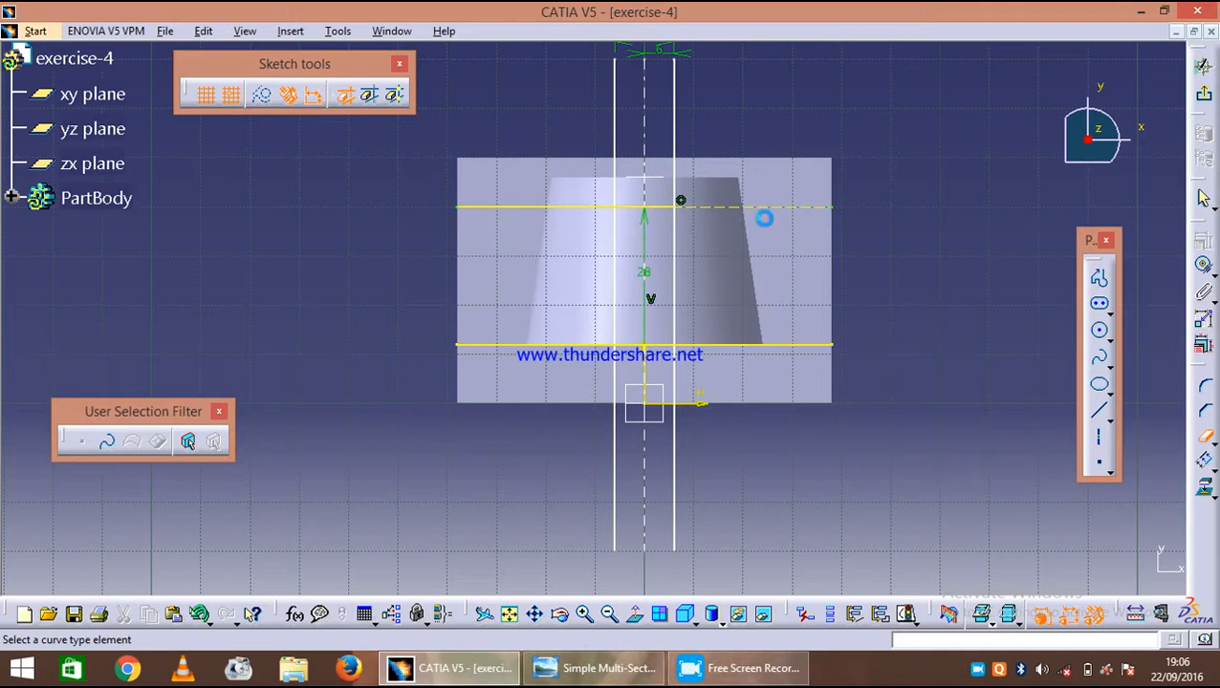
left_click(615, 158)
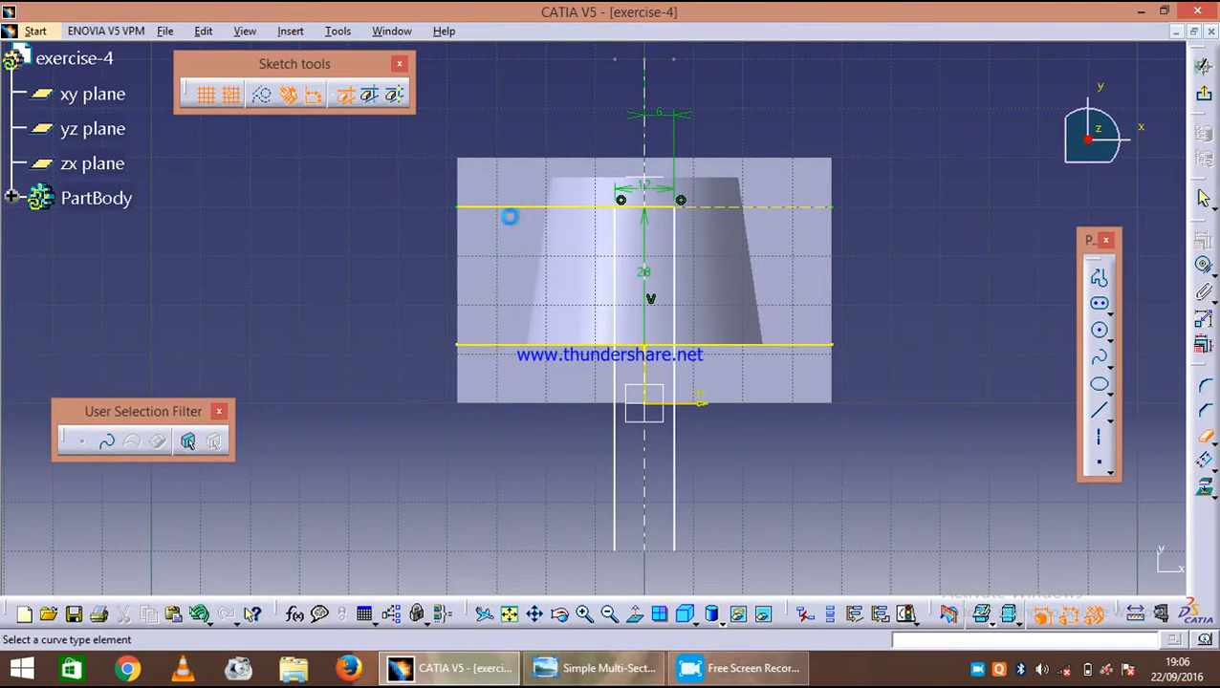
left_click(566, 347)
left_click(621, 390)
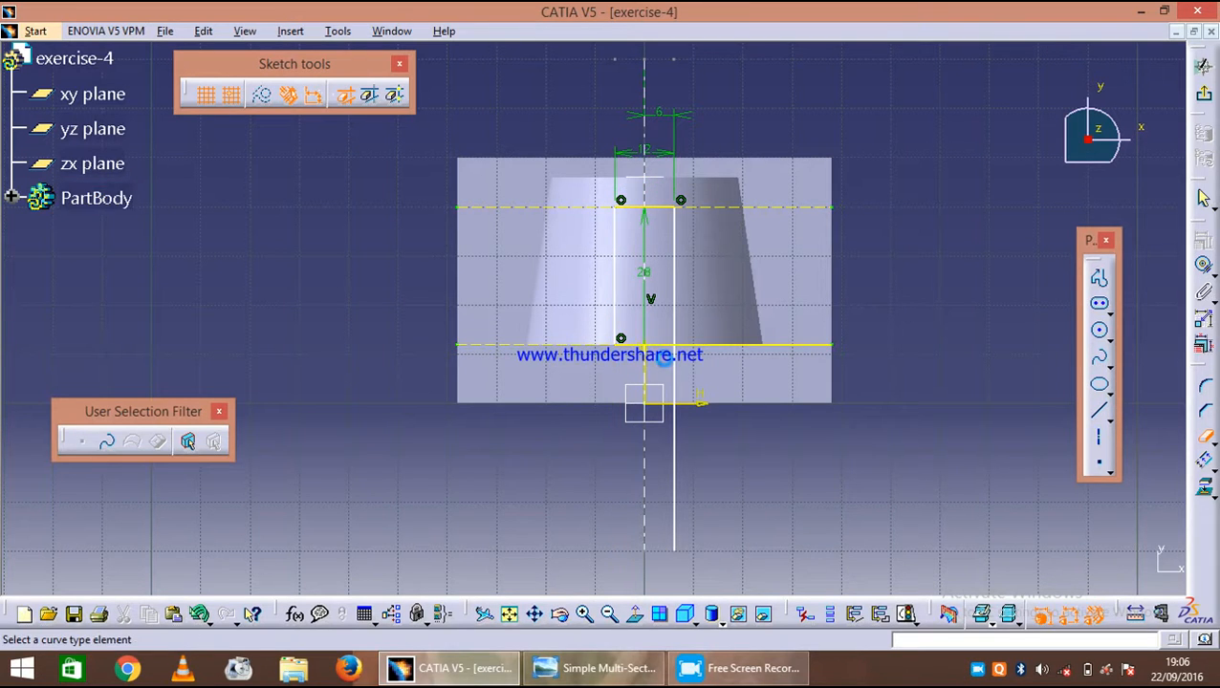
left_click(677, 367)
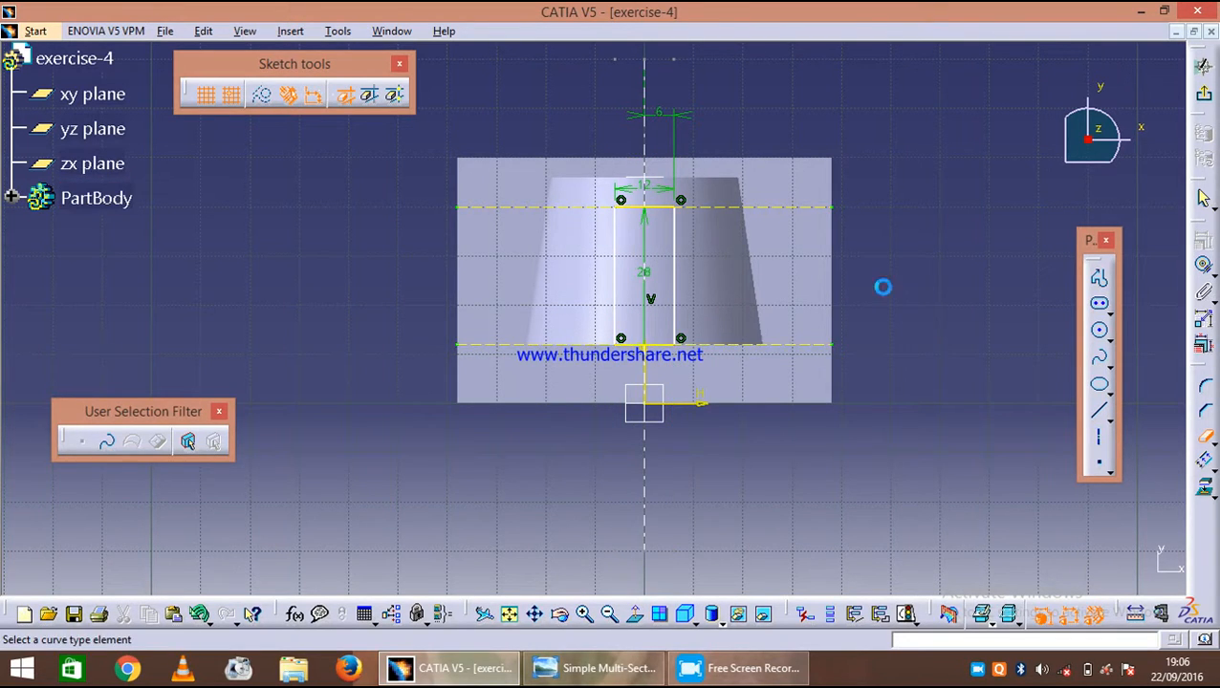
middle_click_drag(968, 243, 952, 304, "ctrl")
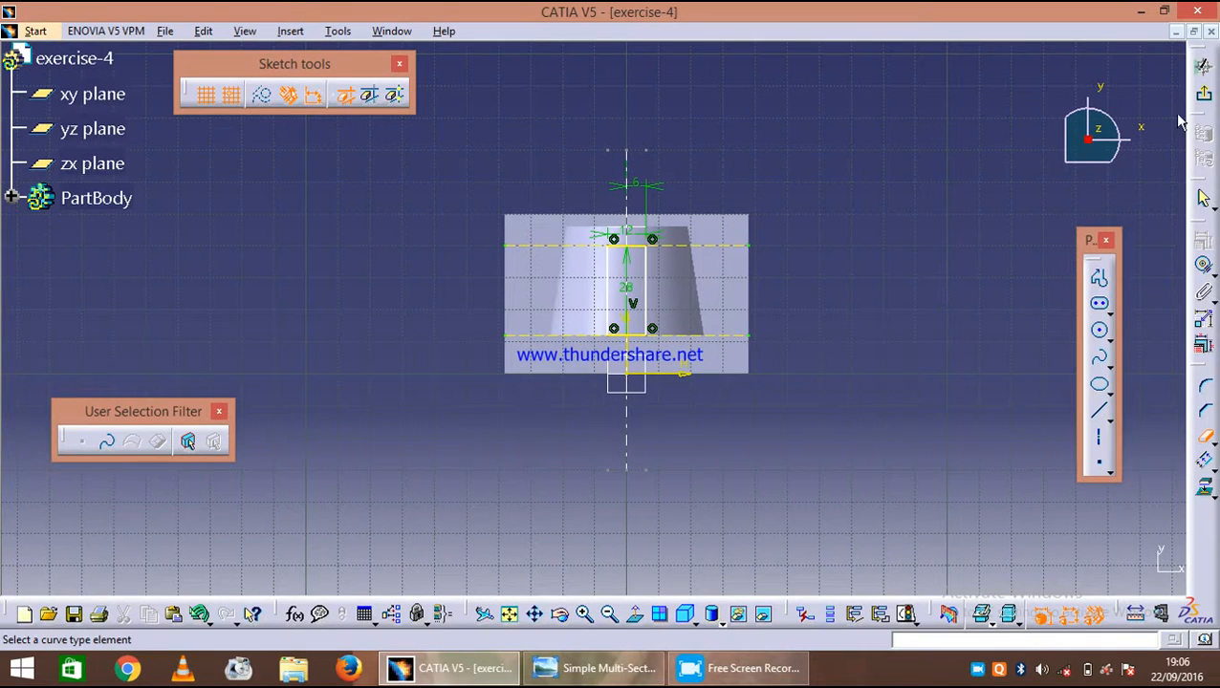
left_click(1205, 103)
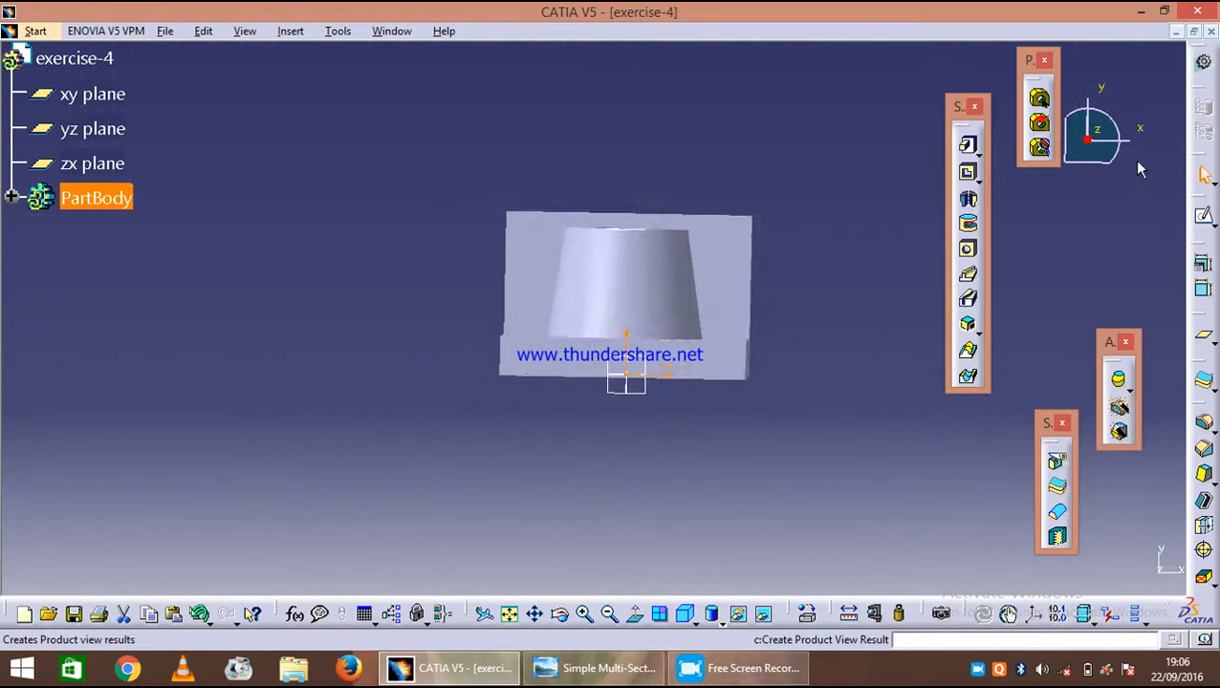
- Pad the rib rectangle using the Up to surface type, with the boss's conical face as the limit
left_click(967, 145)
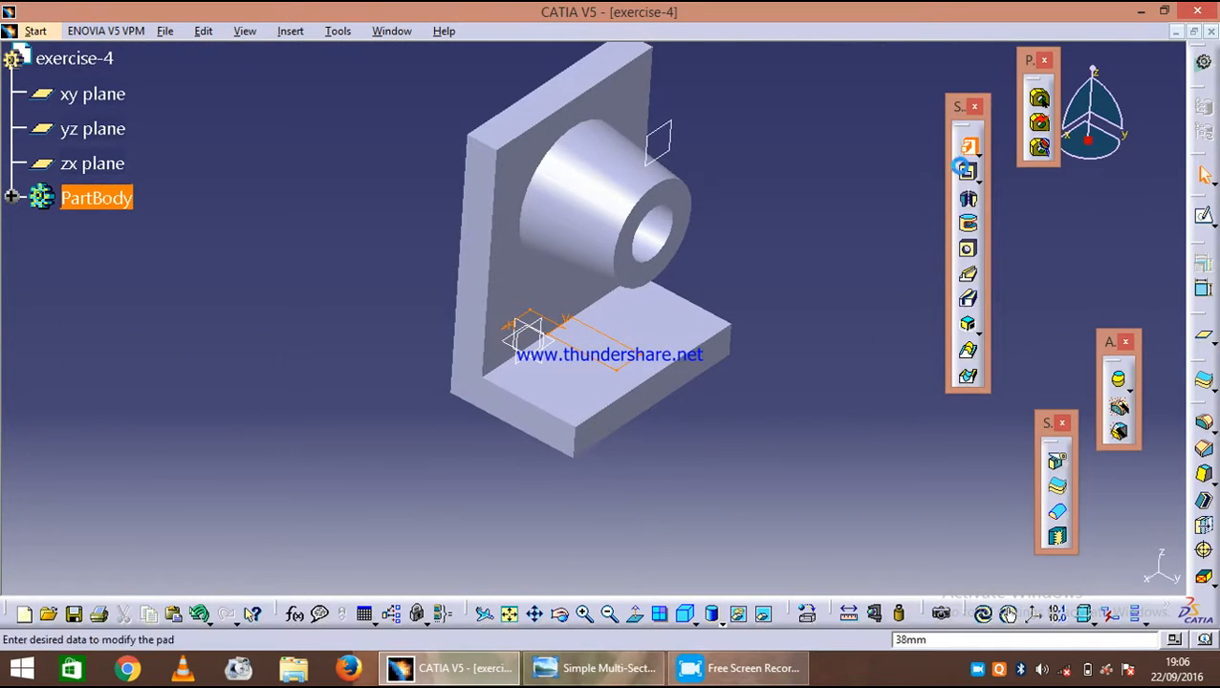
left_click(1093, 334)
left_click(1052, 406)
middle_click_drag(704, 515, 543, 186)
left_click(562, 226)
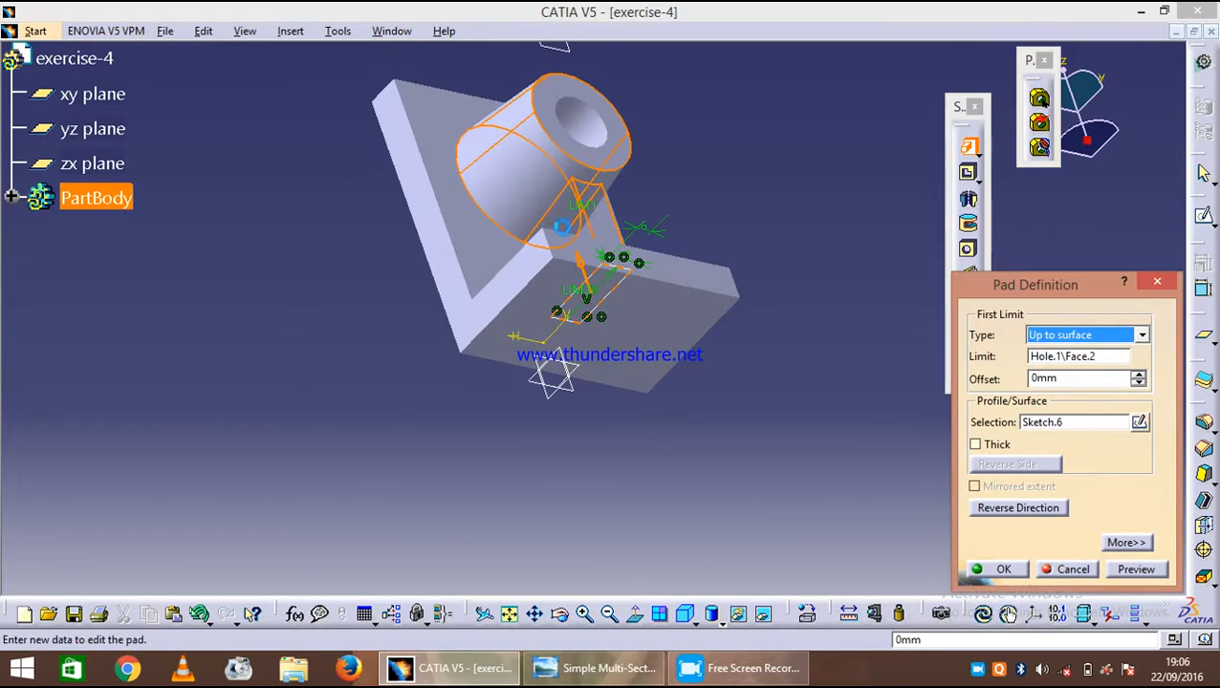
left_click(1004, 570)
middle_click_drag(813, 168, 870, 534)
middle_click_drag(803, 504, 811, 455)
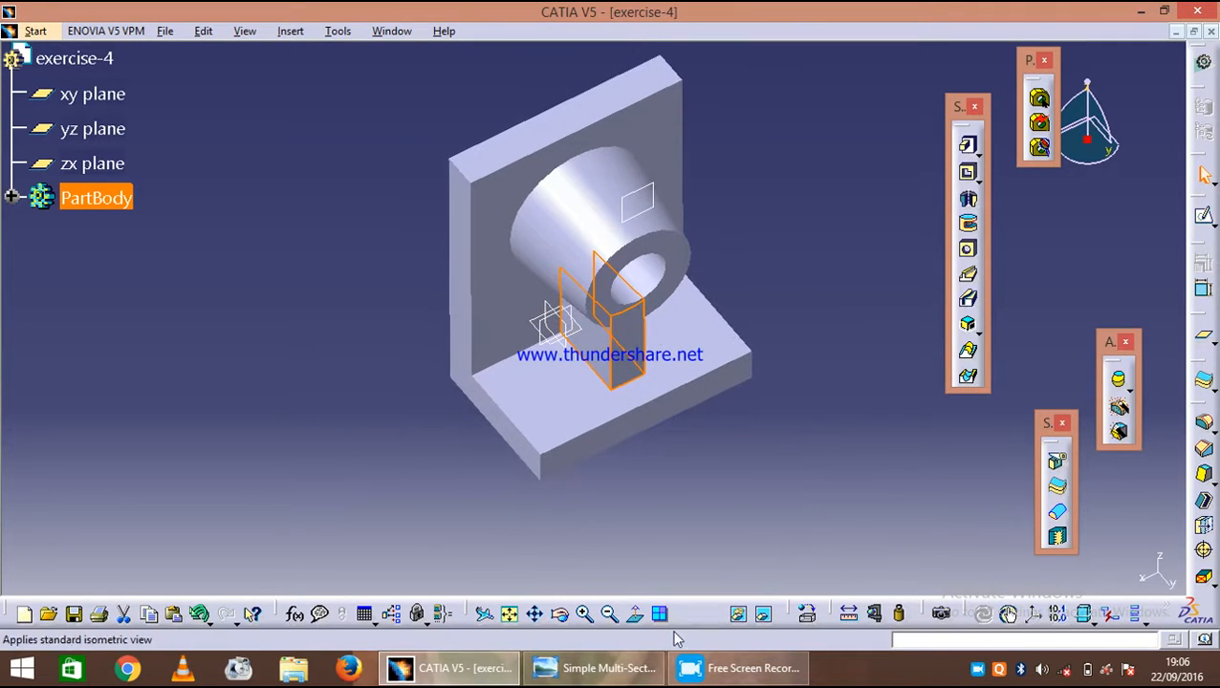
- Open a new sketch on the base plate's top face and check the hole dimensions in the reference drawing
left_click(564, 669)
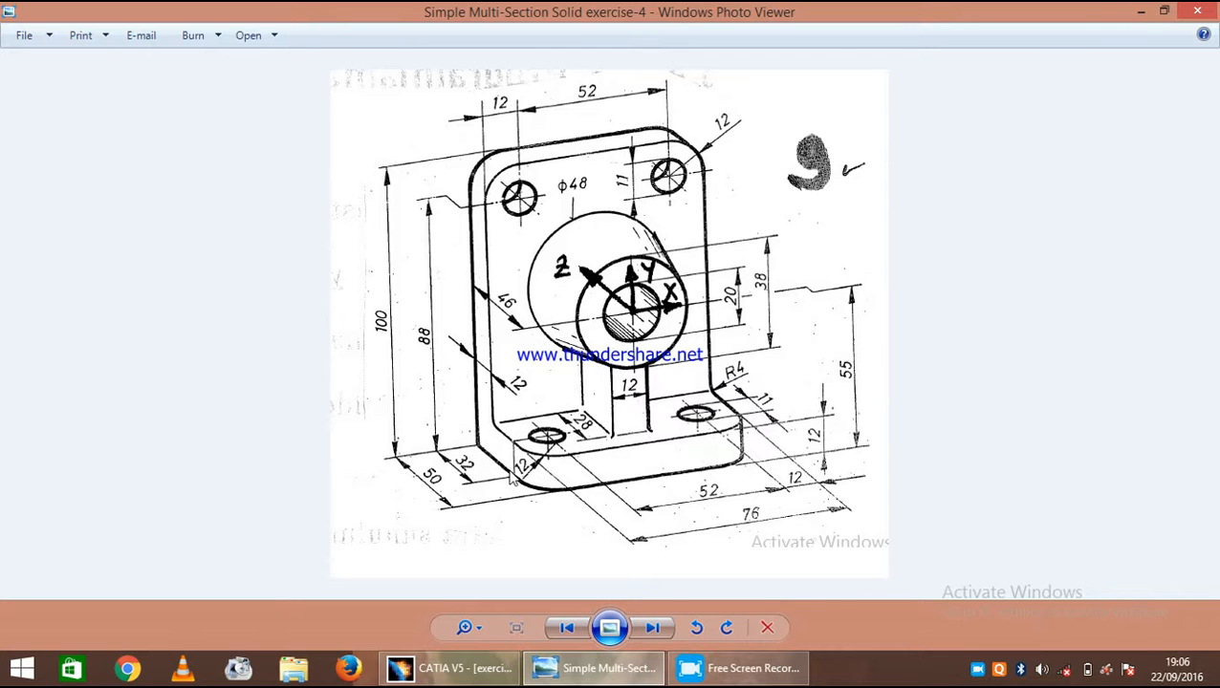
left_click(466, 669)
left_click(597, 410)
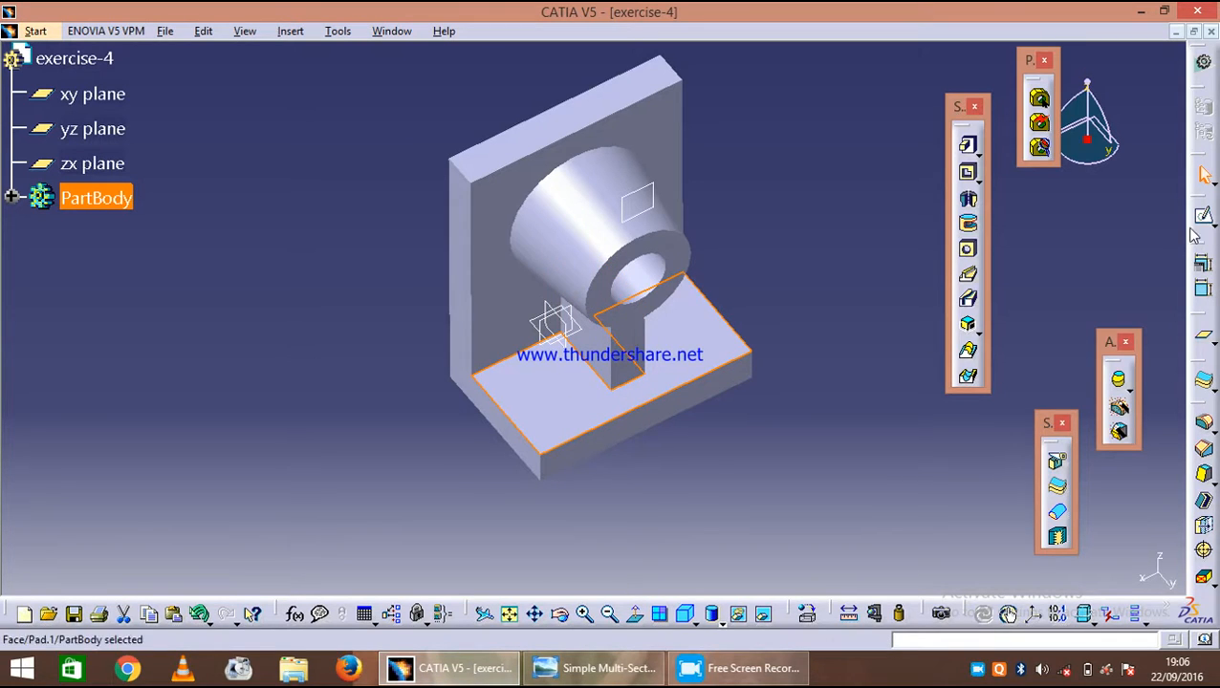
left_click(1202, 218)
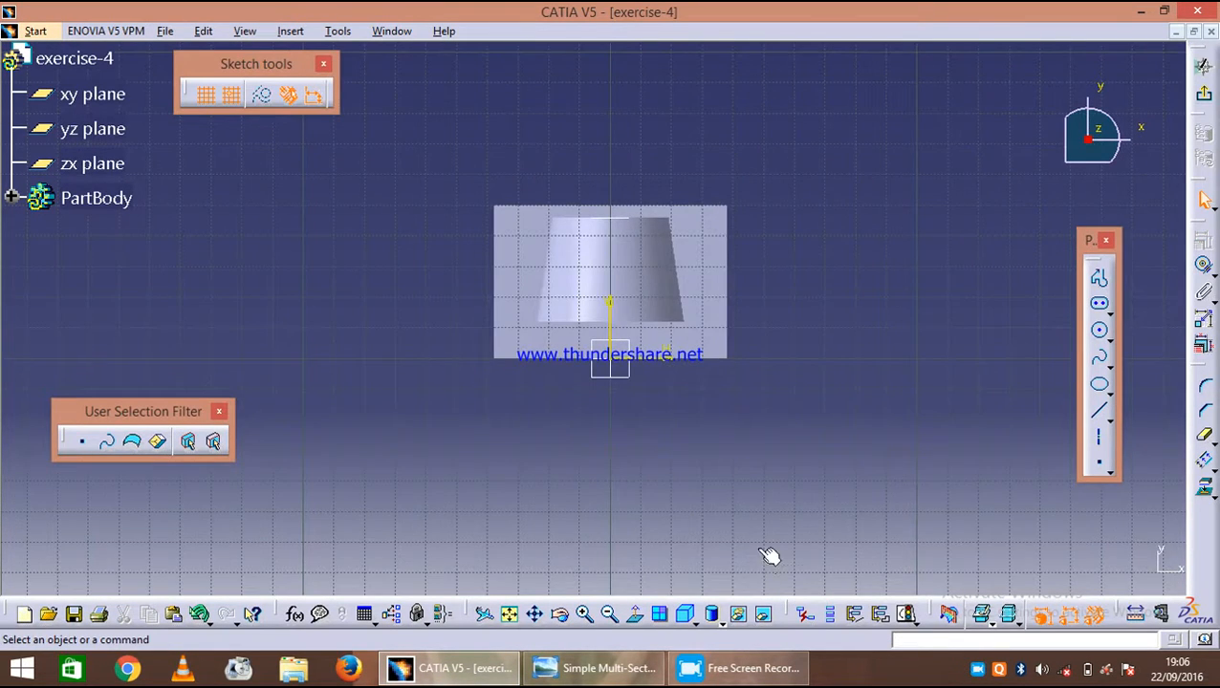
left_click(598, 668)
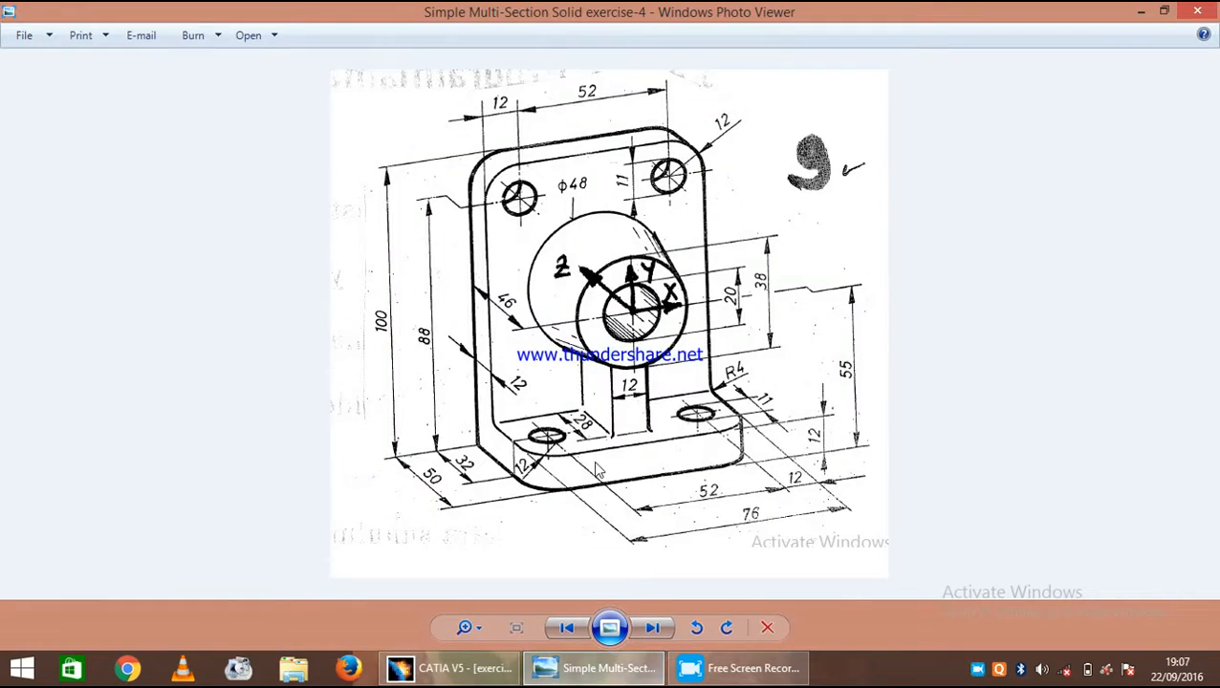
left_click(449, 668)
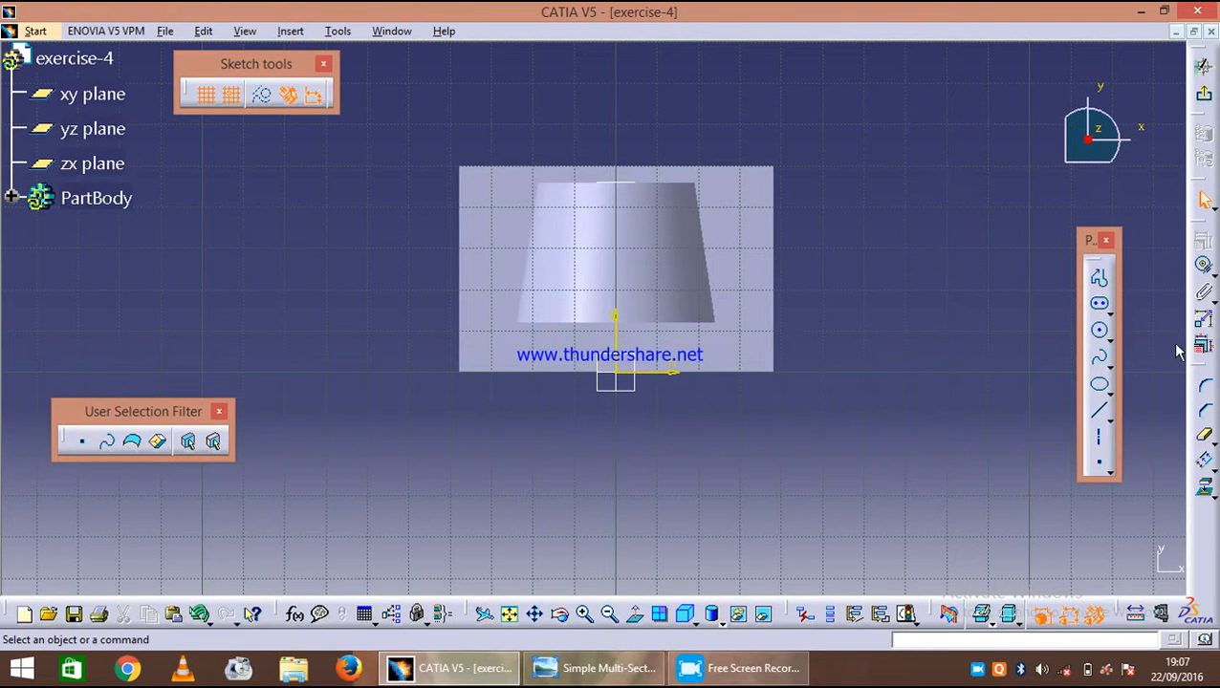
- Sketch a circle of 5.5 mm radius near one free corner of the base plate
left_click(1099, 330)
left_click(739, 207)
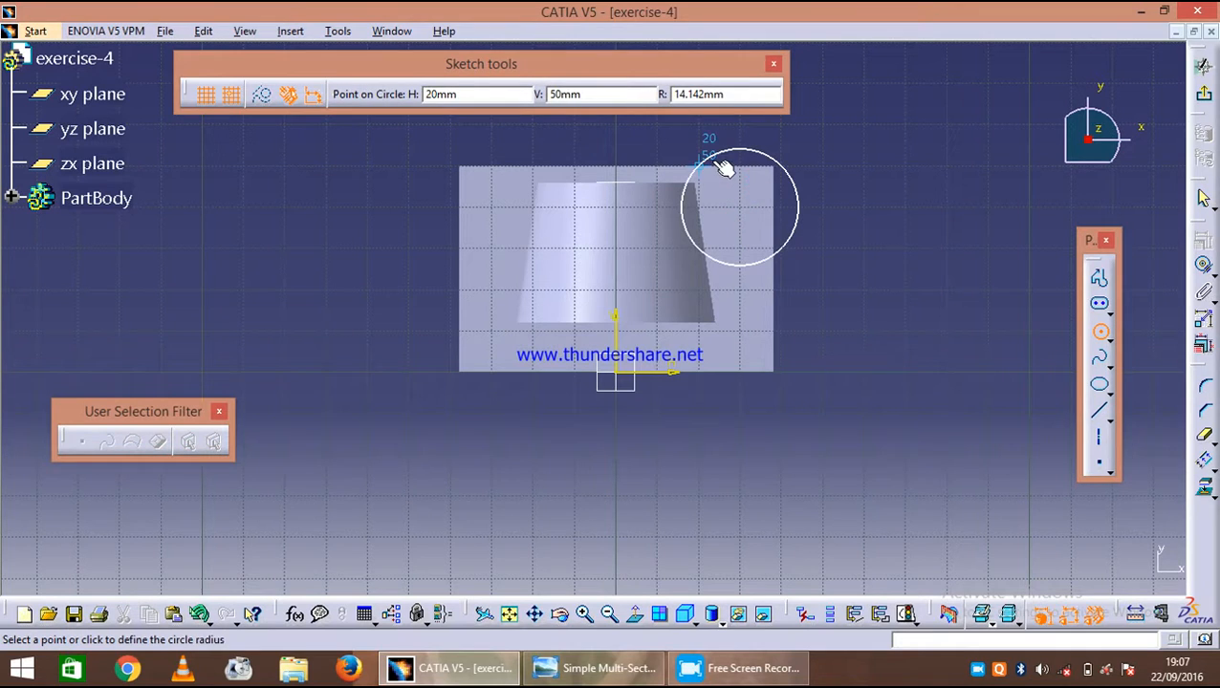
key("Tab")
key("Tab")
type("5.5")
key("Return")
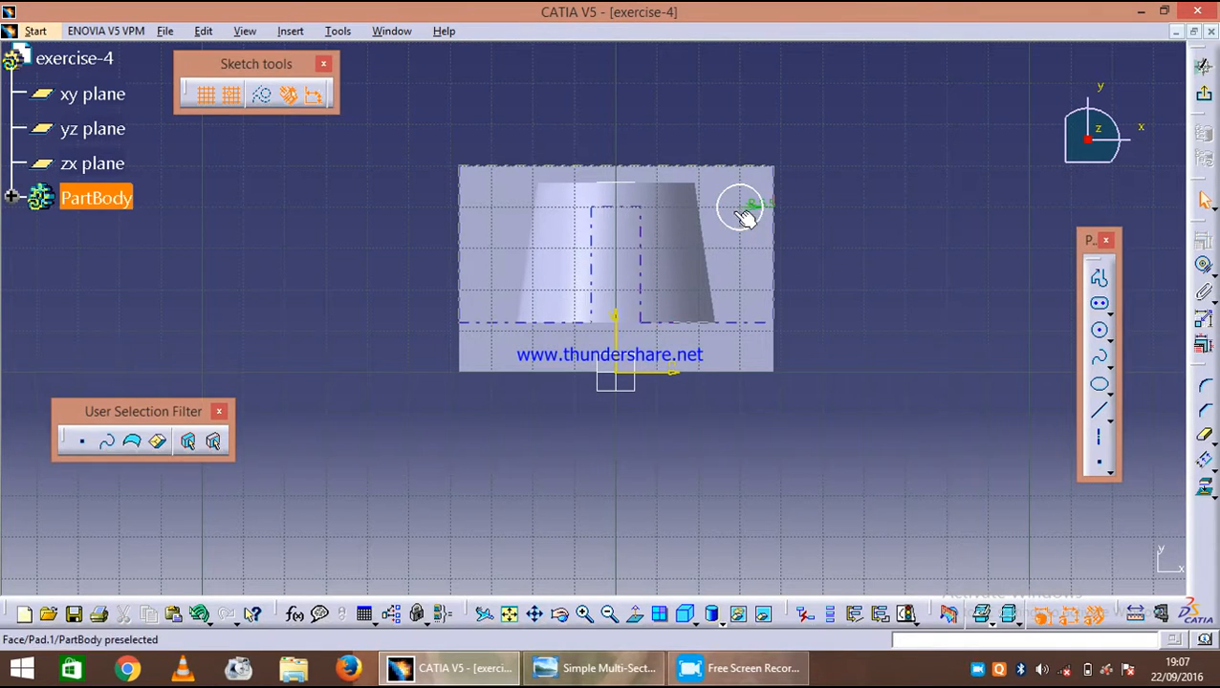
- Dimension the distance between the small circle's centre and the base plate's nearby side edge
left_click(774, 191, "ctrl")
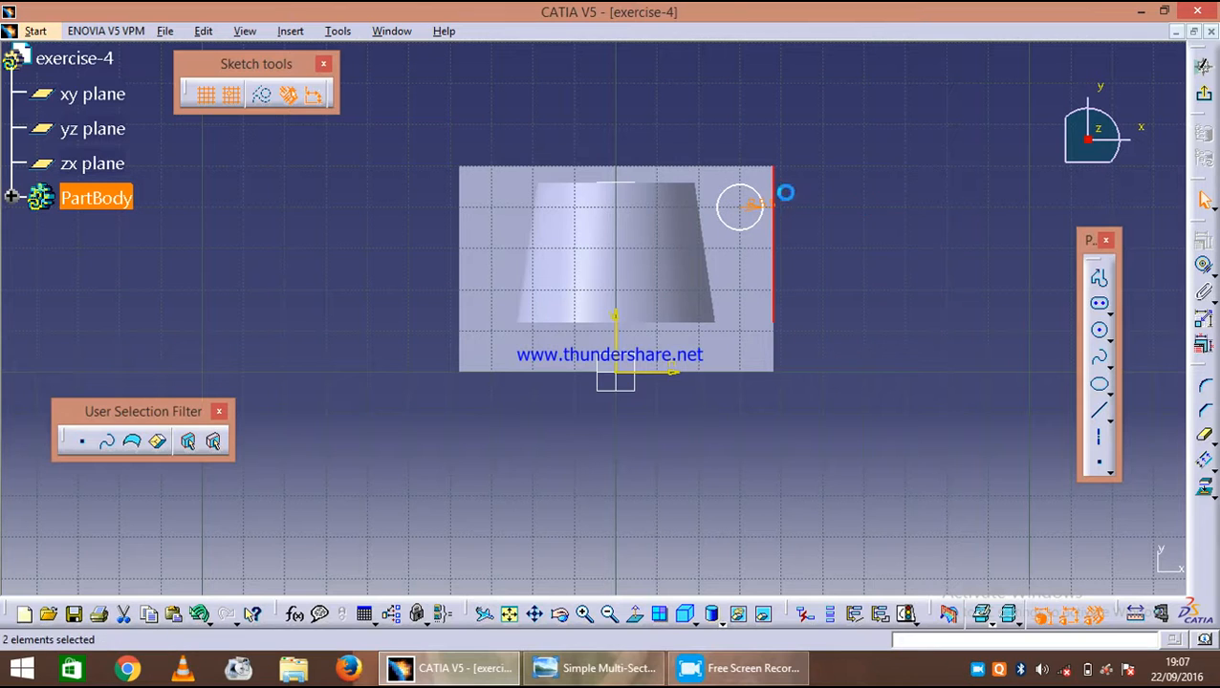
left_click(1204, 266)
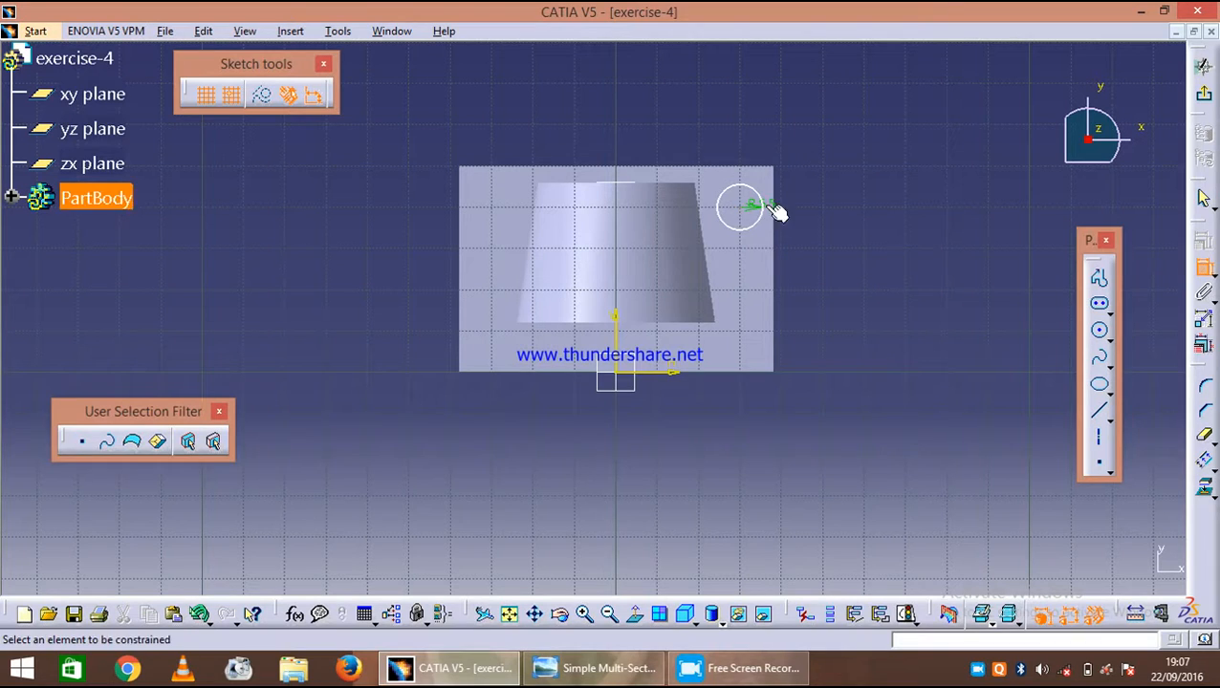
left_click(786, 240)
left_click(941, 293)
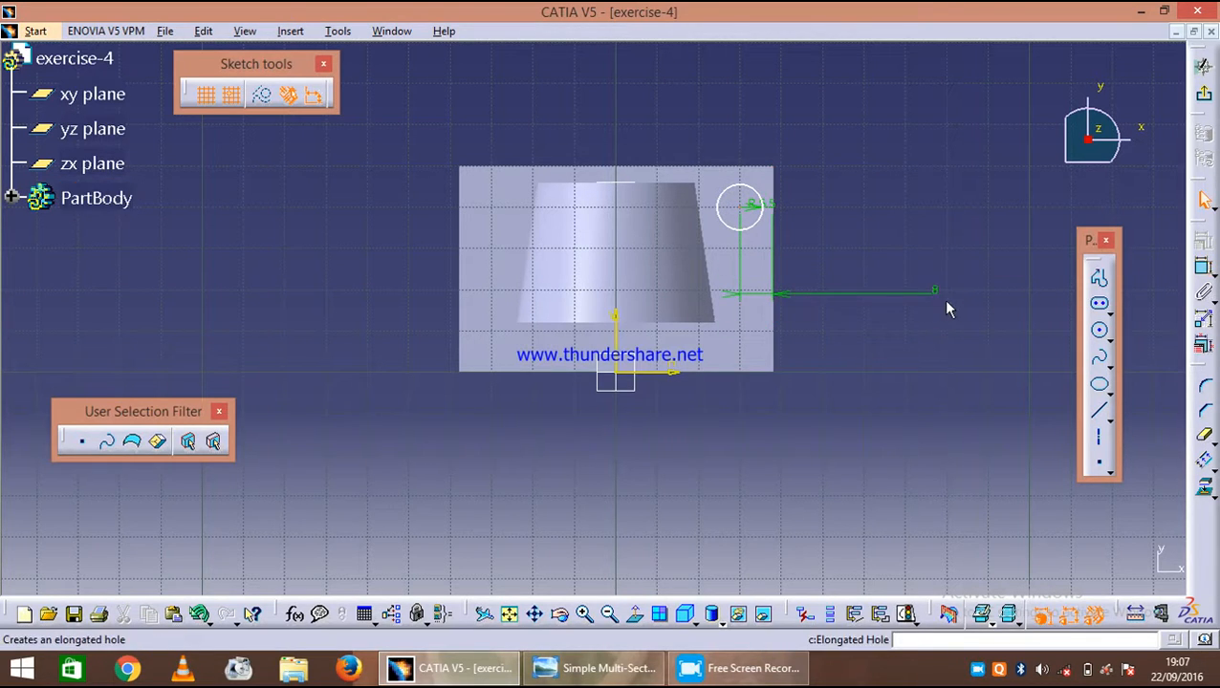
- Set the distance between the small circle's centre and the base plate's side edge to 12 mm
double_click(937, 297)
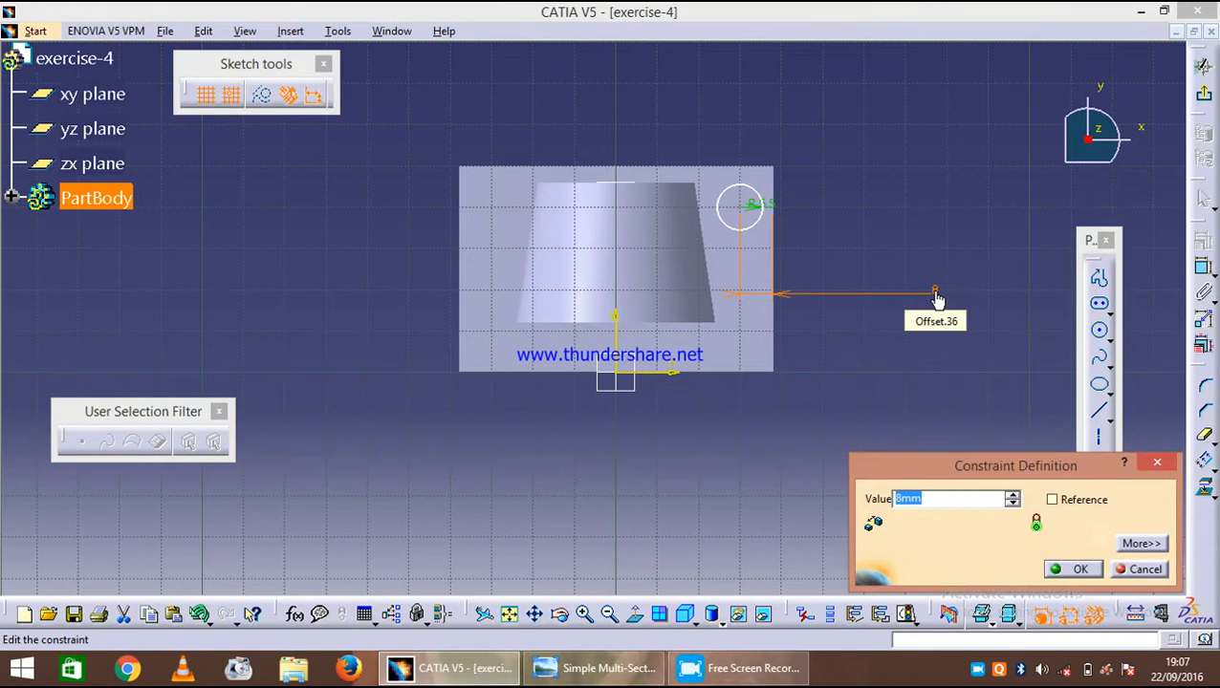
type("12")
key("Return")
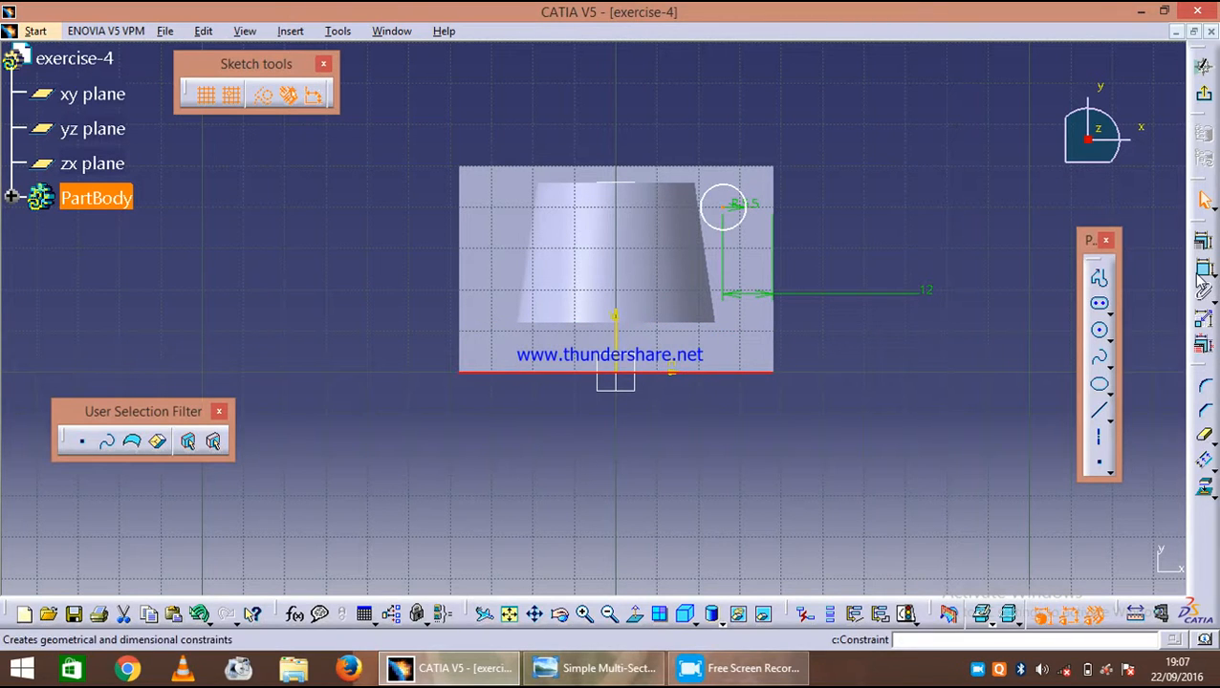
- Dimension the circle centre's distance from the base plate's back edge and set it to 32 mm
left_click(726, 205, "ctrl")
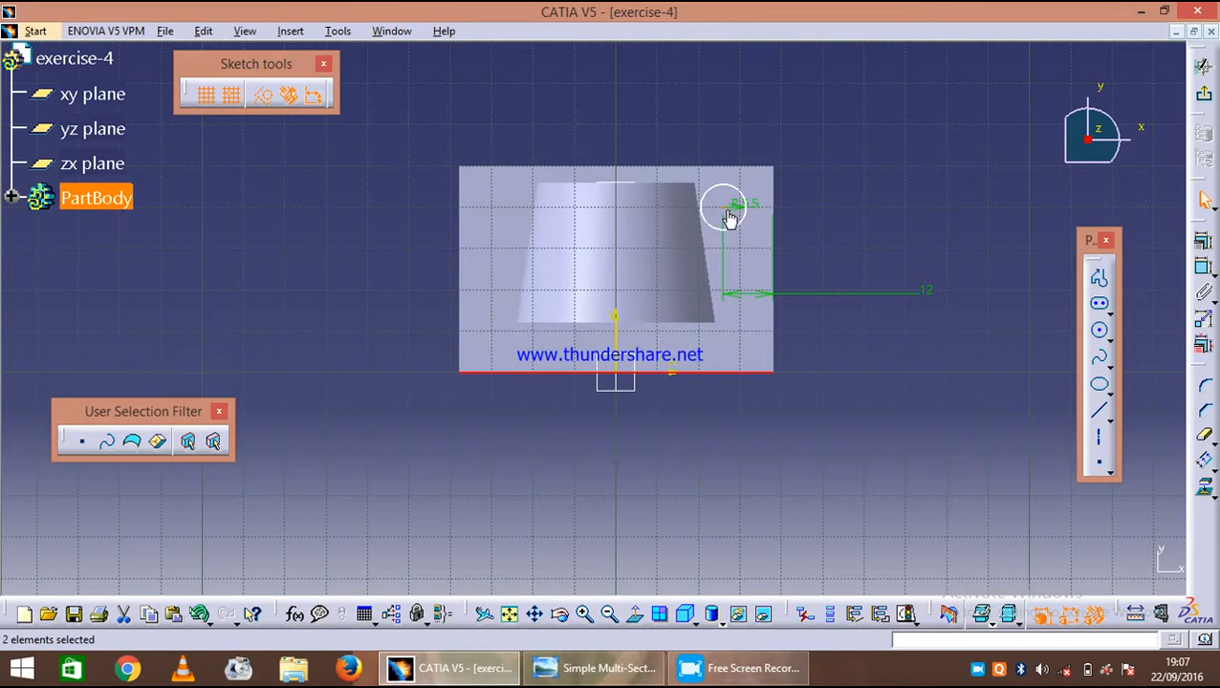
left_click(724, 209)
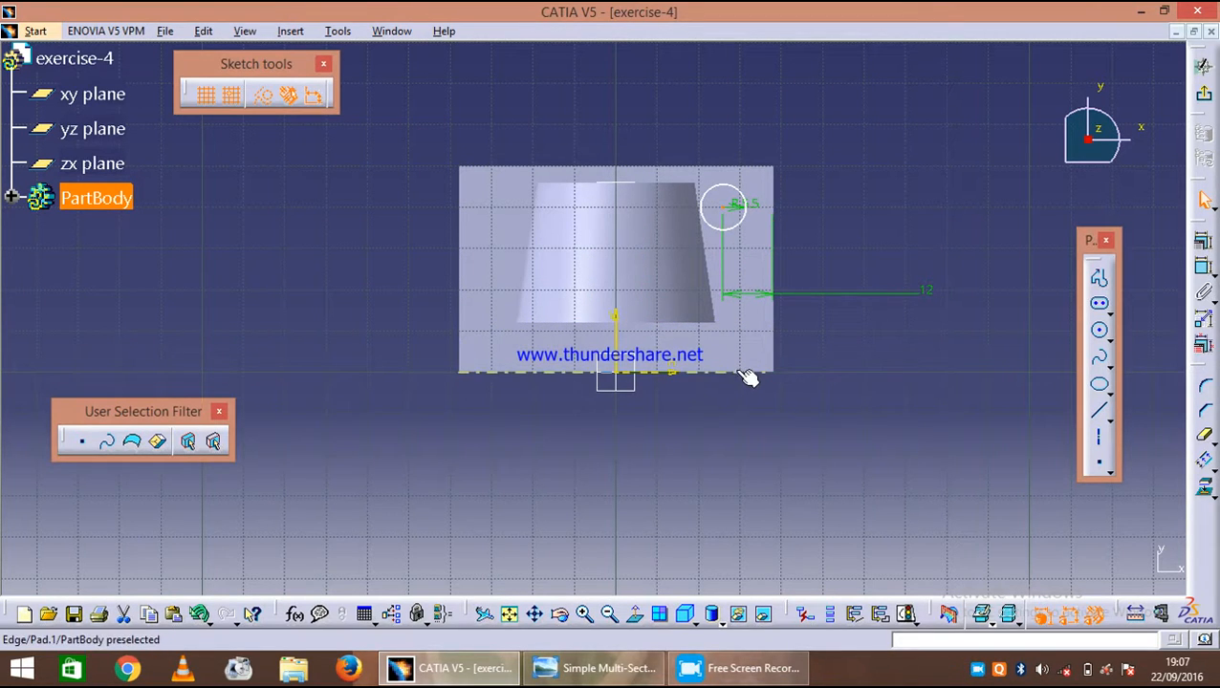
left_click(1203, 268)
left_click(883, 251)
double_click(882, 234)
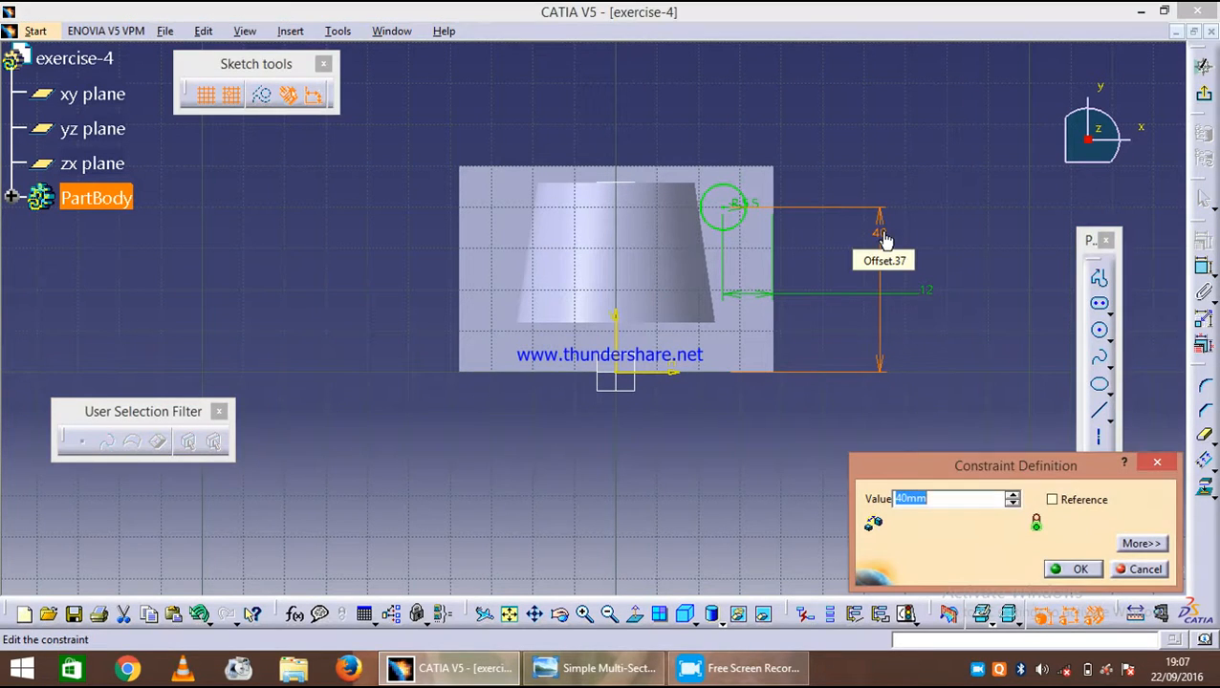
key("Return")
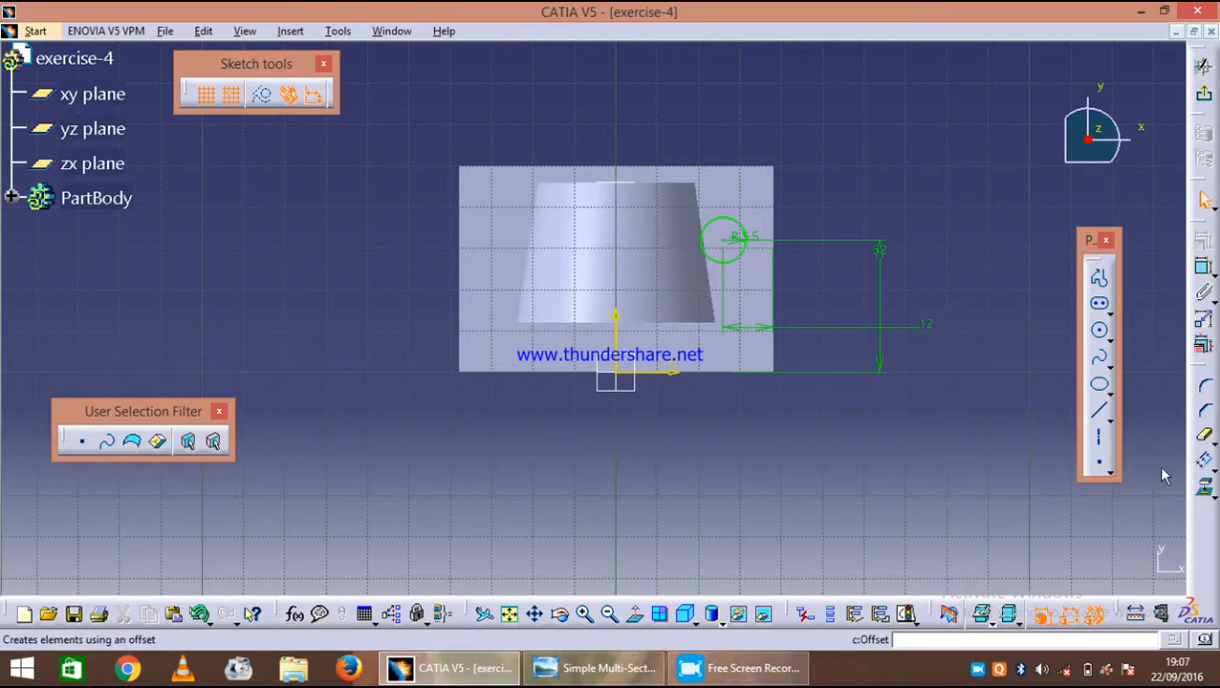
- Mirror the small circle about the sketch's vertical axis to the other side of the base plate
left_click(1207, 462)
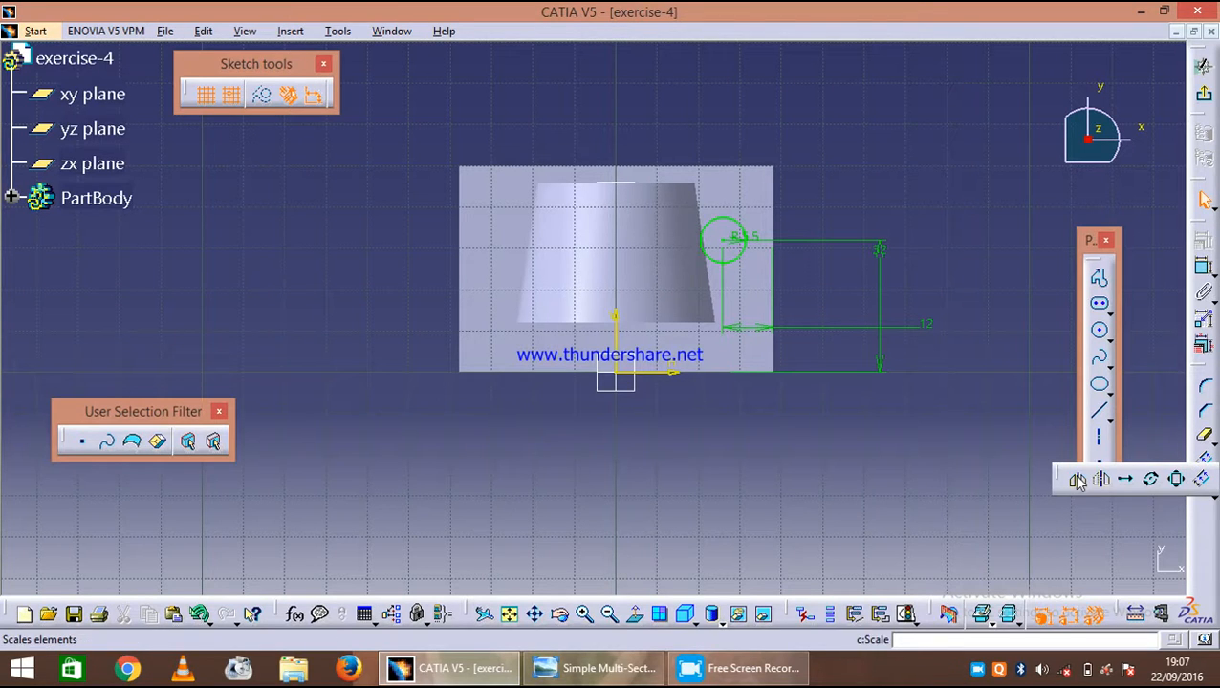
left_click(1078, 481)
left_click(737, 260)
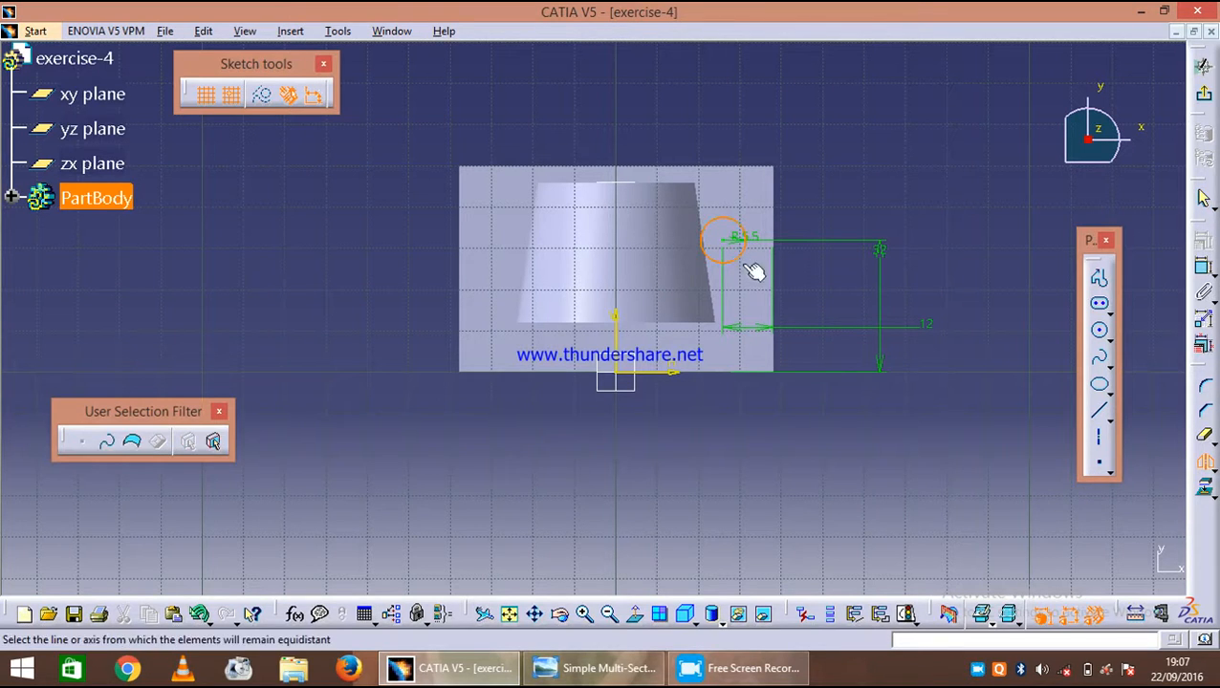
left_click(619, 338)
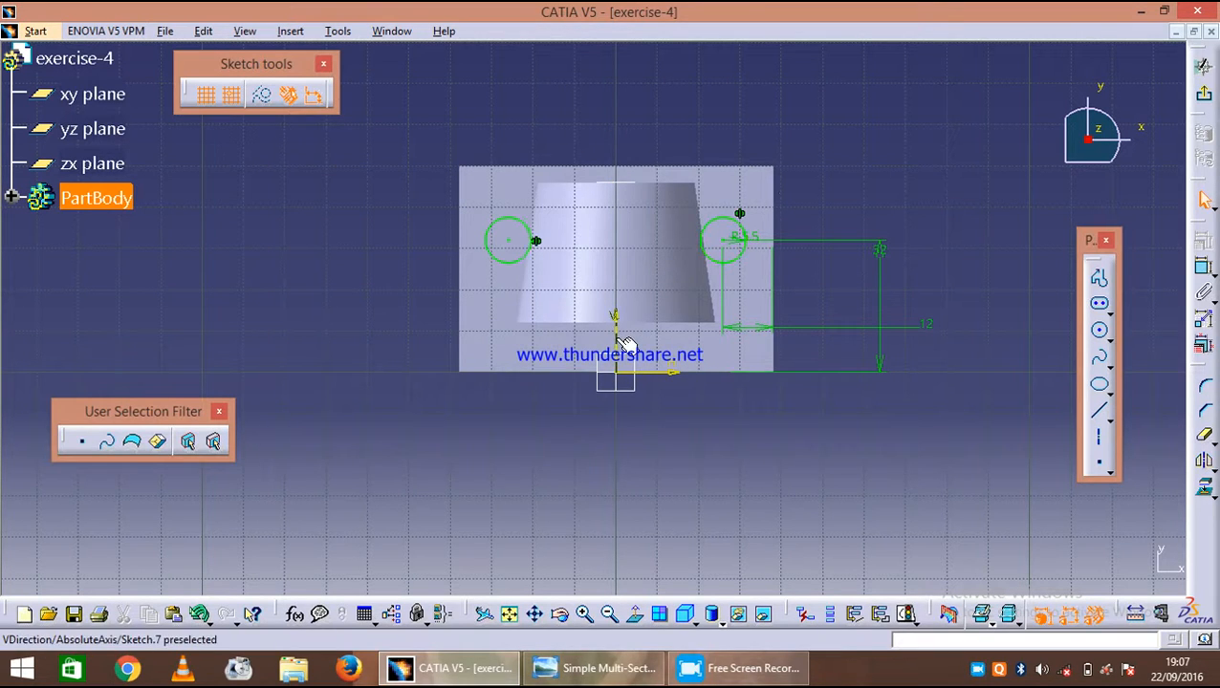
- Exit the sketch and pocket both circles down through the base plate with a 38 mm depth
left_click(1204, 93)
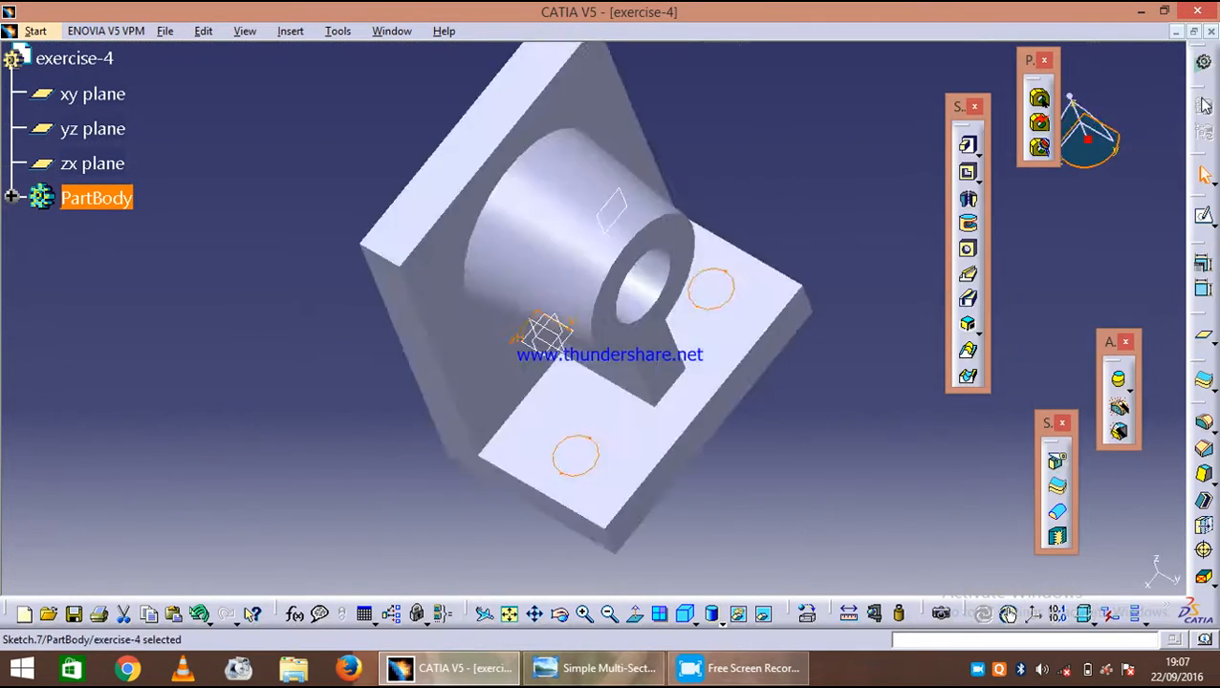
left_click(968, 173)
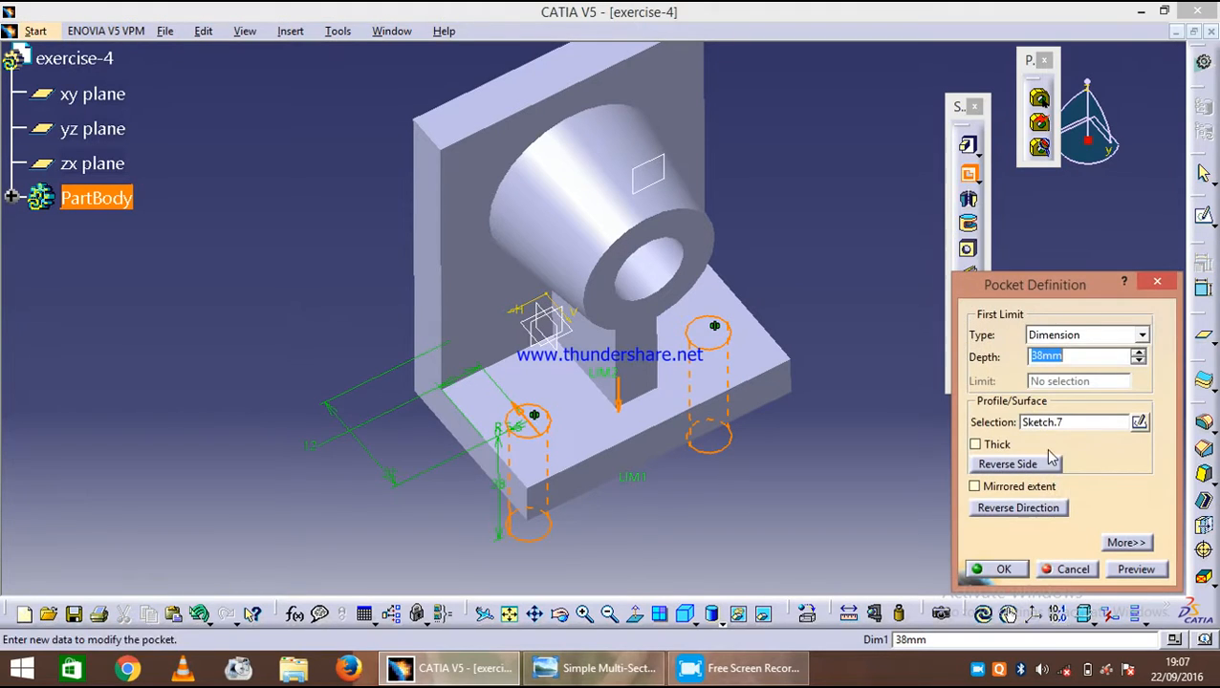
left_click(1003, 569)
- Open a new sketch on the upright plate's front face and check its hole dimensions in the reference drawing
middle_click_drag(793, 172, 473, 312)
left_click(474, 312)
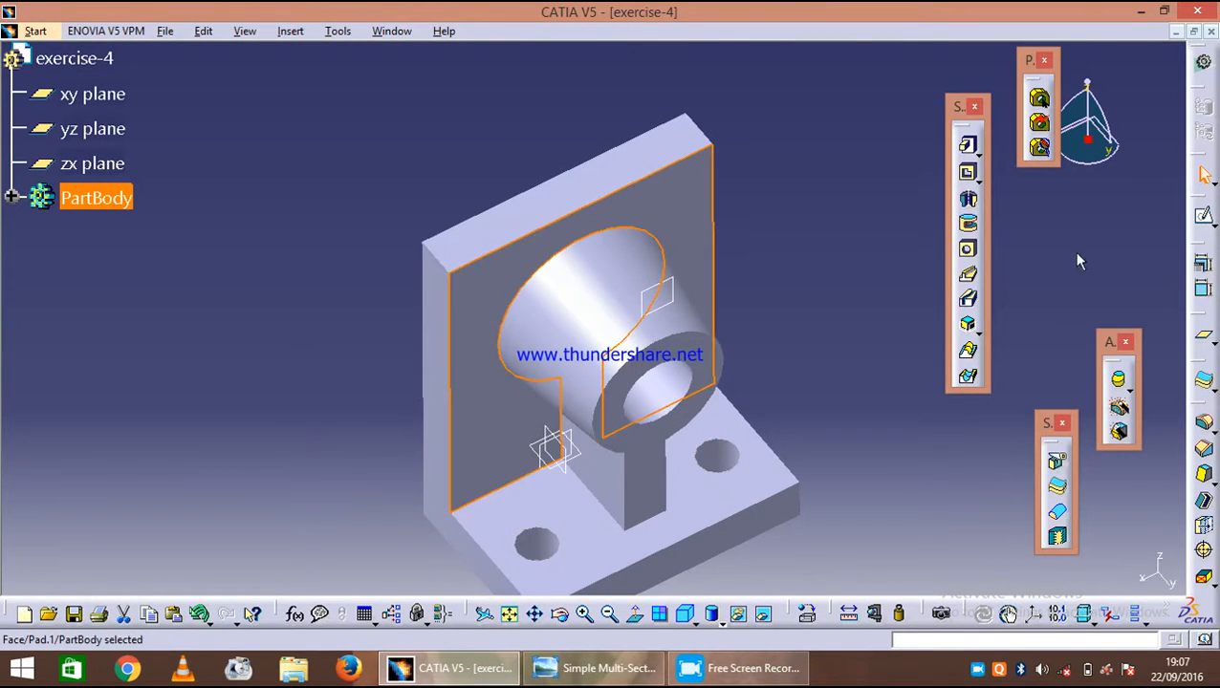
left_click(1201, 219)
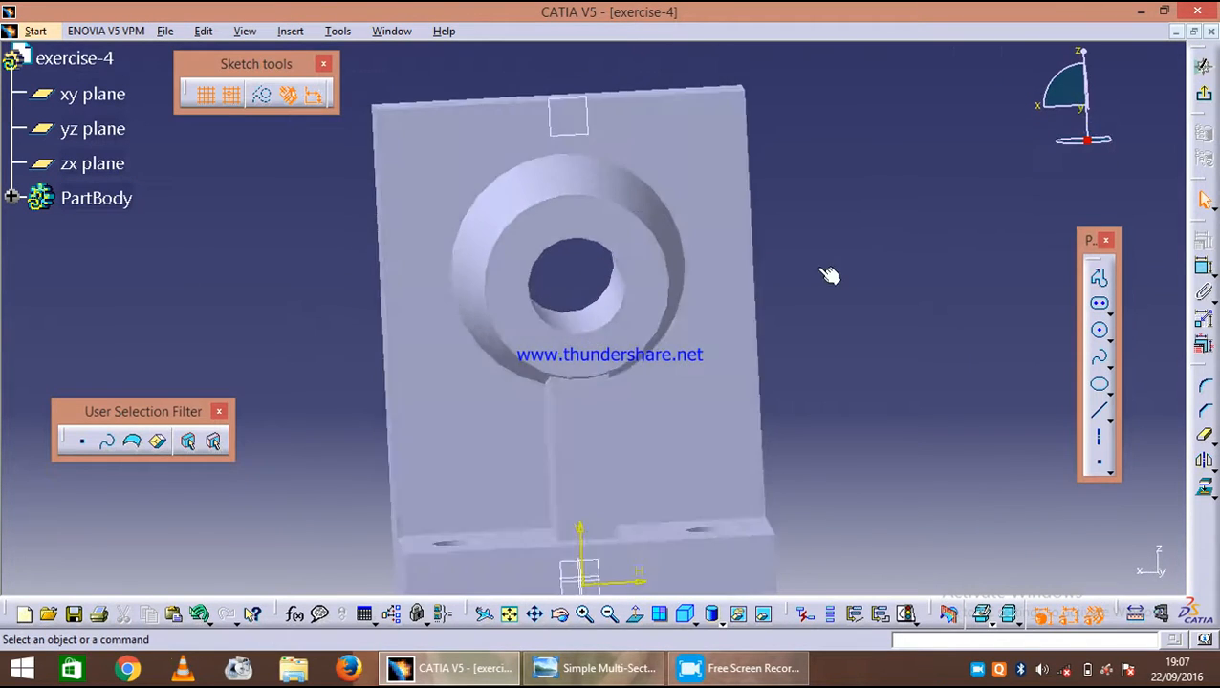
left_click(595, 669)
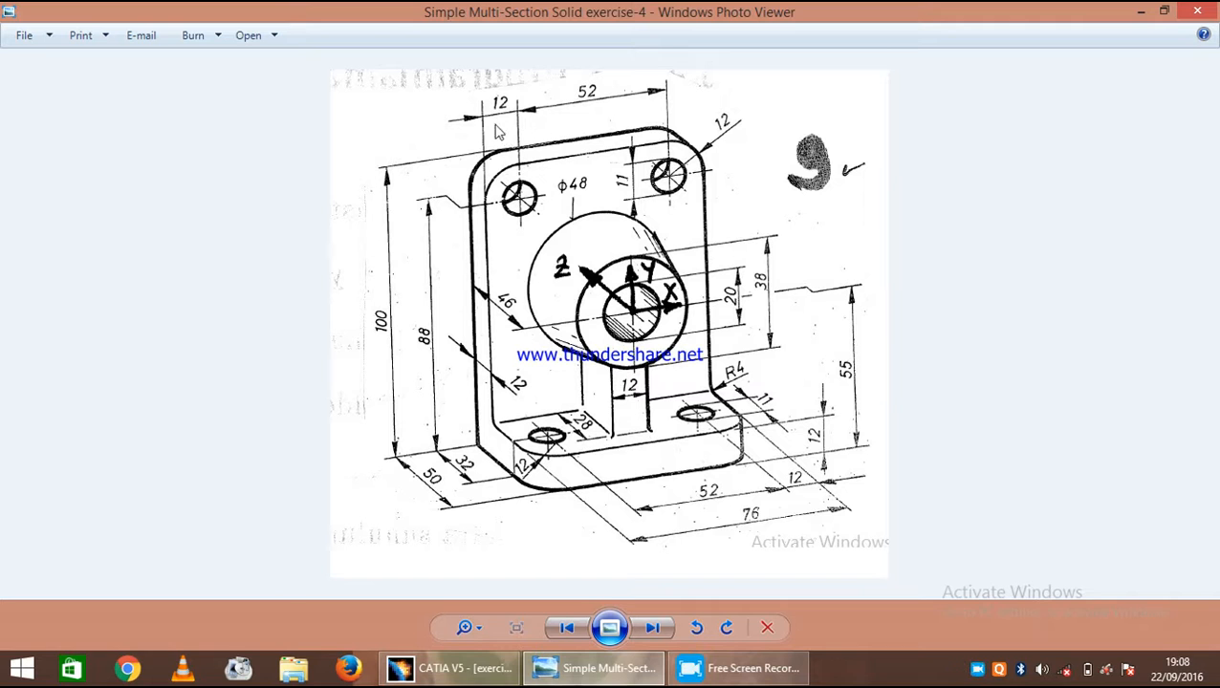
left_click(451, 668)
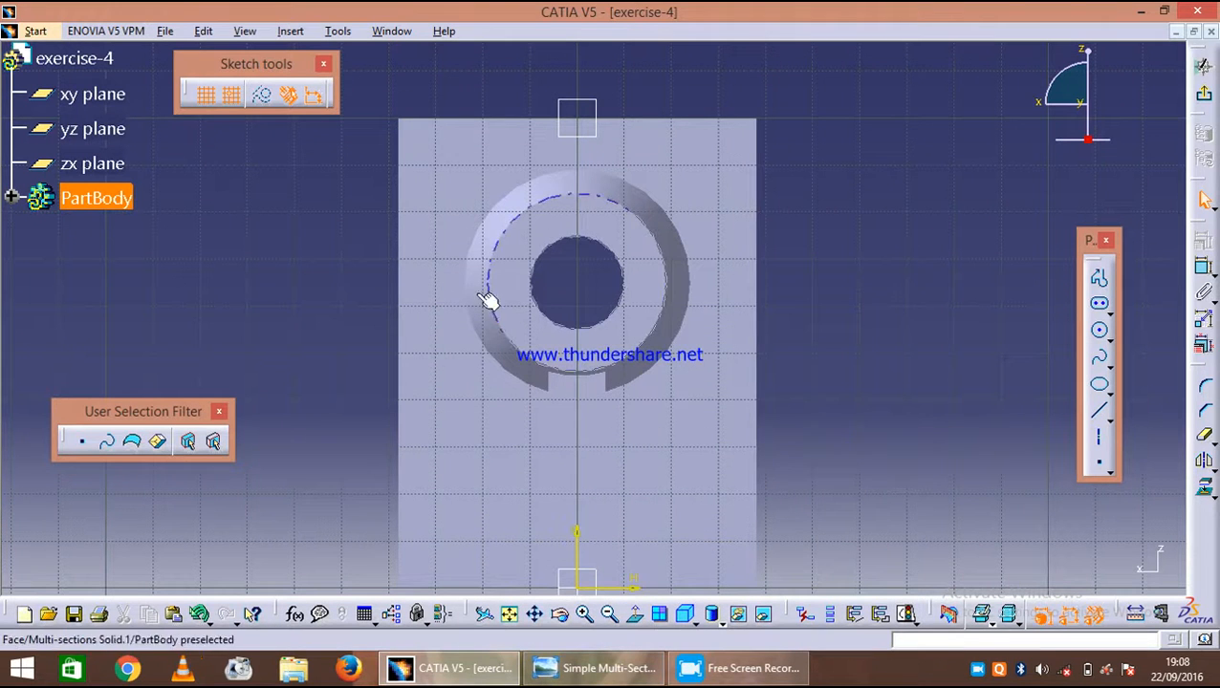
- Sketch a circle of 5.5 mm radius near one upper corner of the upright plate
left_click(1101, 332)
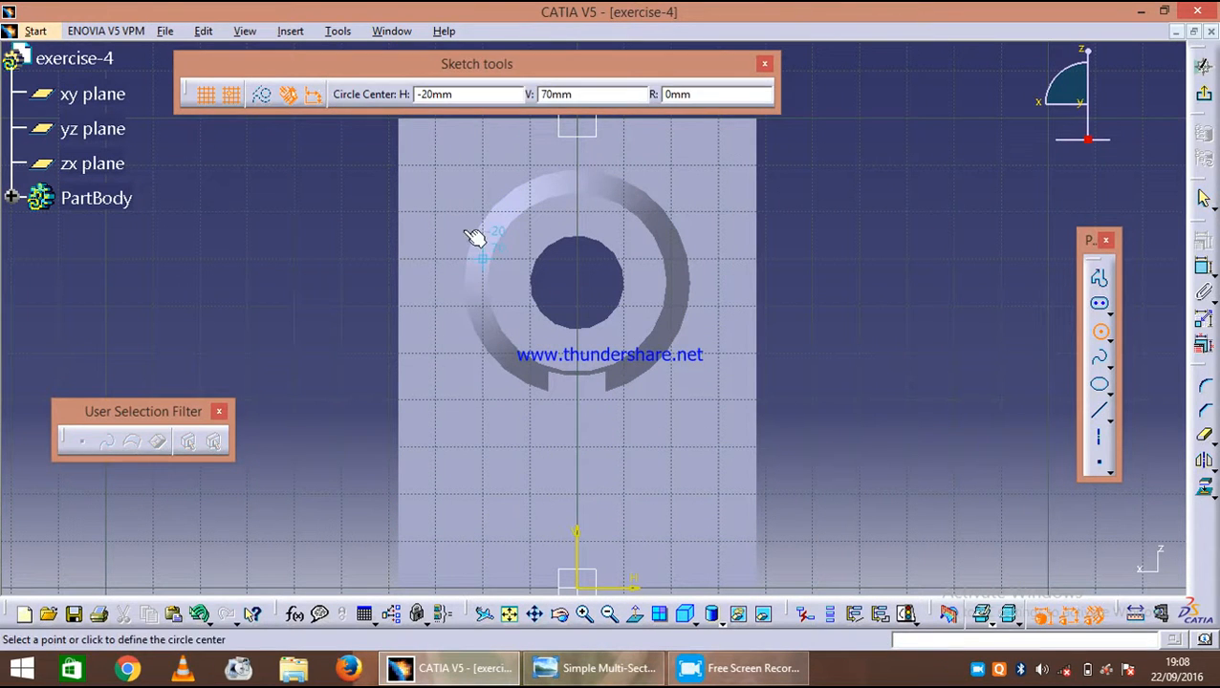
left_click(435, 210)
key("Tab")
key("Tab")
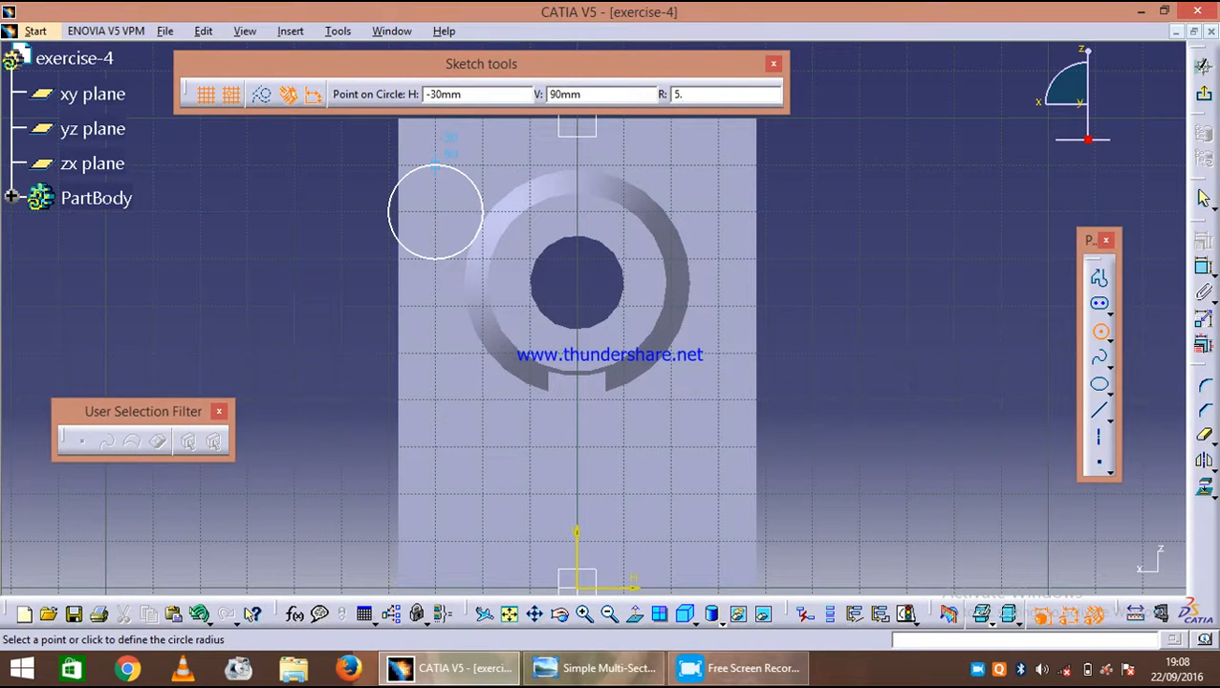
key("Return")
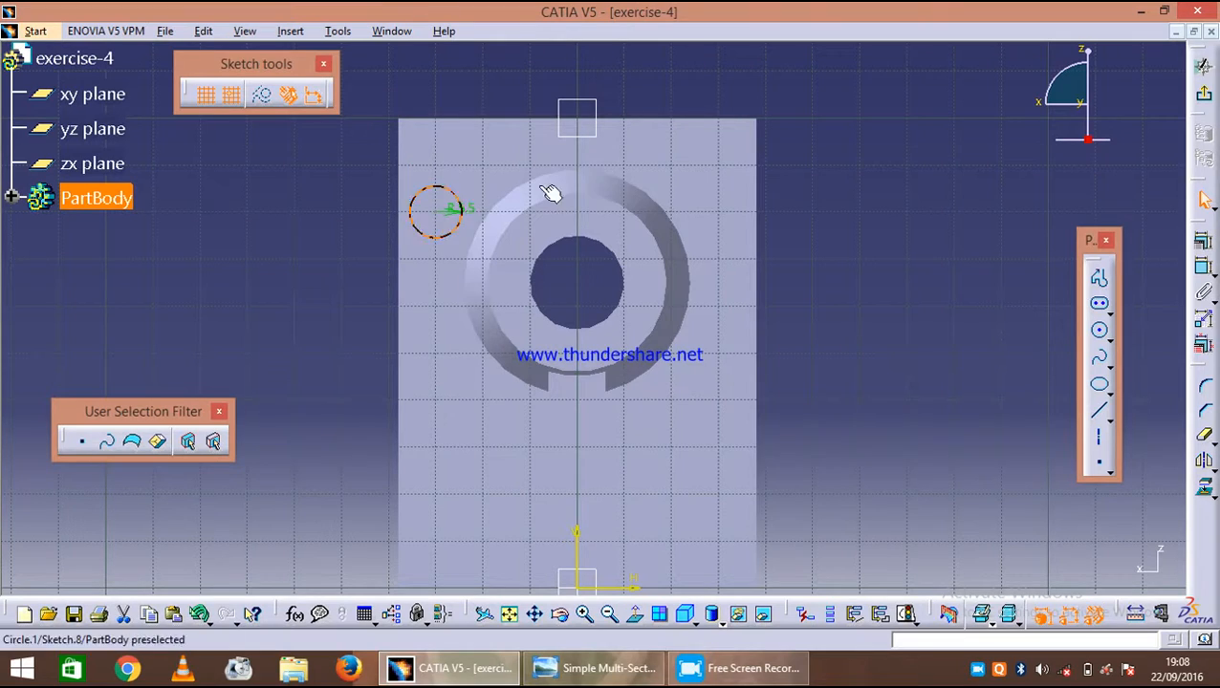
- Dimension the circle centre's height above the upright plate's bottom edge and set it to 88 mm
middle_click_drag(997, 256, 726, 316)
mouse_move(521, 382)
middle_mouse_down()
mouse_move(517, 341)
mouse_move(514, 351)
mouse_move(555, 328)
middle_mouse_up()
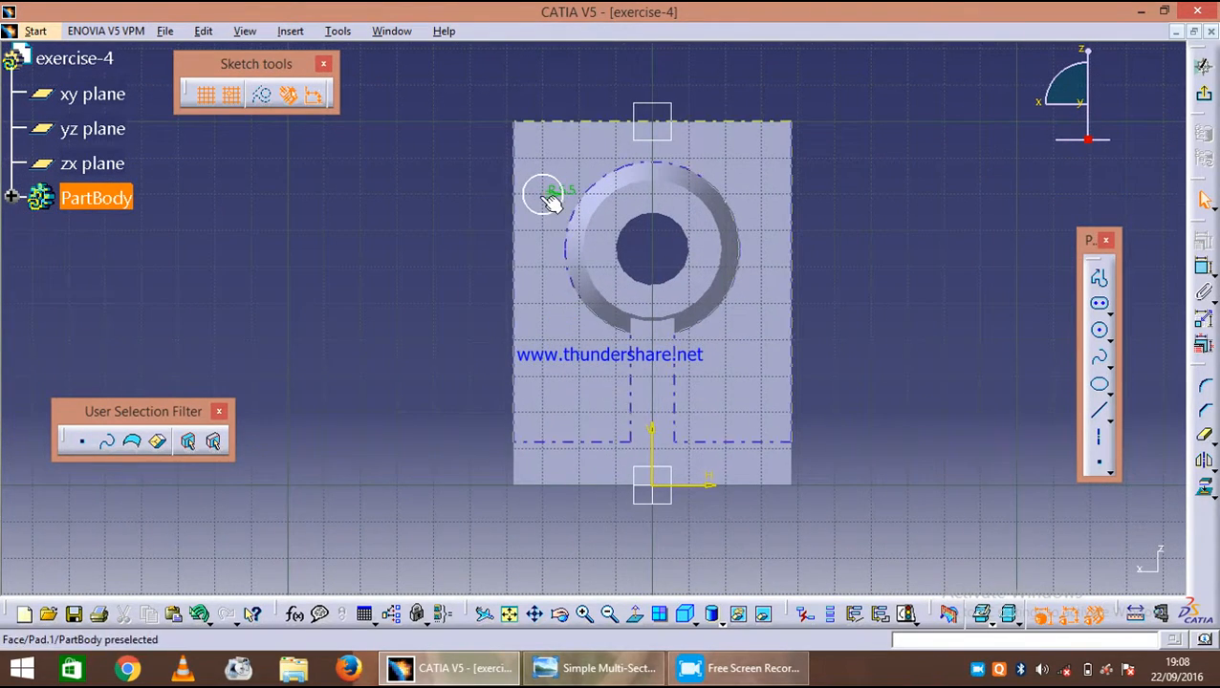
left_click(535, 493)
left_click(1203, 271)
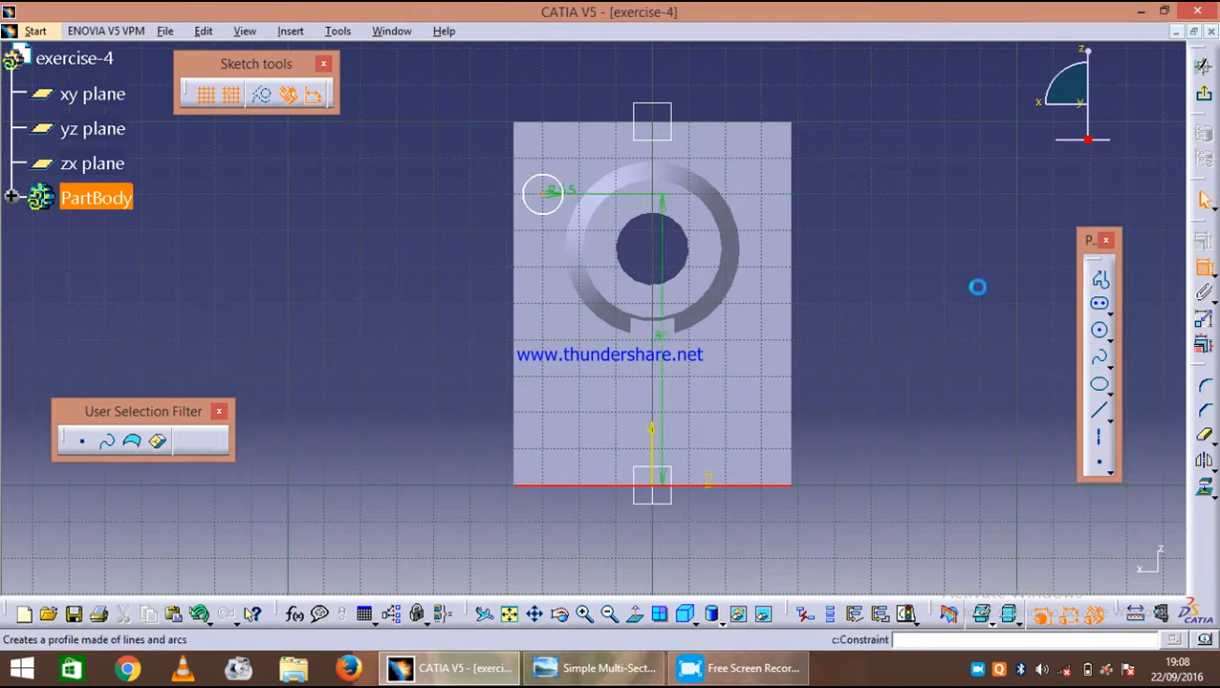
left_click(331, 301)
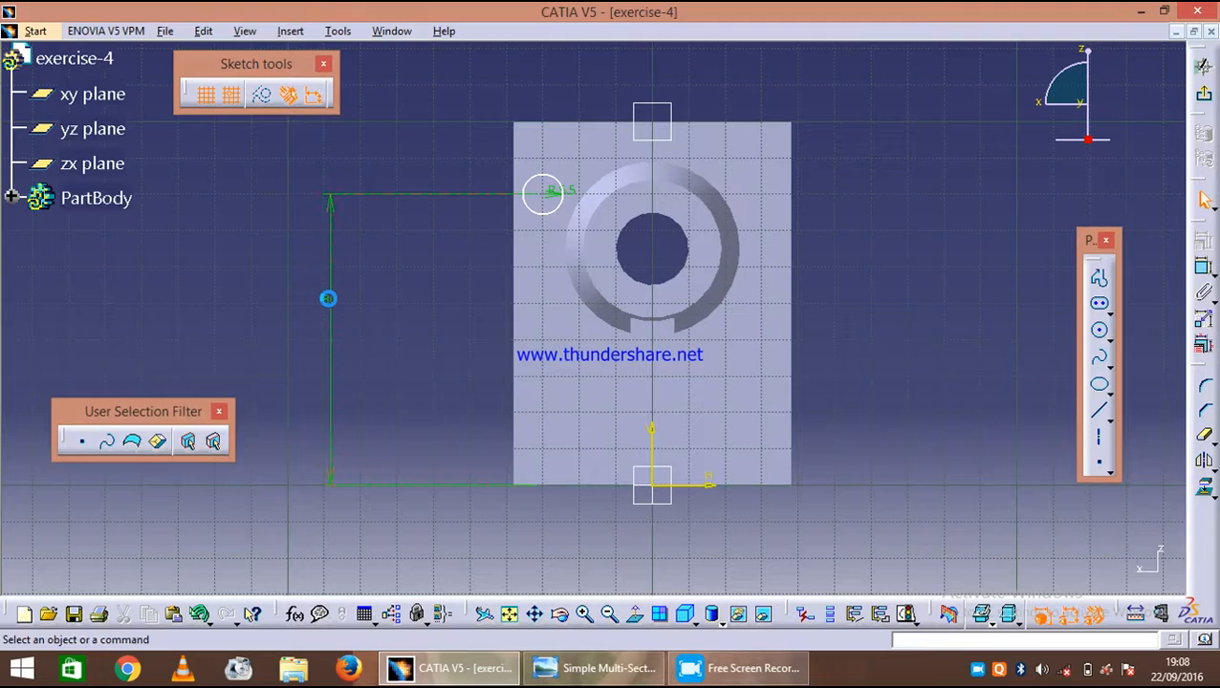
double_click(331, 303)
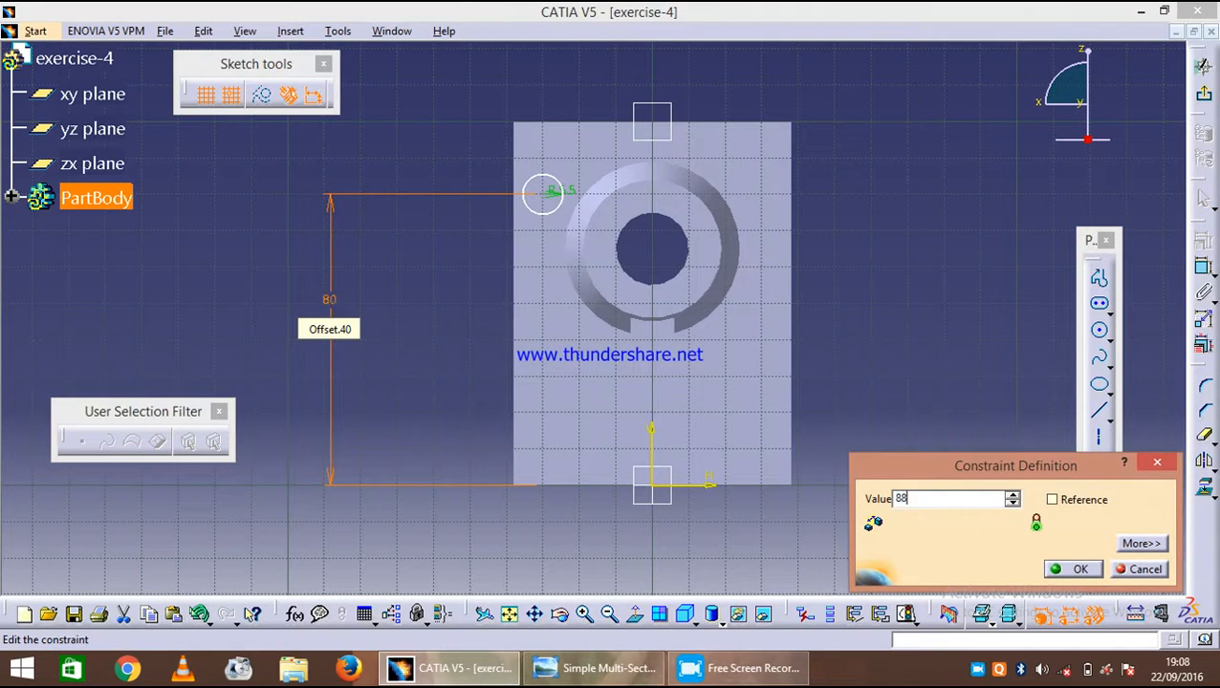
type("88")
key("Return")
left_click(978, 313)
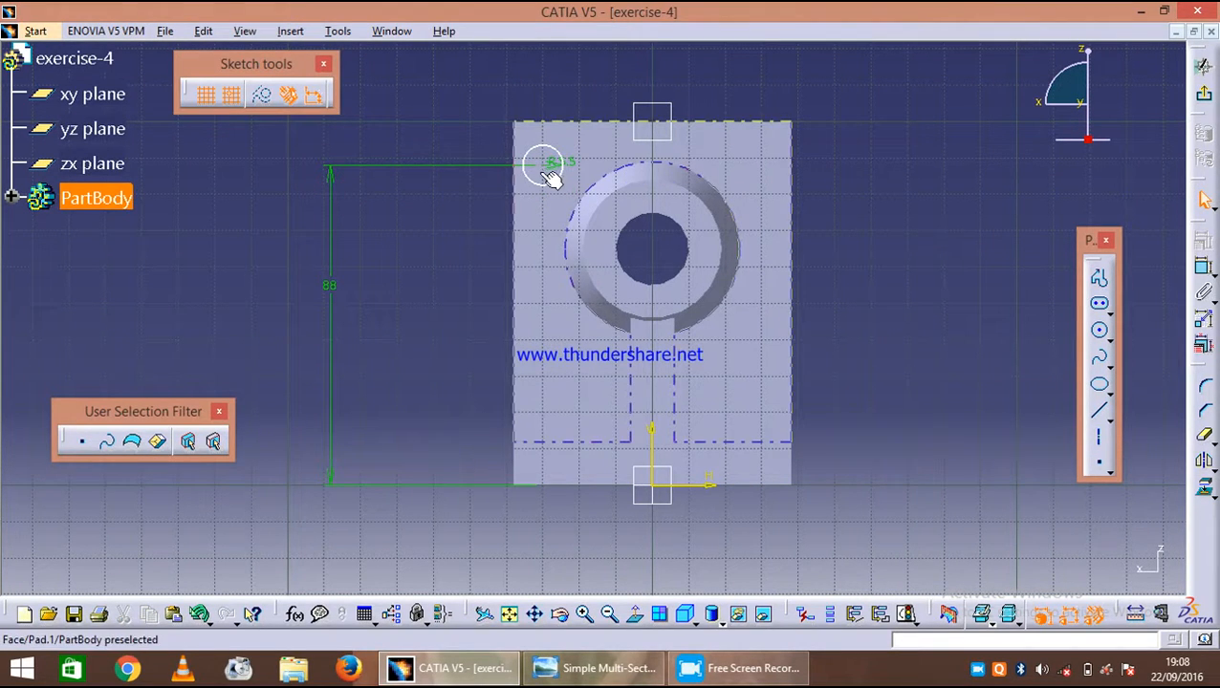
- Dimension the circle centre's distance from the upright plate's nearby side edge and set it to 12 mm
left_click(521, 225)
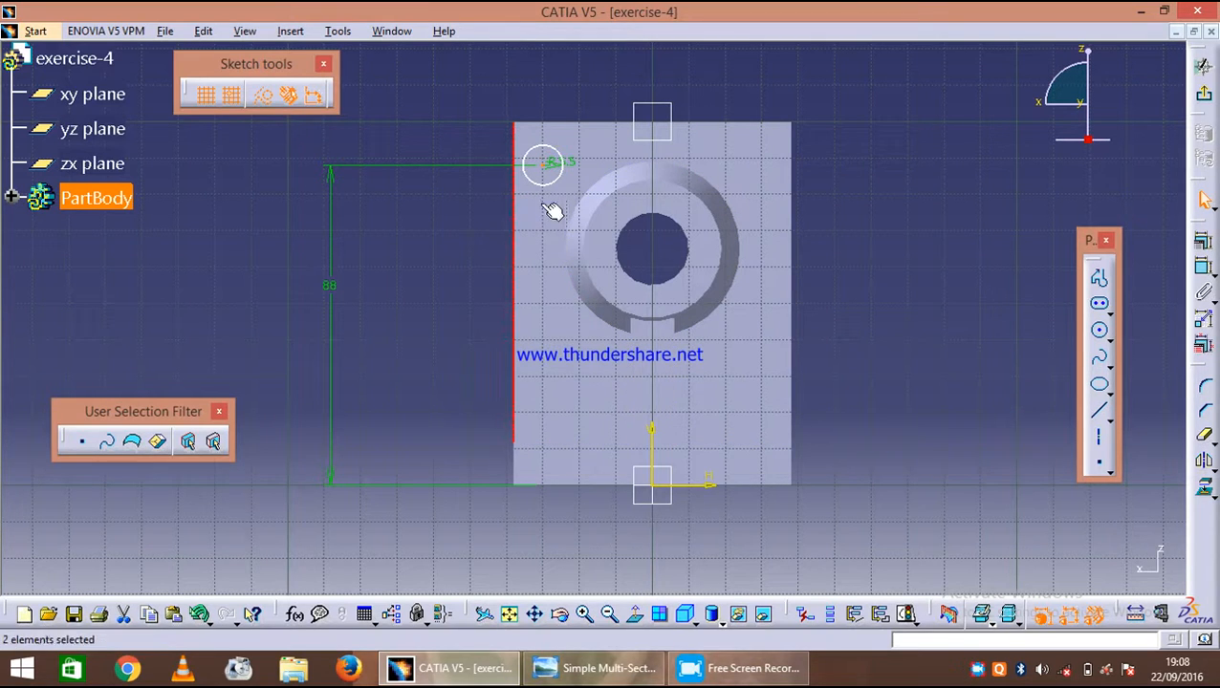
left_click(1202, 269)
left_click(438, 101)
double_click(431, 97)
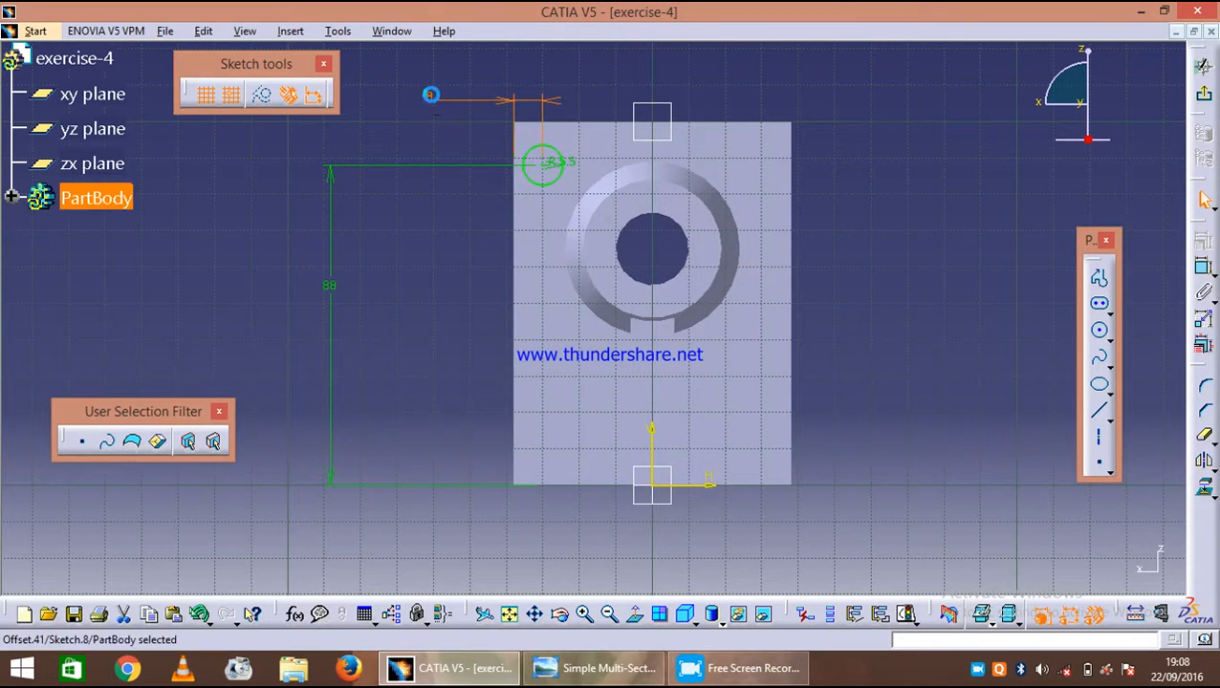
type("12")
key("Return")
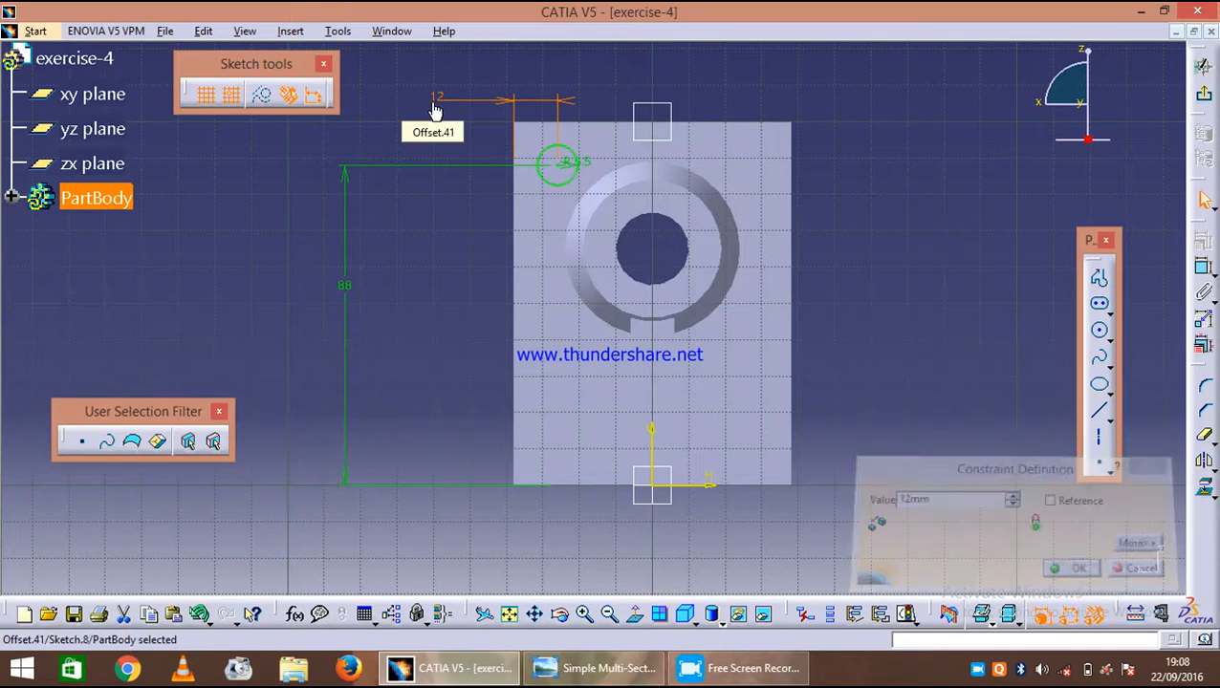
- Mirror the upper circle about the sketch's vertical axis to the plate's other upper corner
left_click(1205, 464)
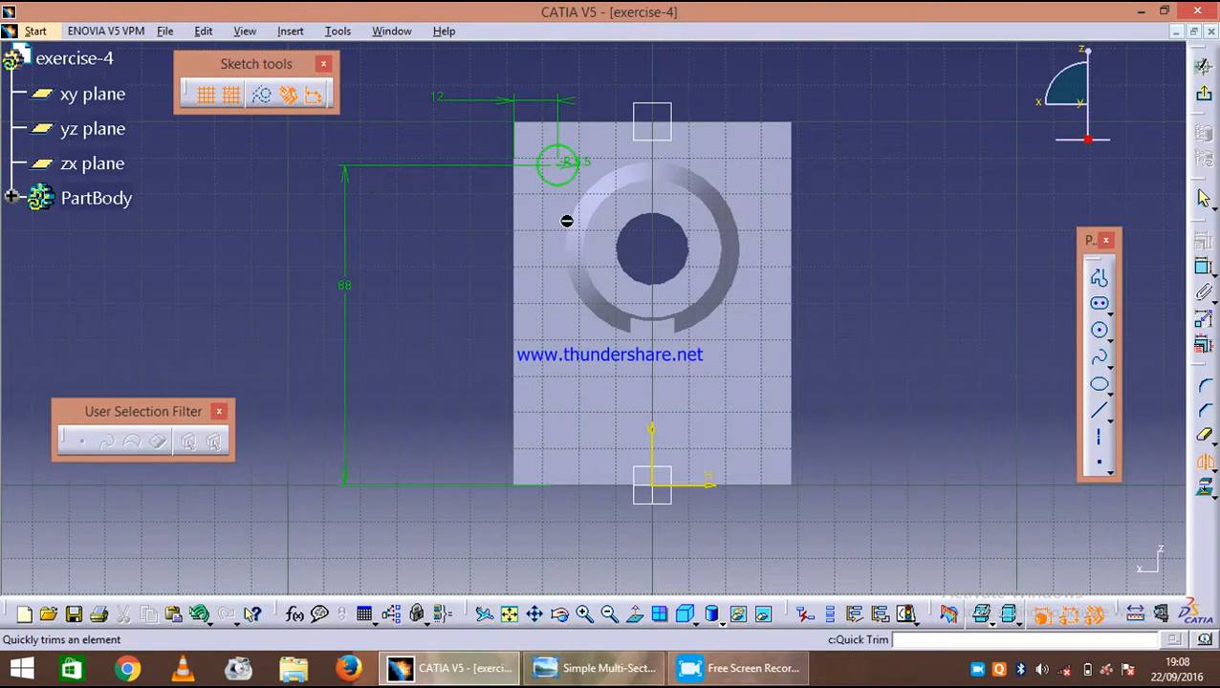
left_click(567, 183)
left_click(654, 430)
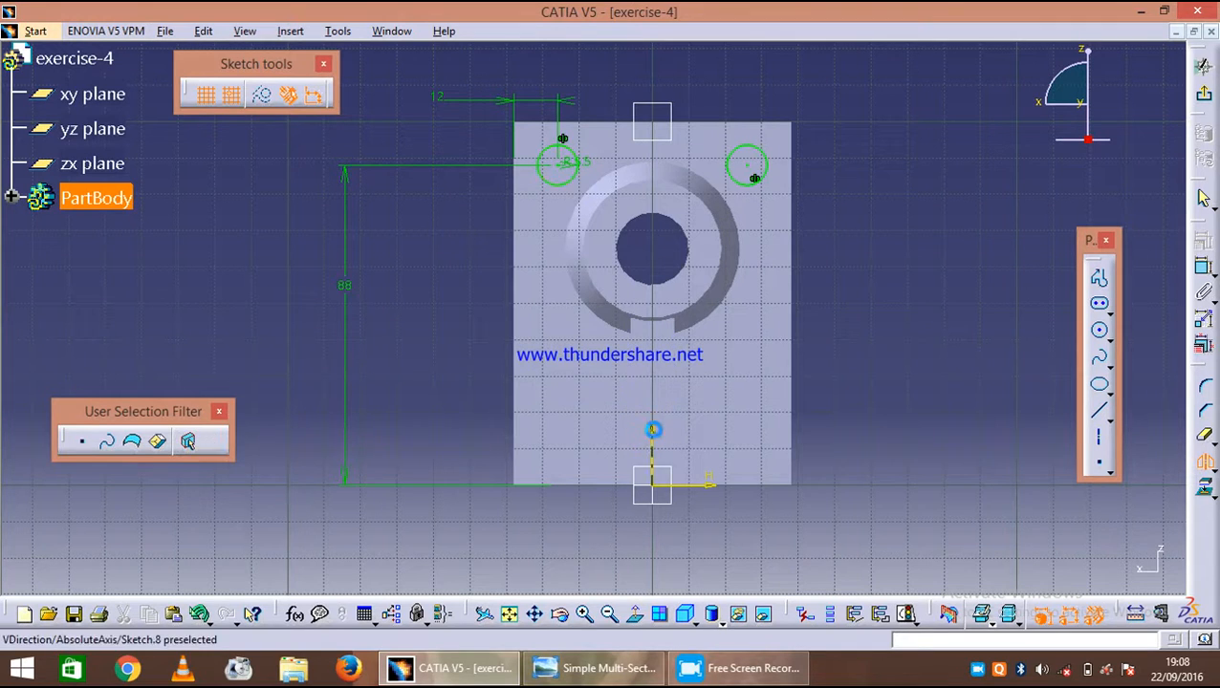
- Exit the sketch and pocket the two upper circles through the upright plate
left_click(1205, 99)
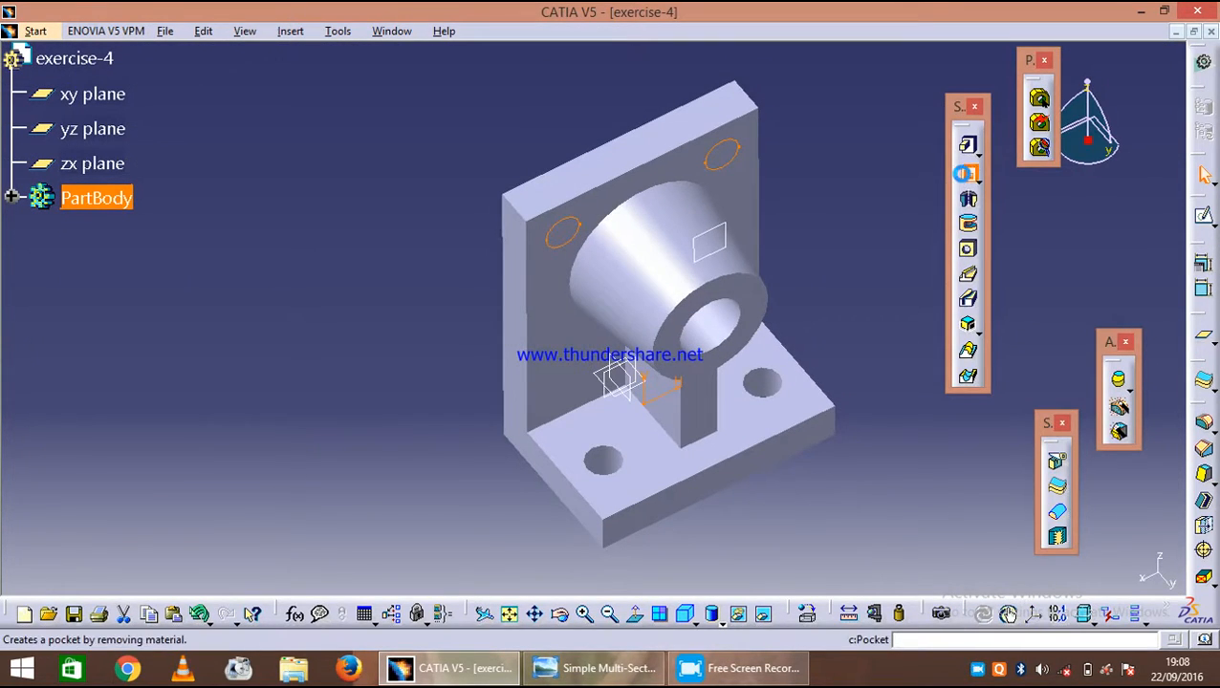
left_click(968, 175)
left_click(1020, 573)
mouse_move(835, 228)
middle_mouse_down("ctrl")
mouse_move(793, 468)
mouse_move(850, 445)
mouse_move(803, 436)
middle_mouse_up("ctrl")
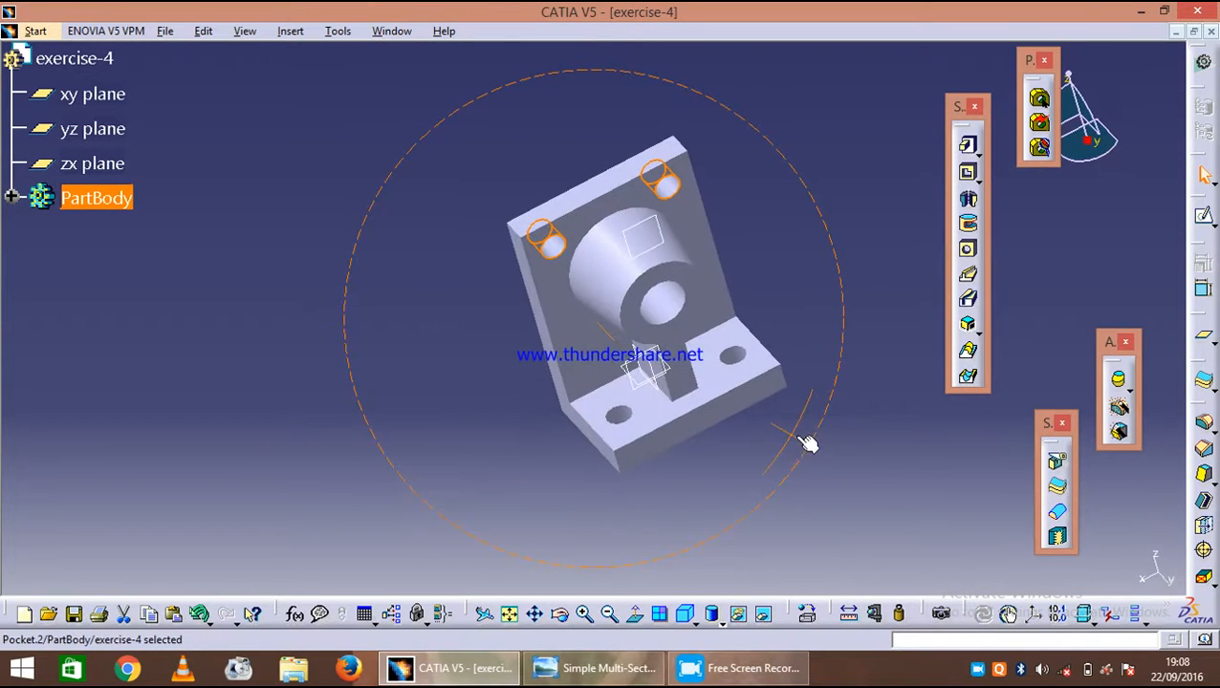
- Check the corner radius on the reference drawing and fillet the upright plate's two upper corners and the base's two front corners at 12 mm
left_click(600, 669)
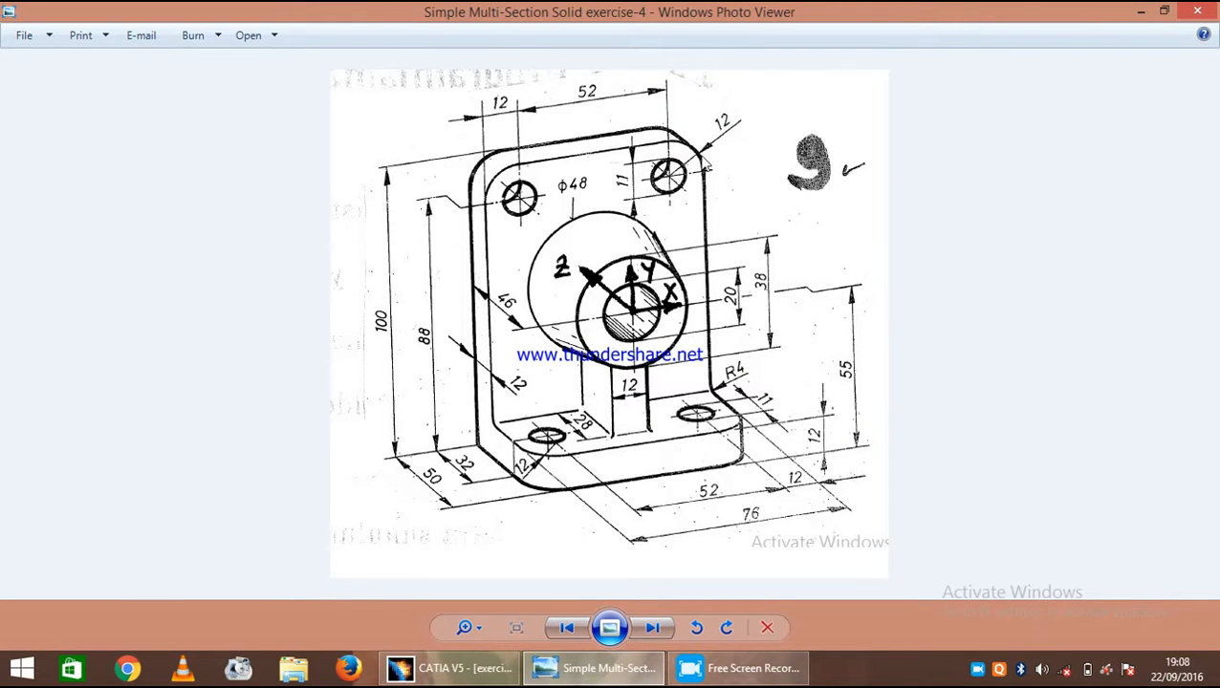
left_click(454, 668)
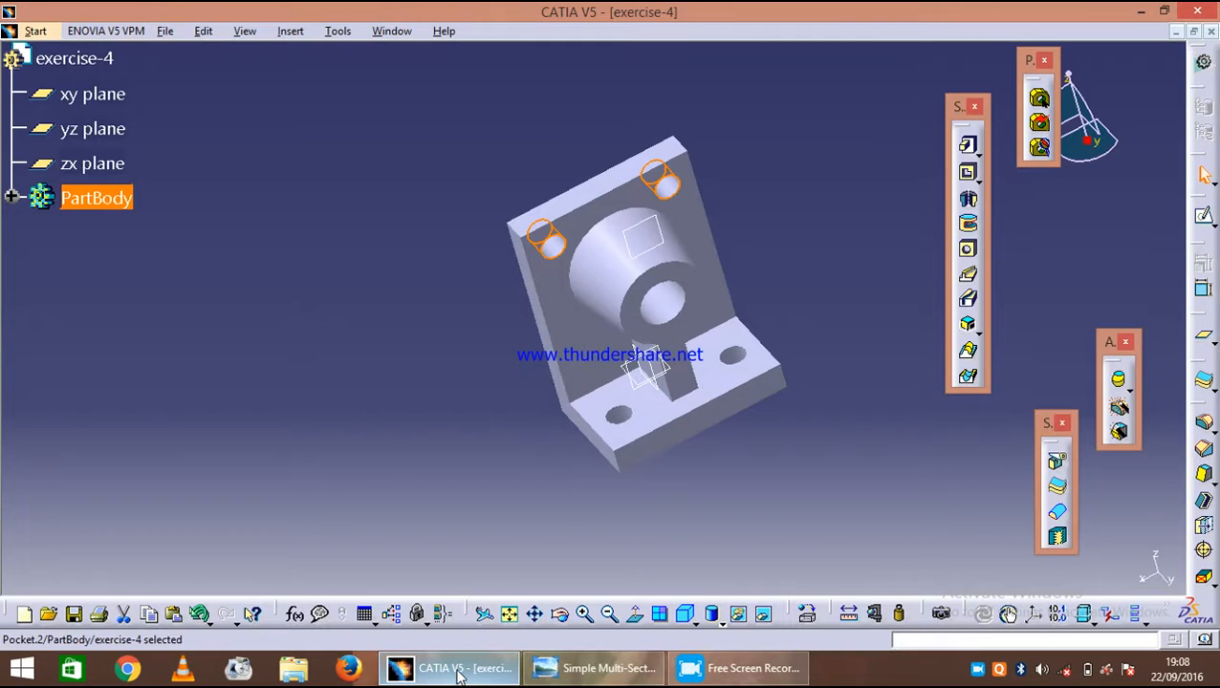
left_click(1204, 423)
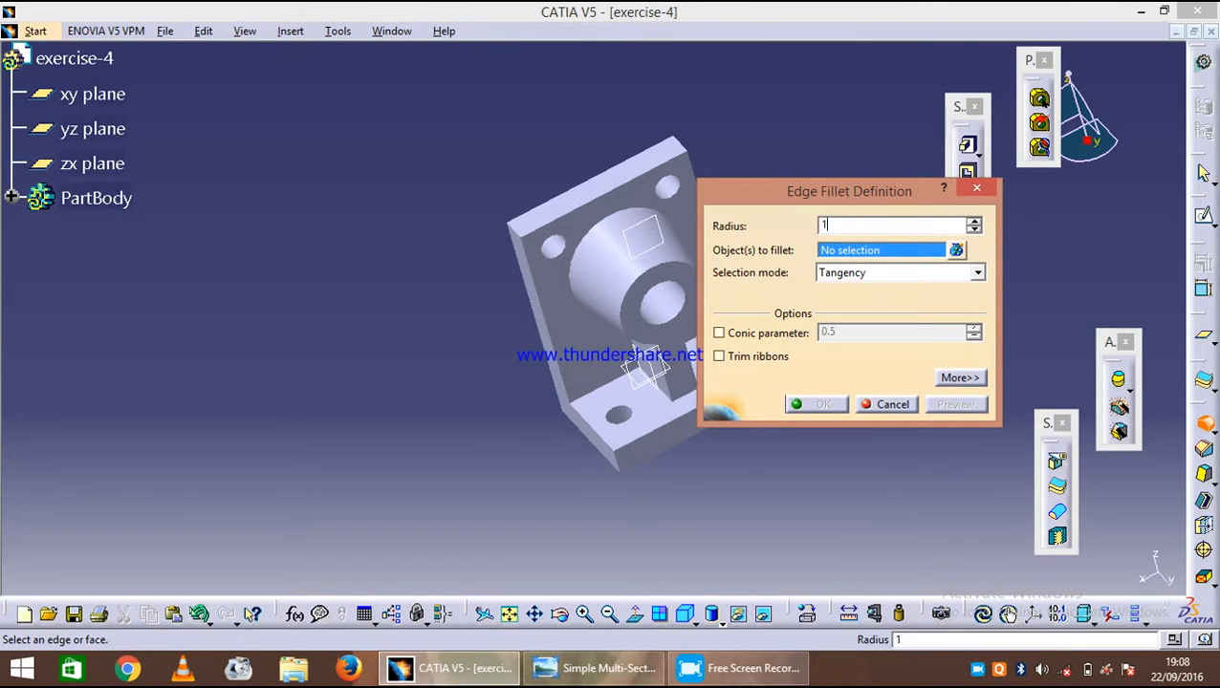
middle_click_drag(414, 362, 475, 424)
left_click(479, 423)
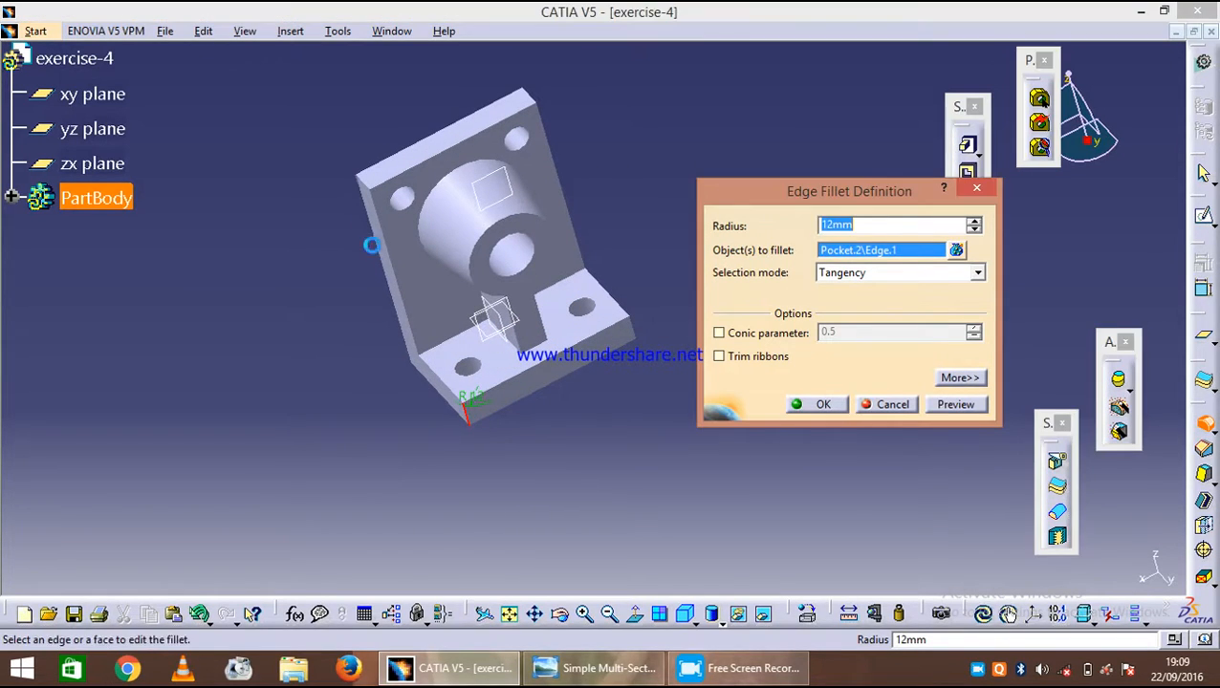
left_click(376, 189)
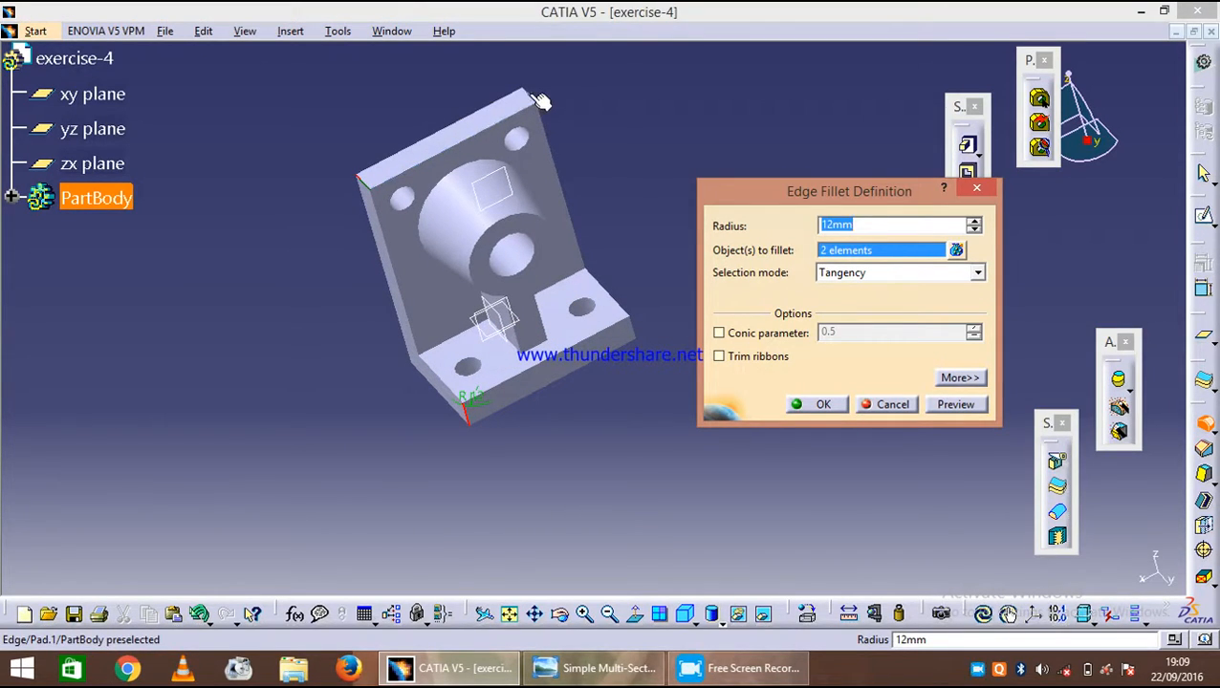
left_click(537, 99)
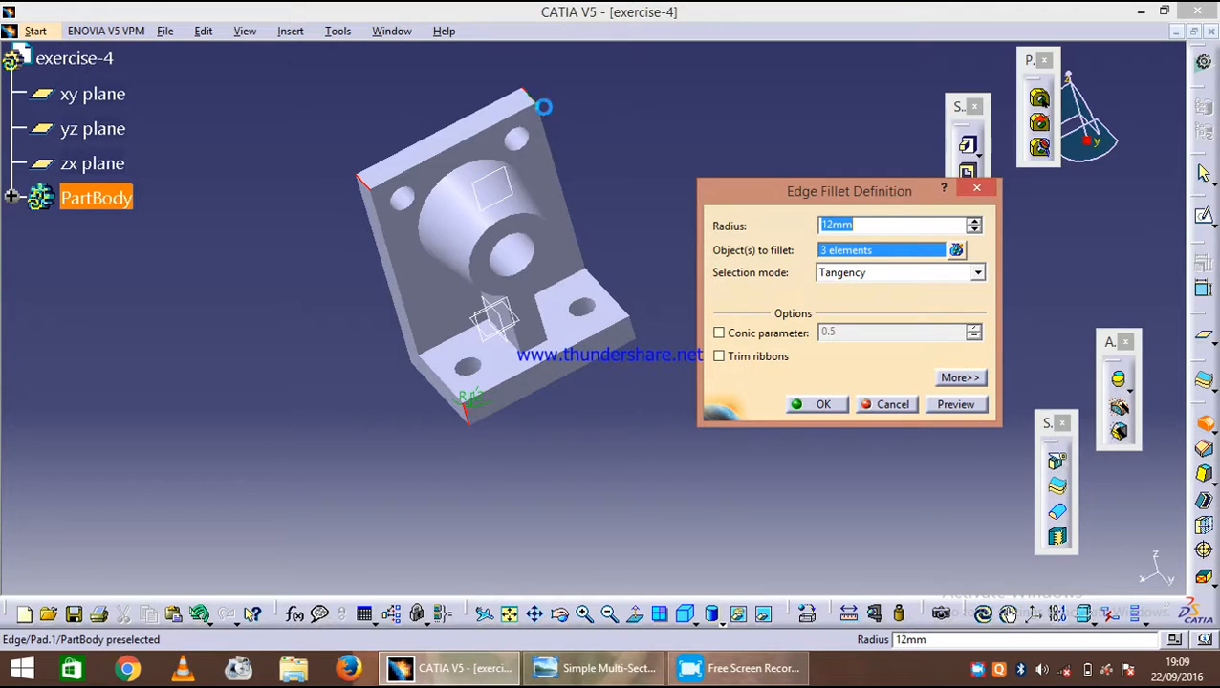
left_click(642, 335)
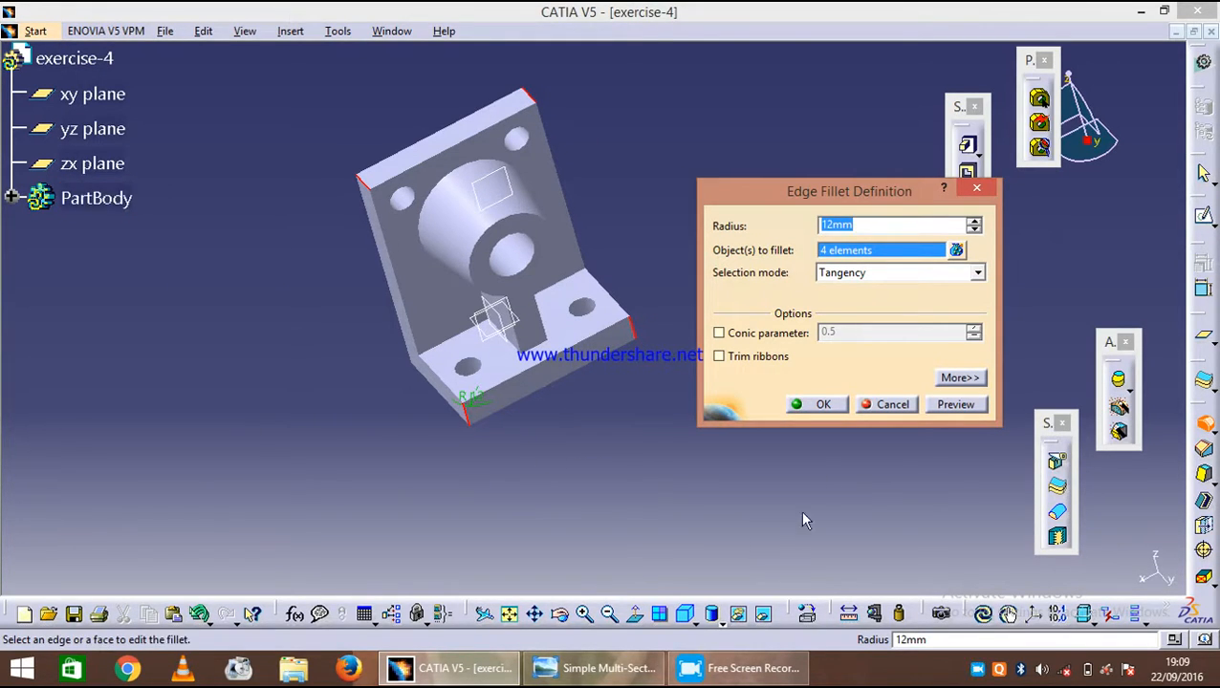
left_click(822, 405)
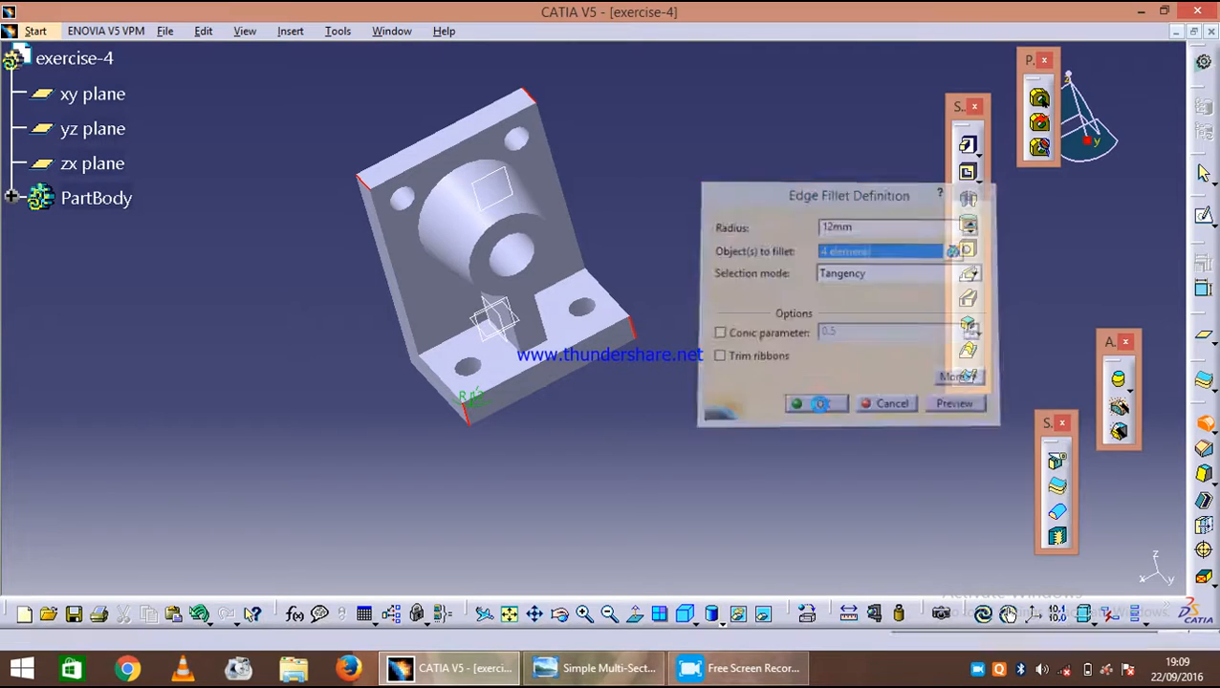
- Compare the filleted bracket with the reference drawing in Windows Photo Viewer and return to CATIA
middle_click_drag(585, 467, 558, 462)
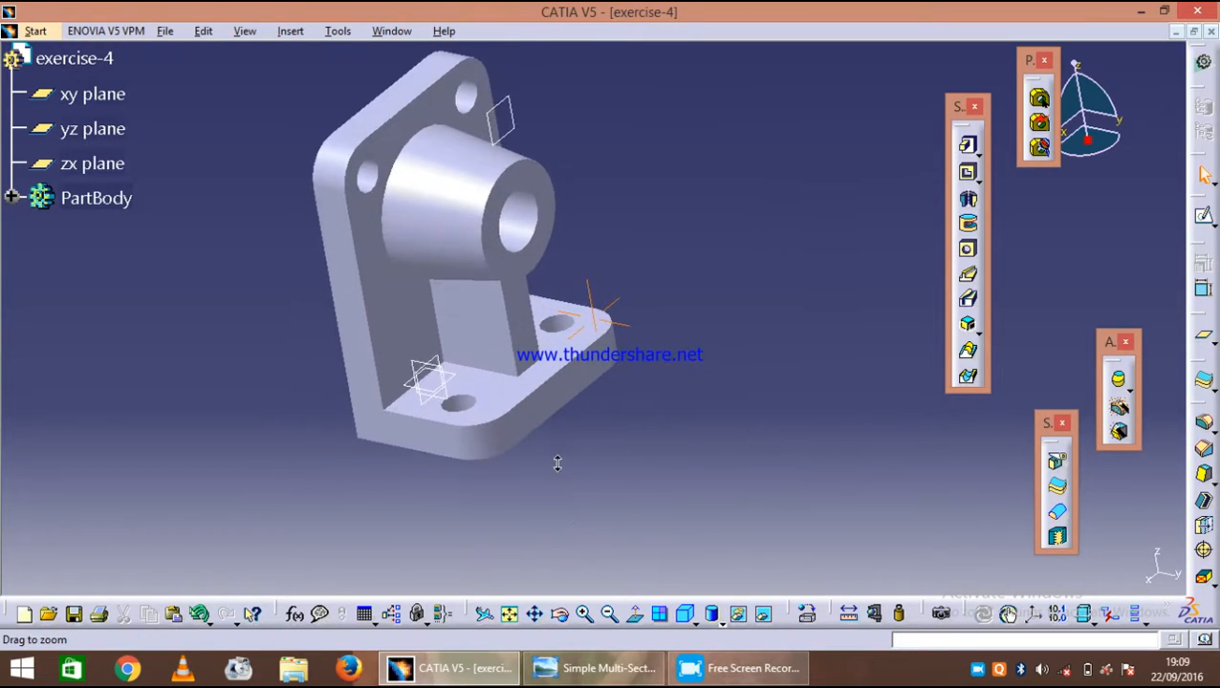
middle_click_drag(714, 397, 779, 478)
left_click(609, 669)
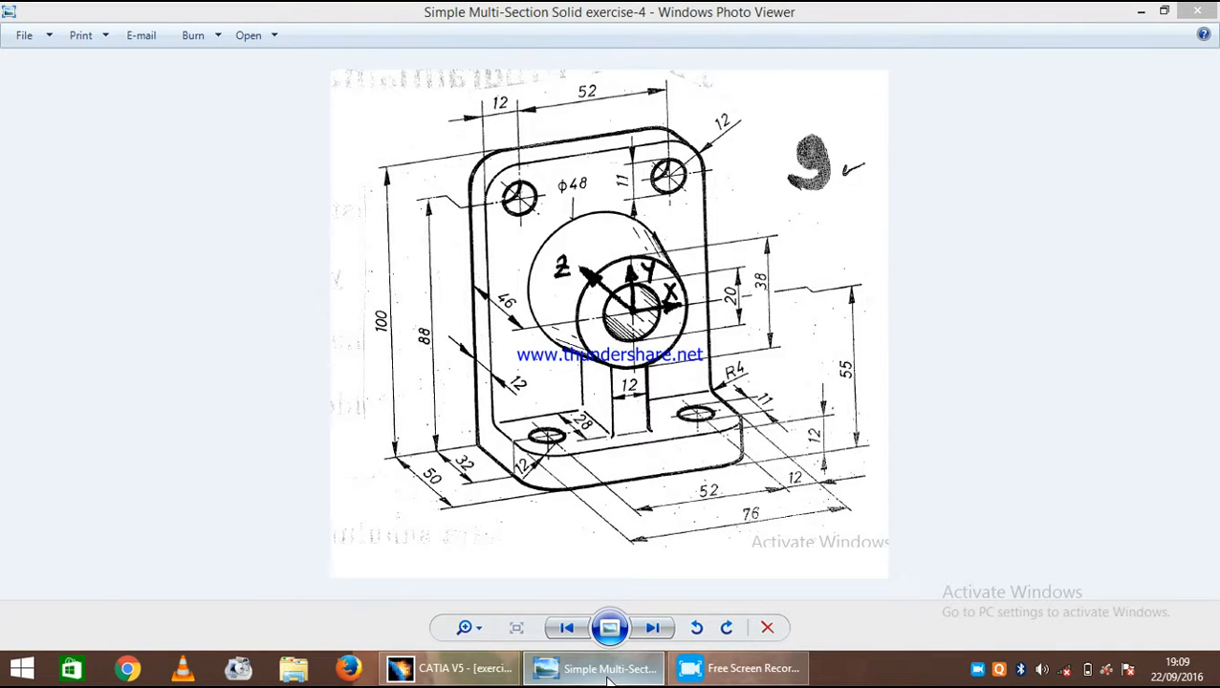
left_click(609, 669)
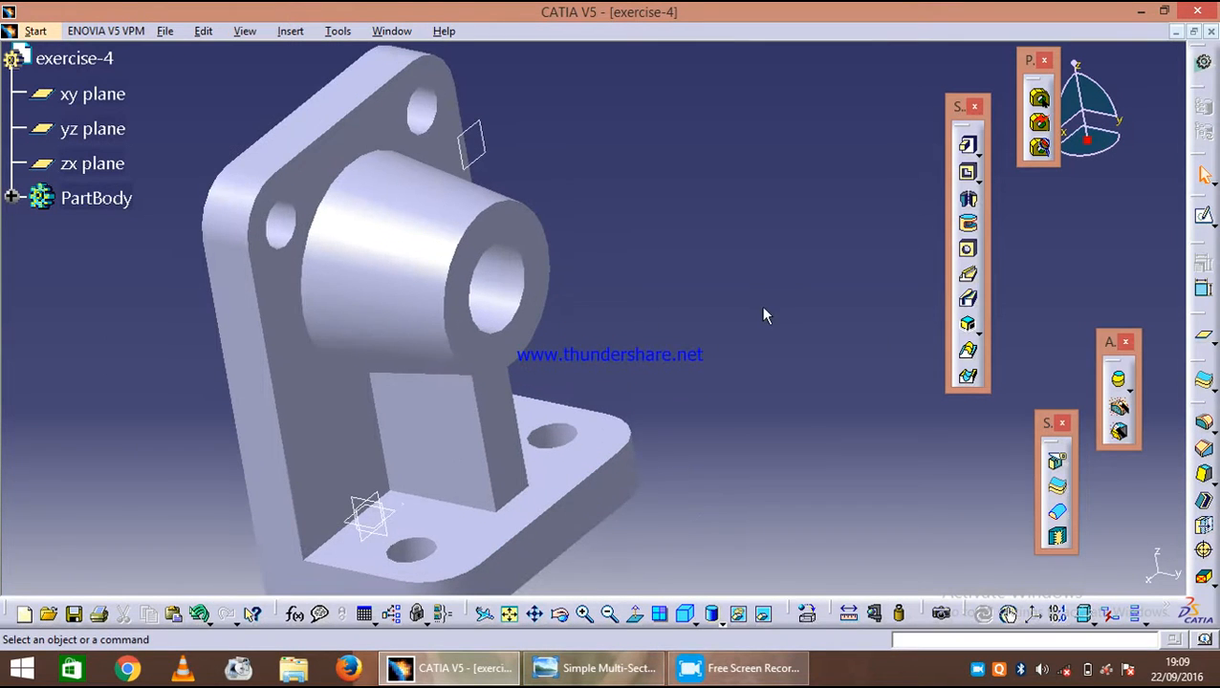